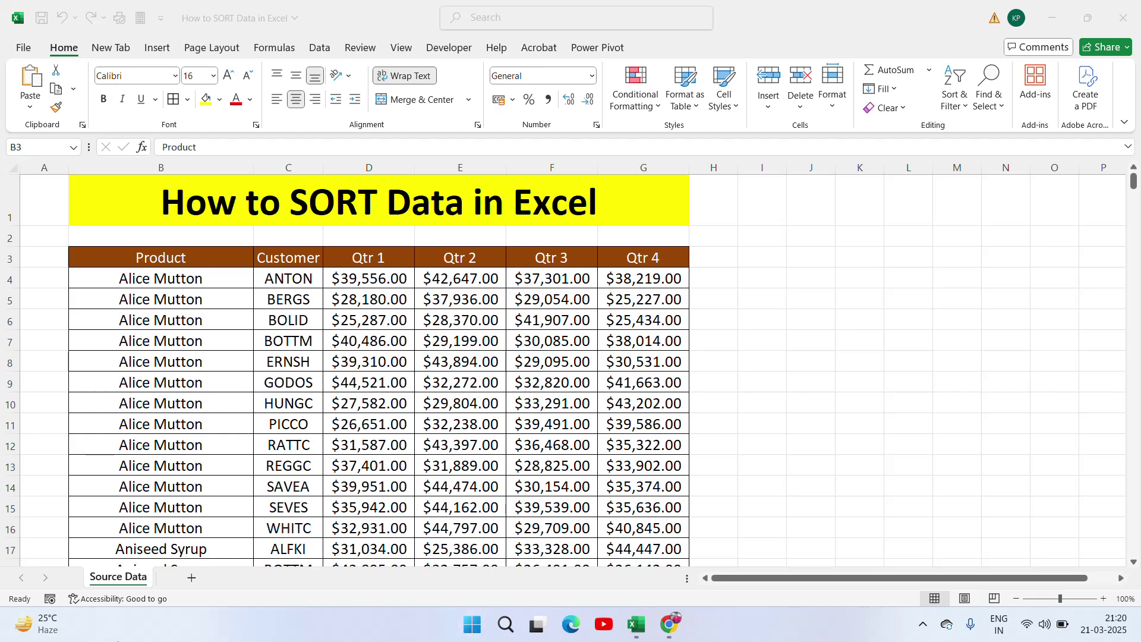
Examine the Product column from its header to the last row of the table to see how the entries are ordered
left_click(148, 273)
key("ctrl+Down")
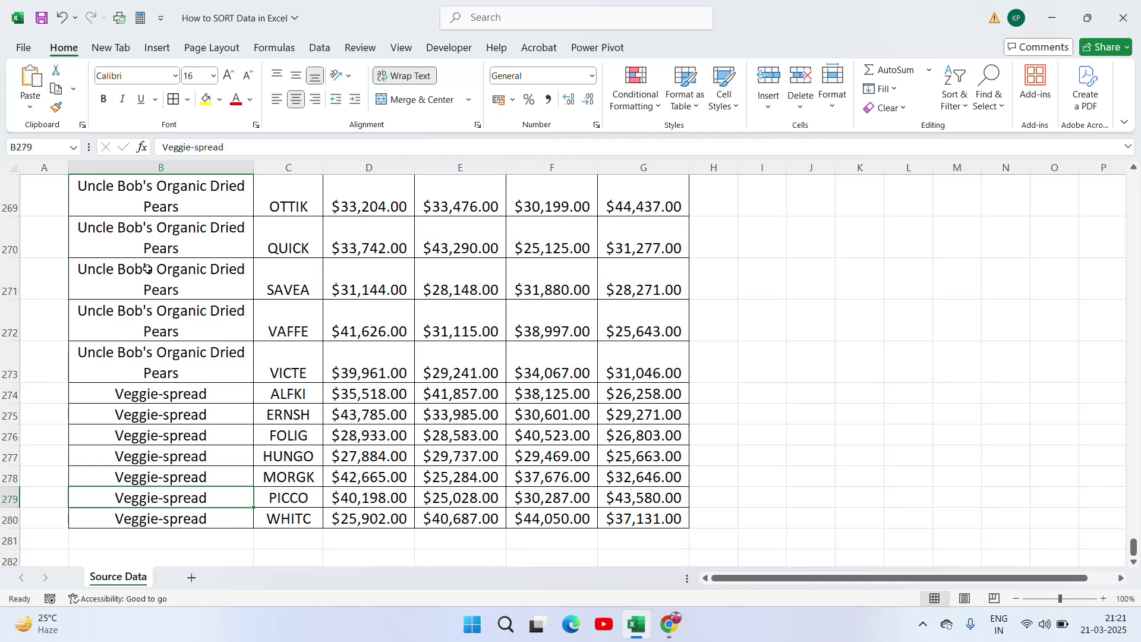
key("ctrl+Up")
key("ctrl+Up")
left_click(148, 269)
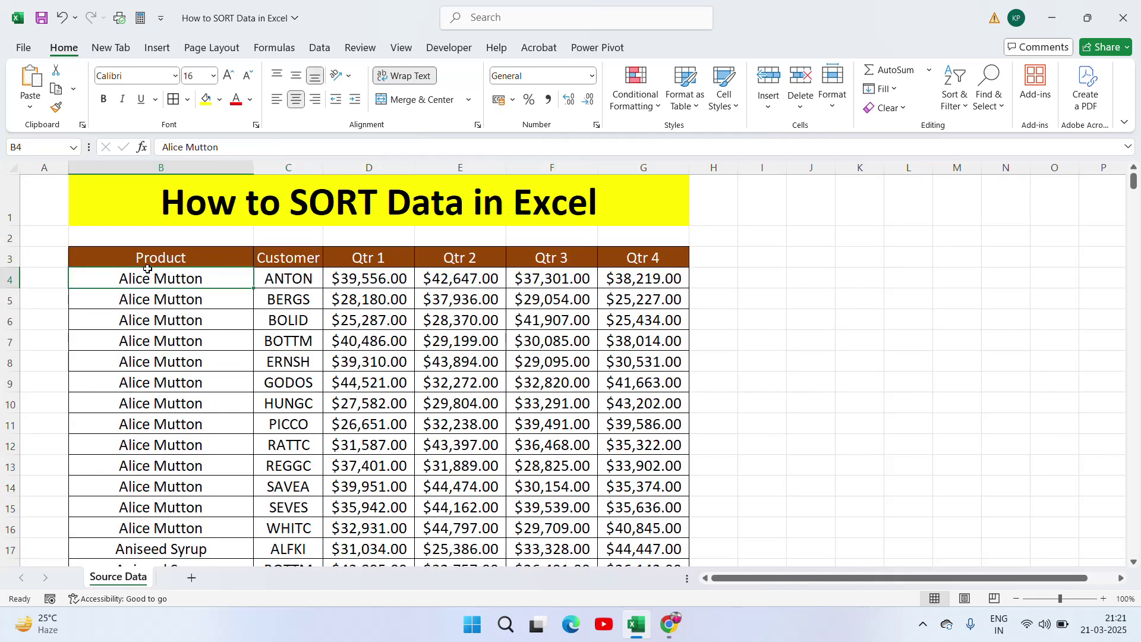
key("Down")
key("Down")
key("Down")
key("Down")
key("Down")
key("Down")
key("Down")
key("Down")
key("Down")
key("Down")
key("Down")
key("Down")
key("Down")
key("Down")
key("Down")
key("Down")
key("Down")
key("Down")
key("Down")
key("Down")
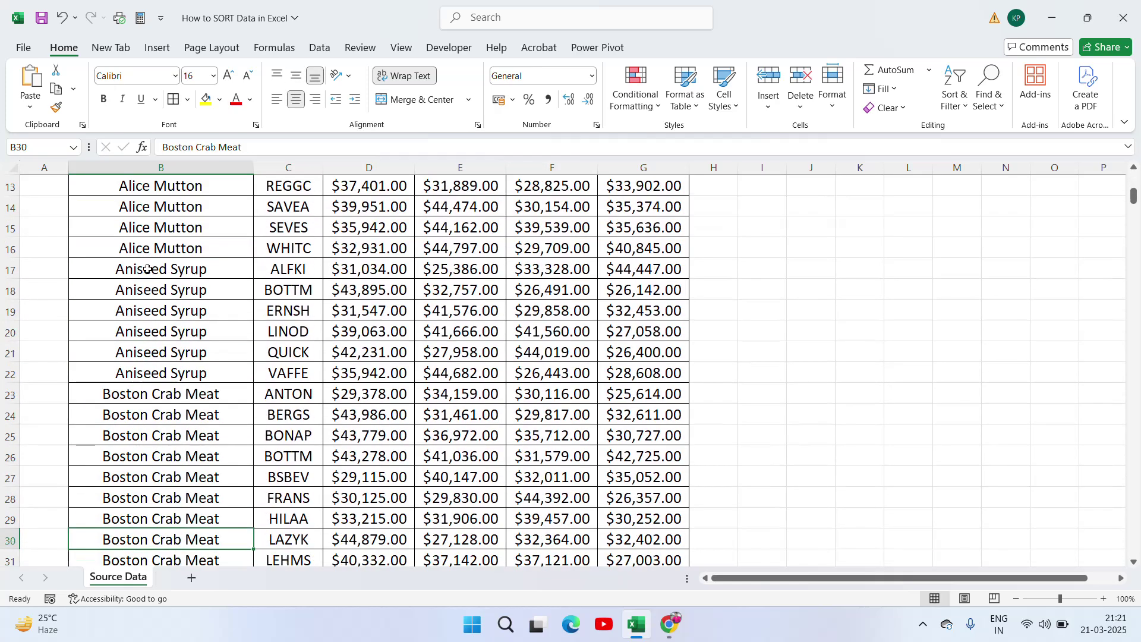
key("ctrl+Up")
key("ctrl+Up")
key("Down")
key("Down")
key("Down")
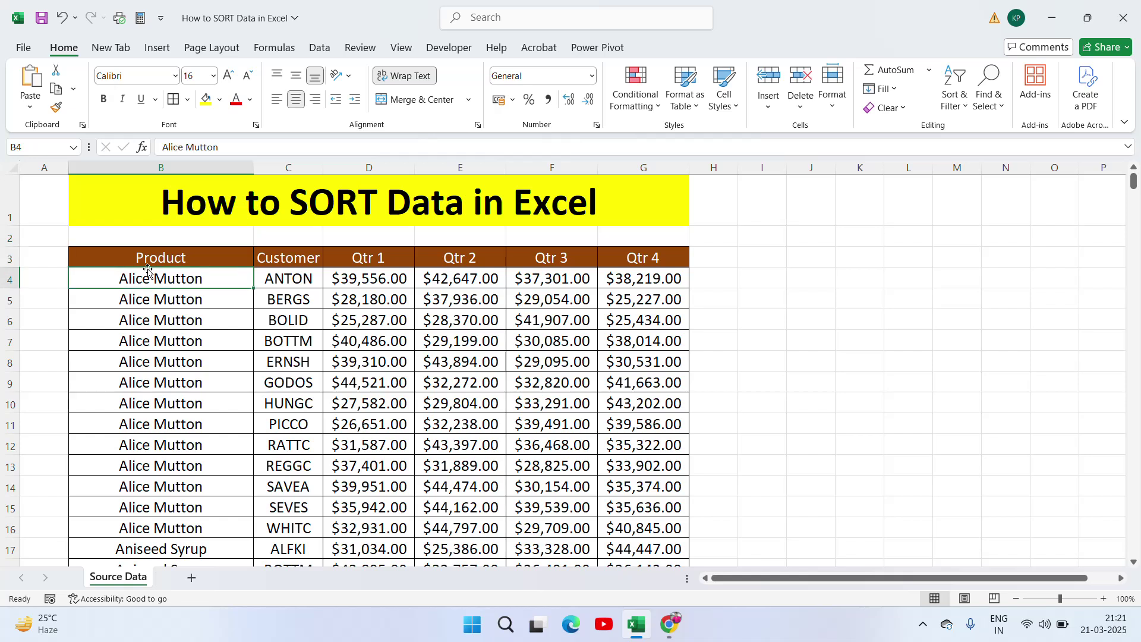
Examine the order of the Customer entries within each product group, and return to the table's Product header
key("Right")
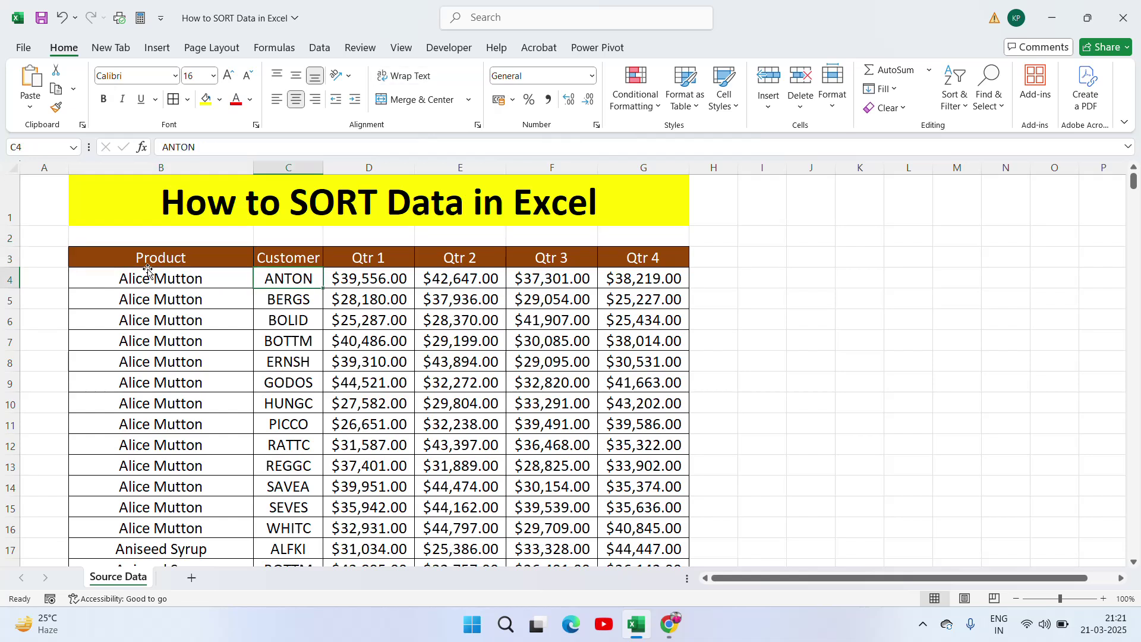
key("Up")
key("Down")
key("Up")
key("Down")
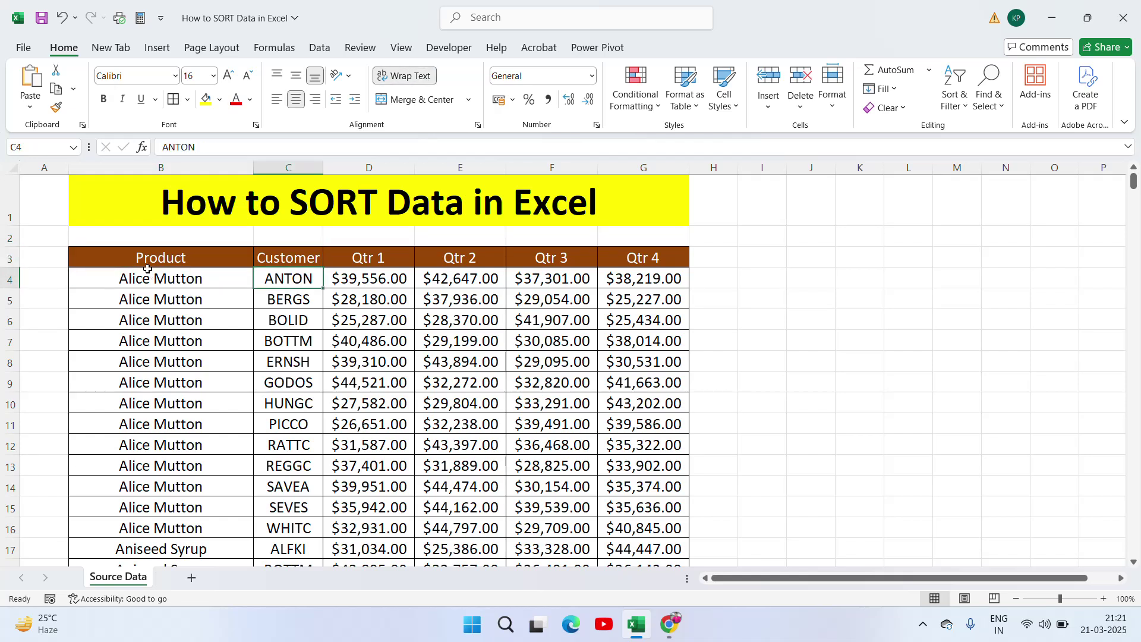
key("Up")
key("Down")
key("Down")
key("Down")
key("Down")
key("Down")
key("Down")
key("Down")
key("Down")
key("Down")
key("Down")
key("Down")
key("Down")
key("Down")
key("Down")
key("Down")
key("Down")
key("Down")
key("Down")
key("Down")
key("Down")
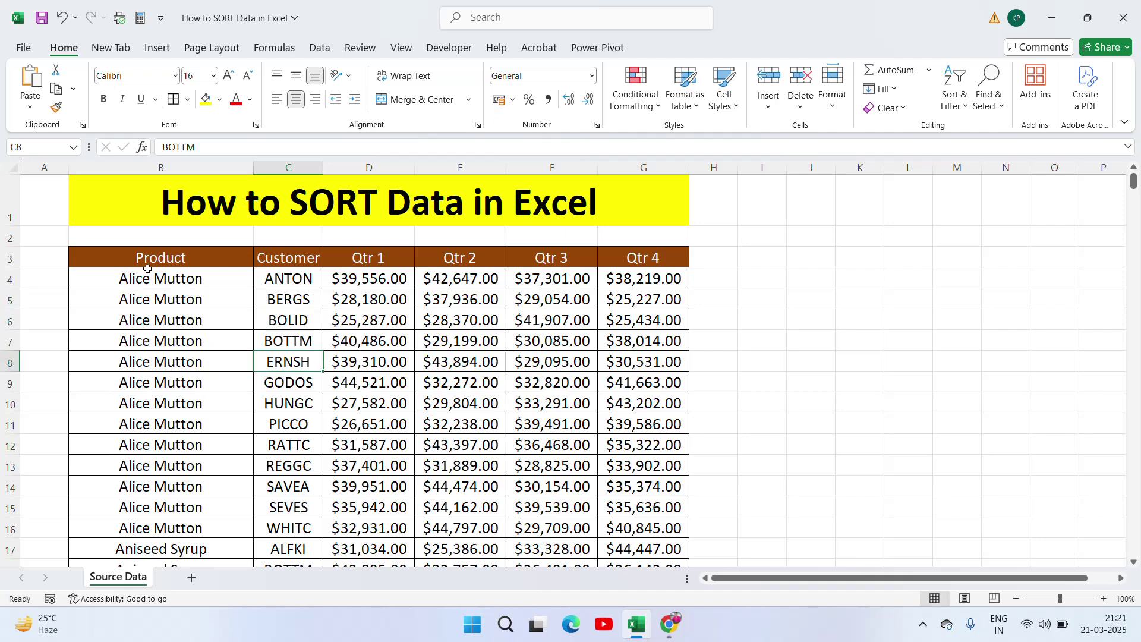
key("Down")
key("Down")
key("Down")
key("Down")
key("Up")
key("Up")
key("Up")
key("Up")
key("Up")
key("Up")
key("Up")
key("Up")
key("Up")
key("Up")
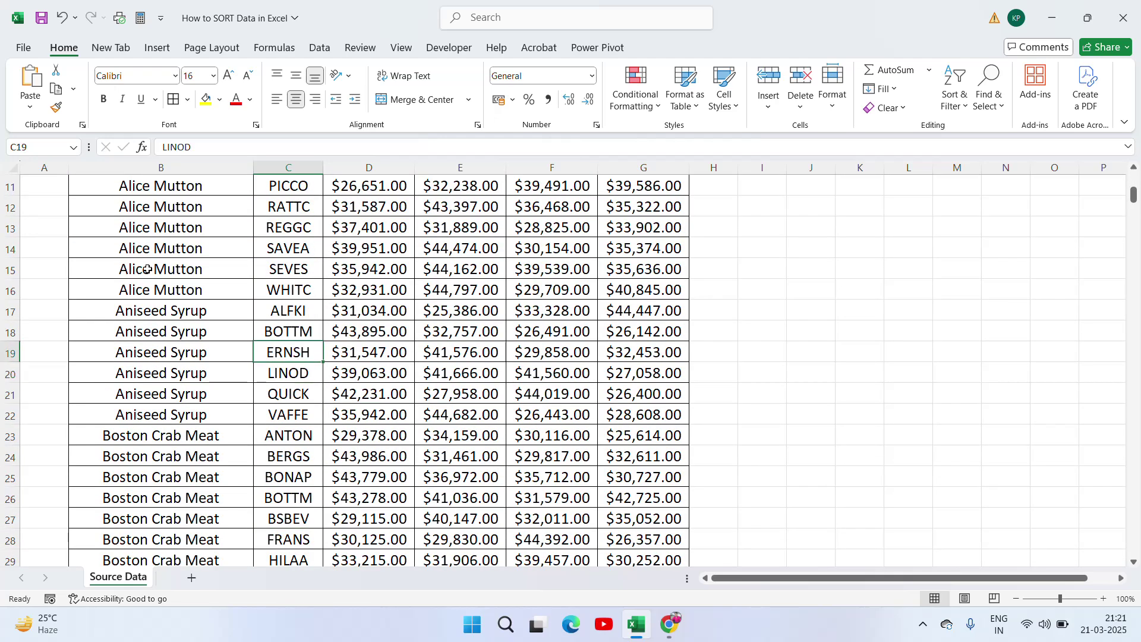
key("Down")
key("Down")
key("Down")
key("Down")
key("Down")
key("Down")
key("Down")
key("Down")
key("Down")
key("Down")
key("Down")
key("Down")
key("Down")
key("Down")
key("Down")
key("Down")
key("Down")
key("Down")
key("Down")
key("Down")
key("Down")
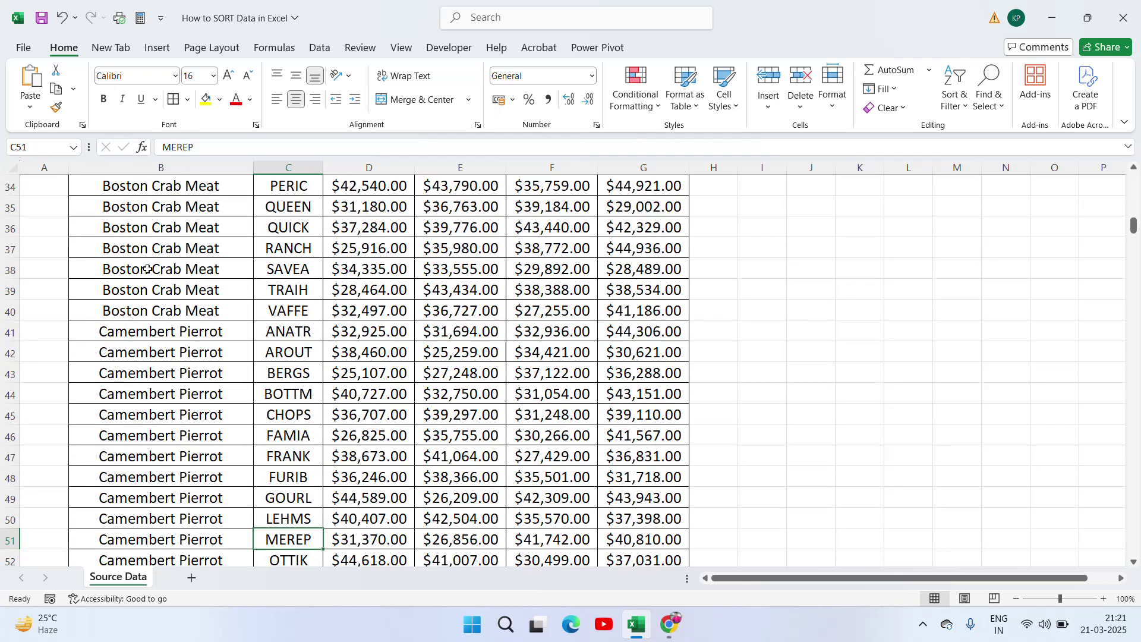
key("ctrl+Home")
left_click(148, 268)
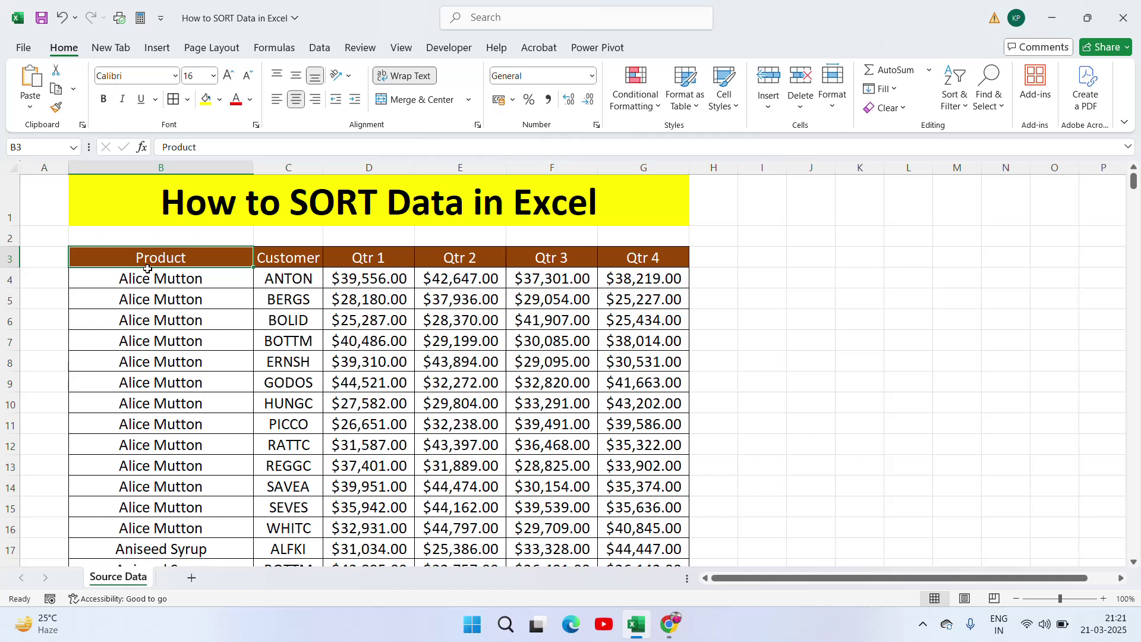
Select the whole data table, headers included, from the Product header B3 to the last Qtr 4 value in G280
left_click(171, 167)
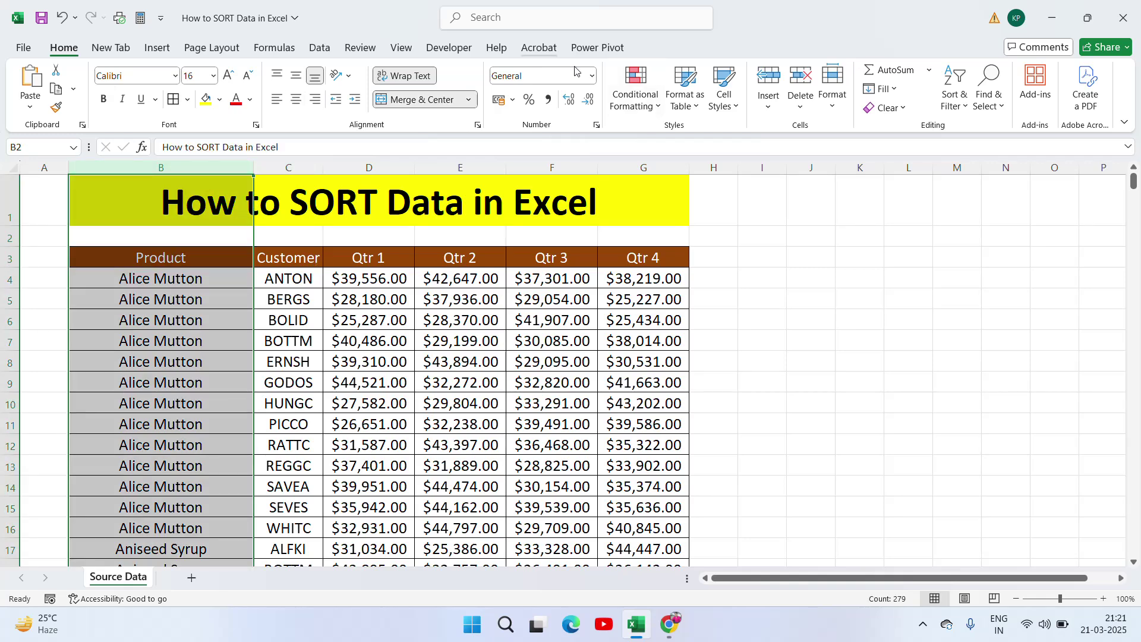
left_click(319, 48)
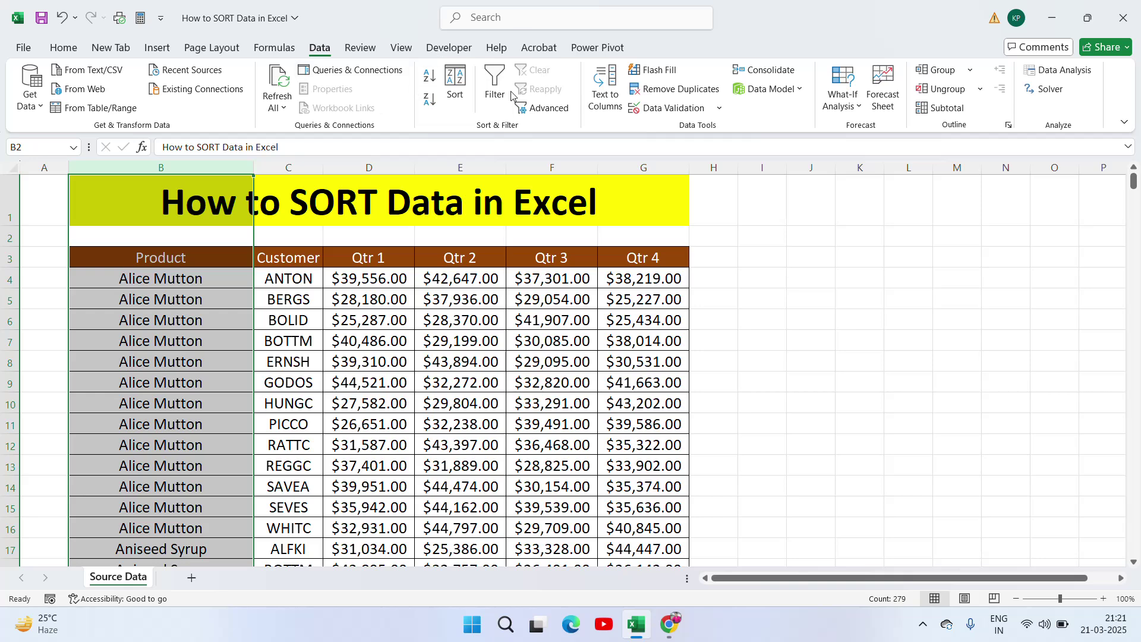
left_click(452, 257)
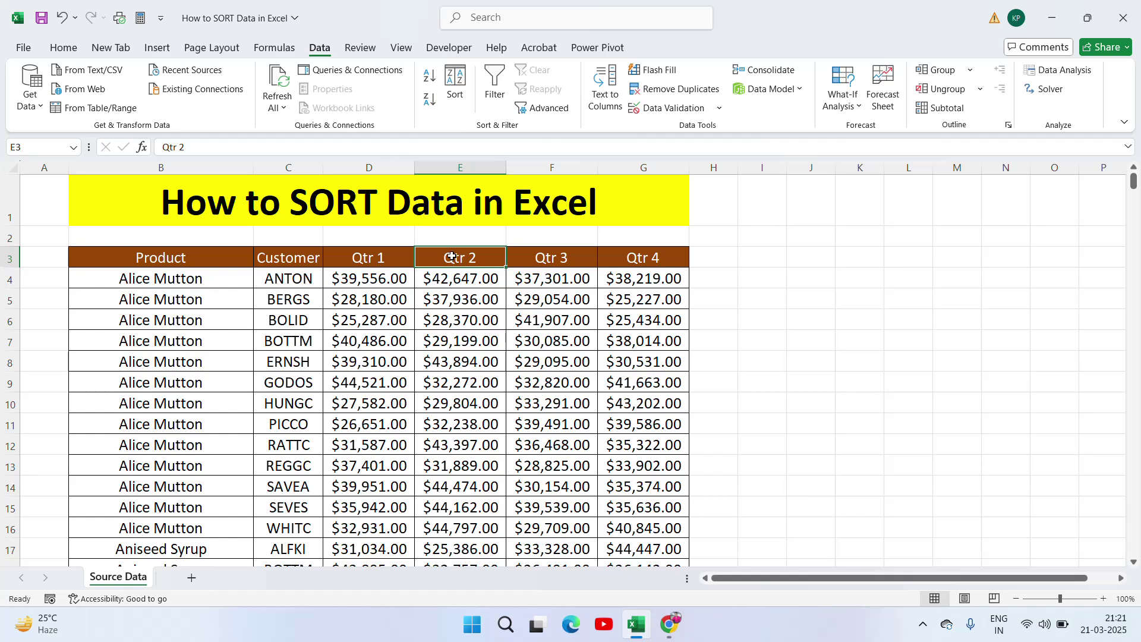
left_click(217, 258)
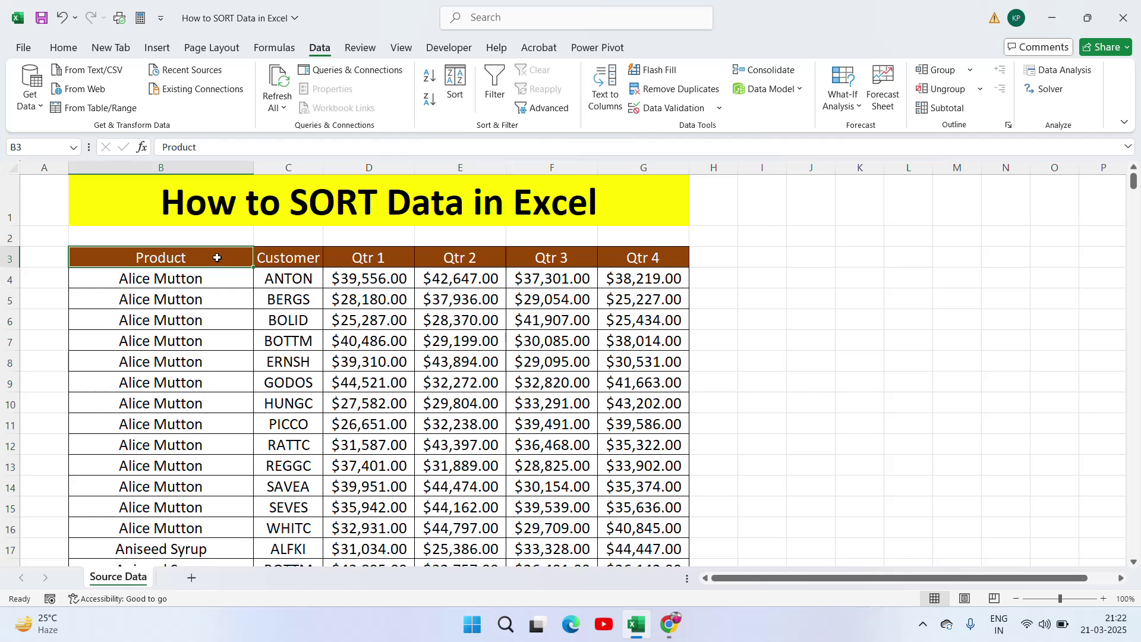
key("shift+Right")
key("shift+Right")
key("shift+Right")
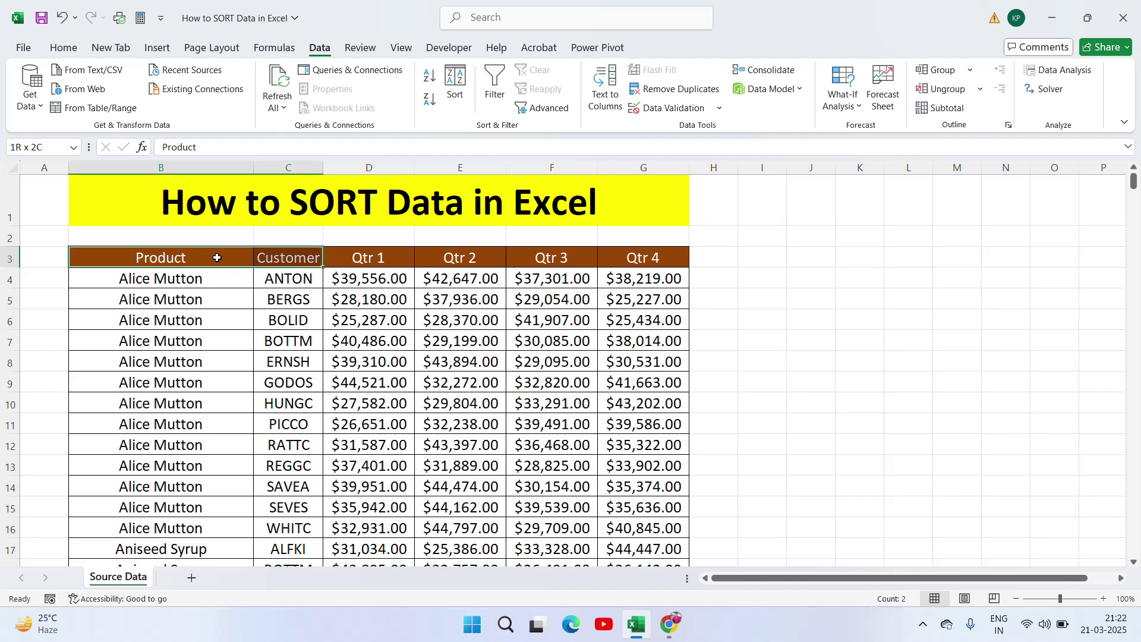
key("shift+Right")
key("shift+Right")
key("ctrl+shift+Down")
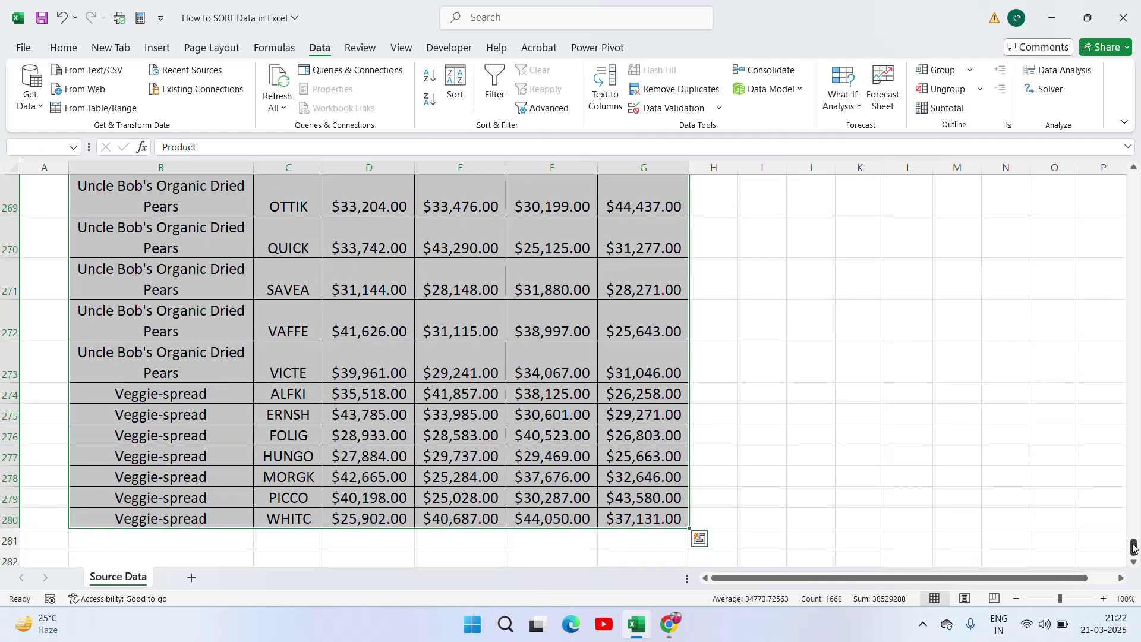
left_click_drag(1135, 547, 1134, 178)
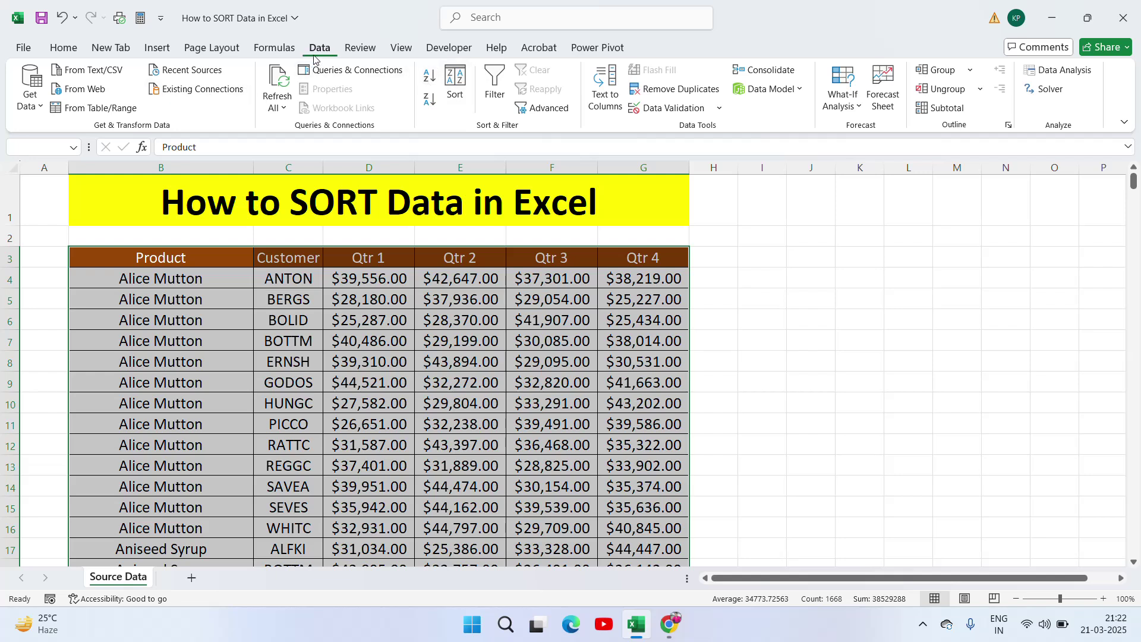
Open the Sort settings for the selected table and review the available sort columns and Sort On criteria
left_click(455, 79)
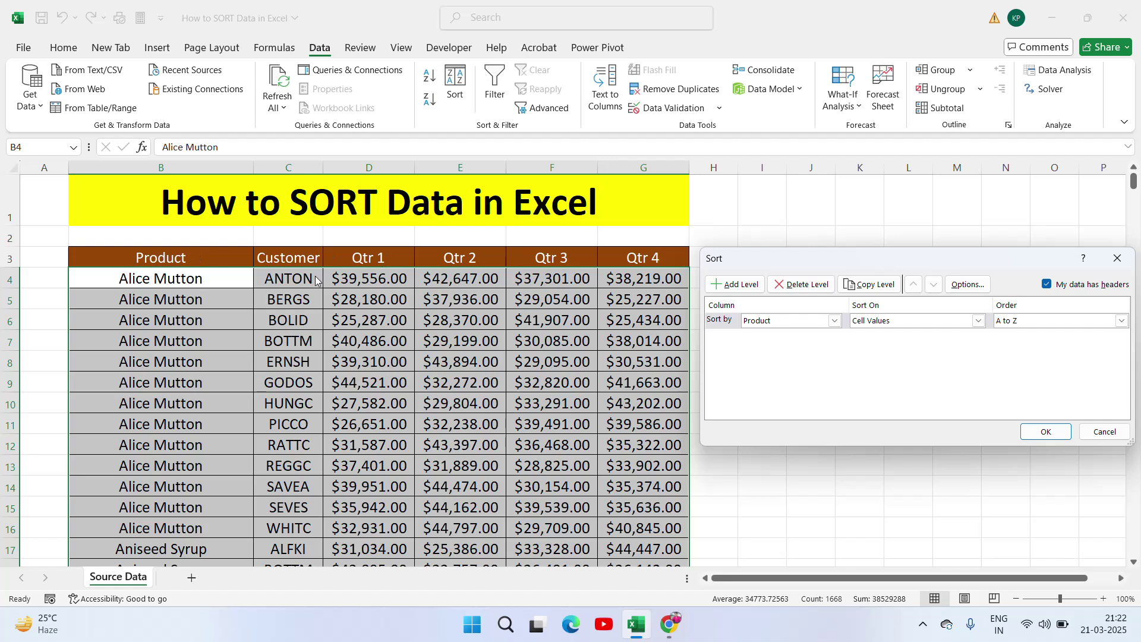
left_click(833, 325)
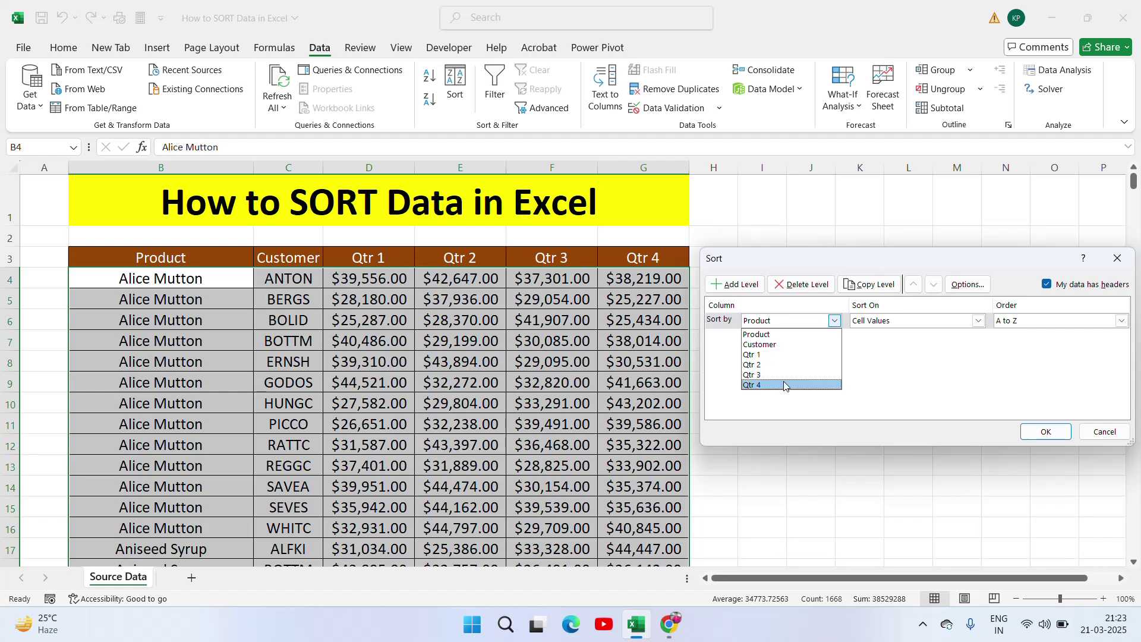
left_click(867, 347)
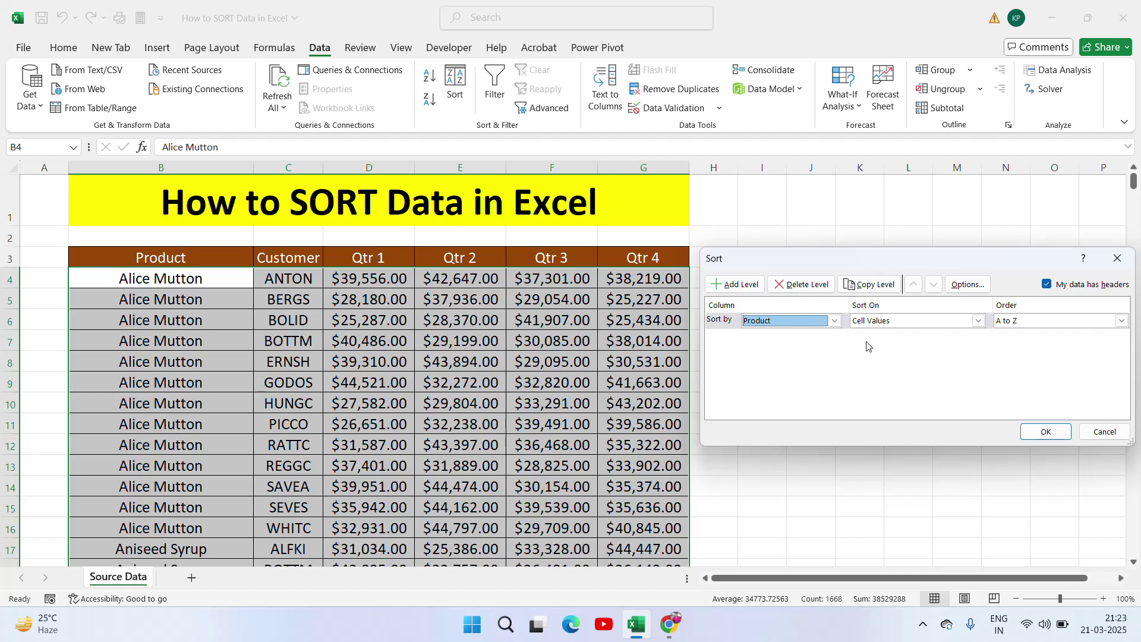
left_click(978, 321)
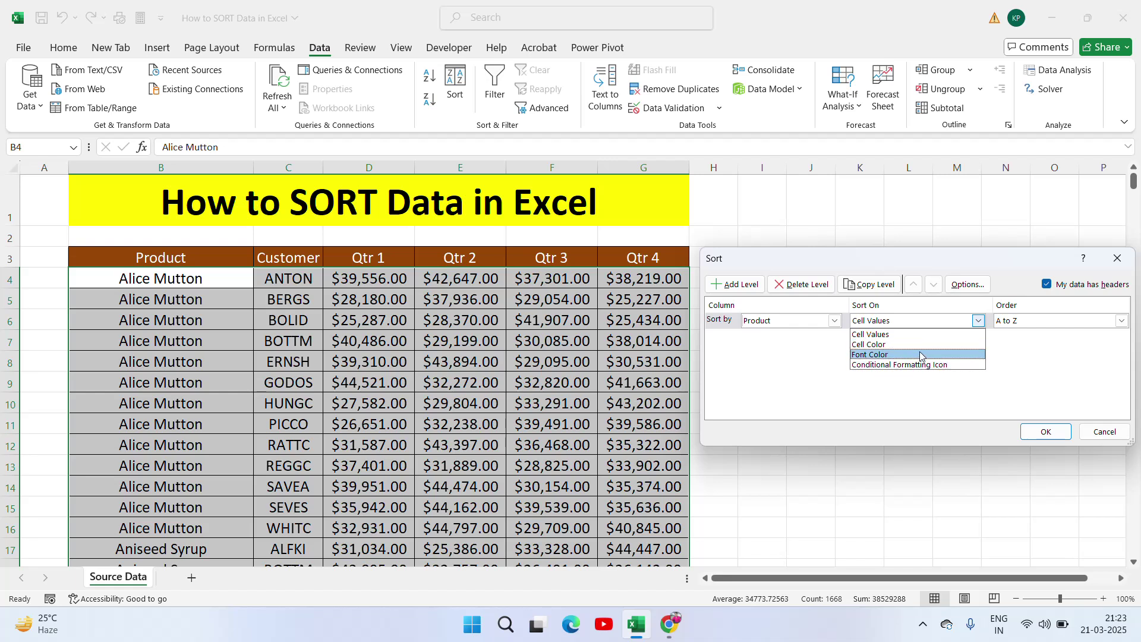
left_click(1009, 357)
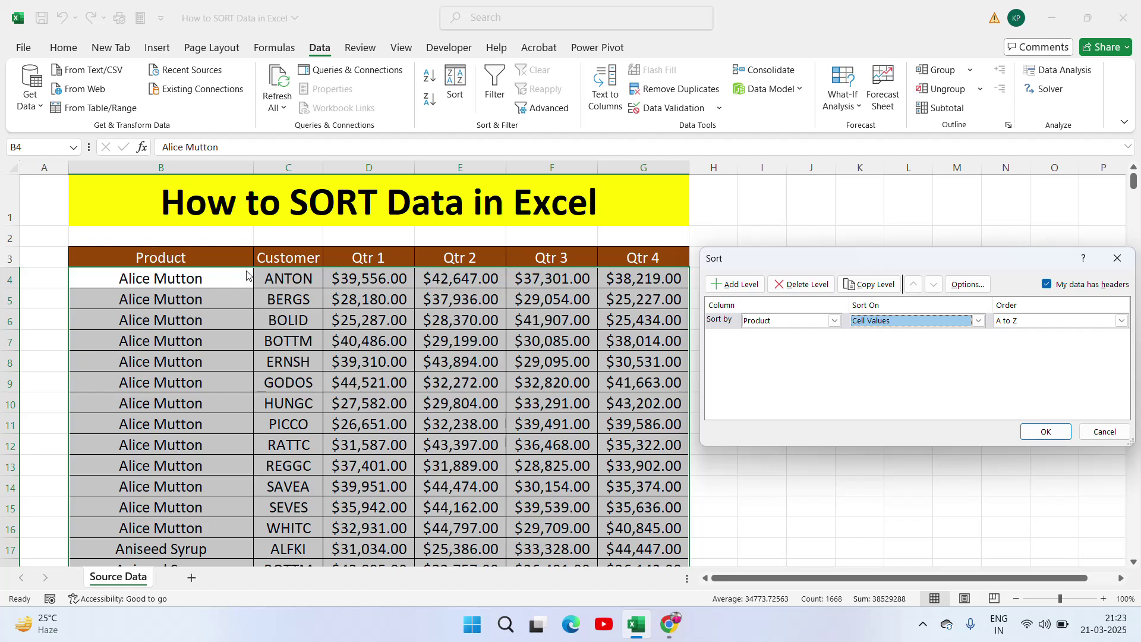
Try sorting the table by Product with the custom list order Jan, Feb, Mar, and undo that sort
left_click(1087, 321)
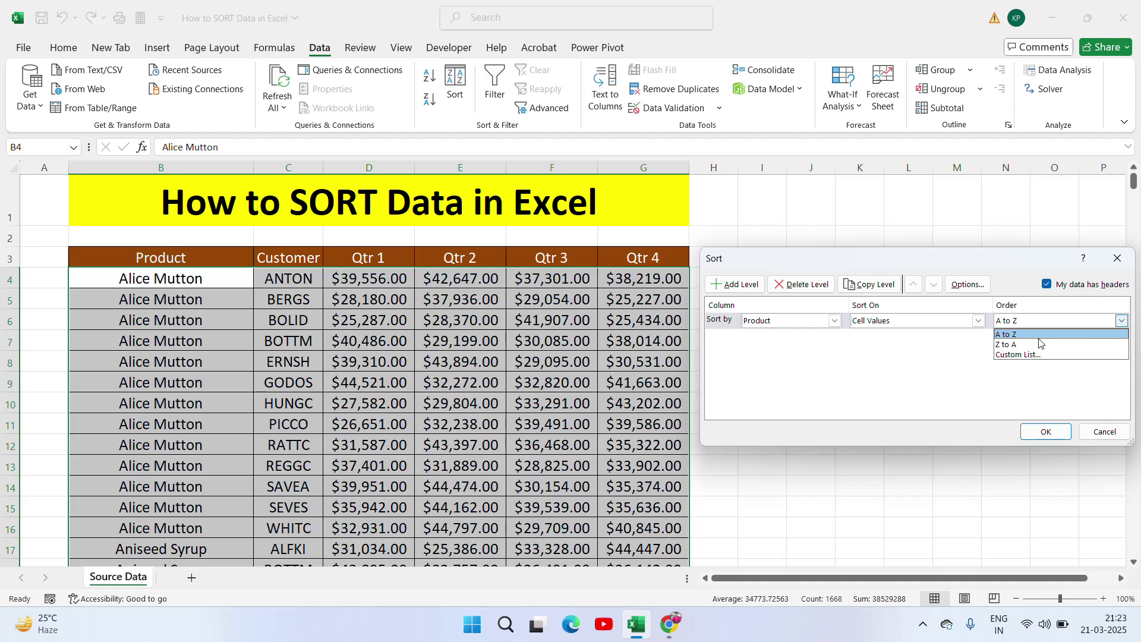
left_click(1032, 355)
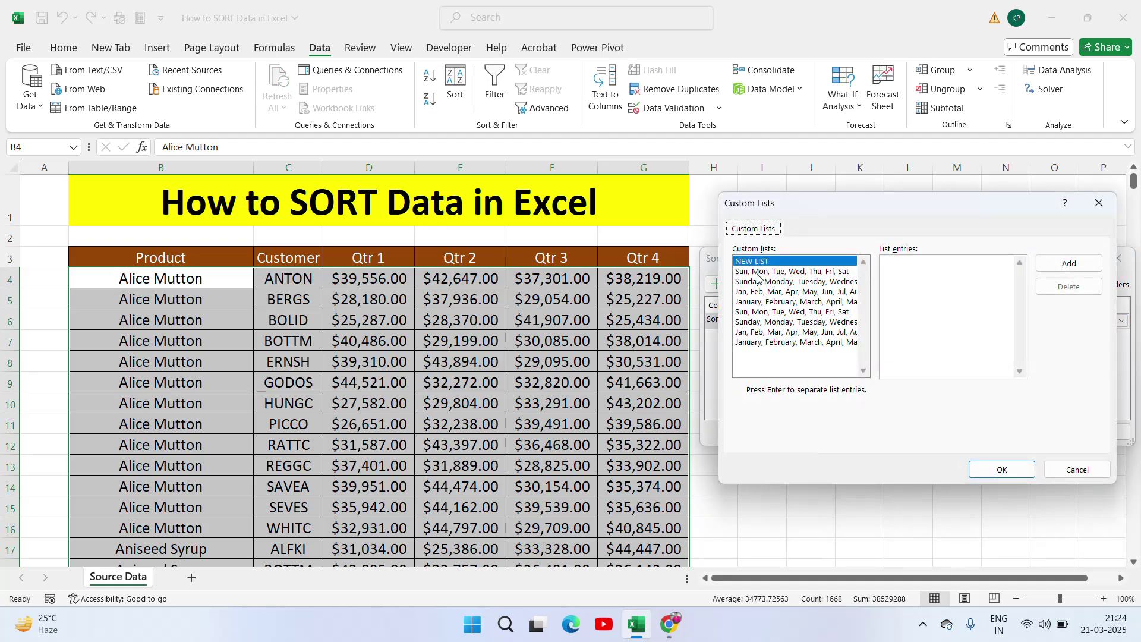
left_click(757, 271)
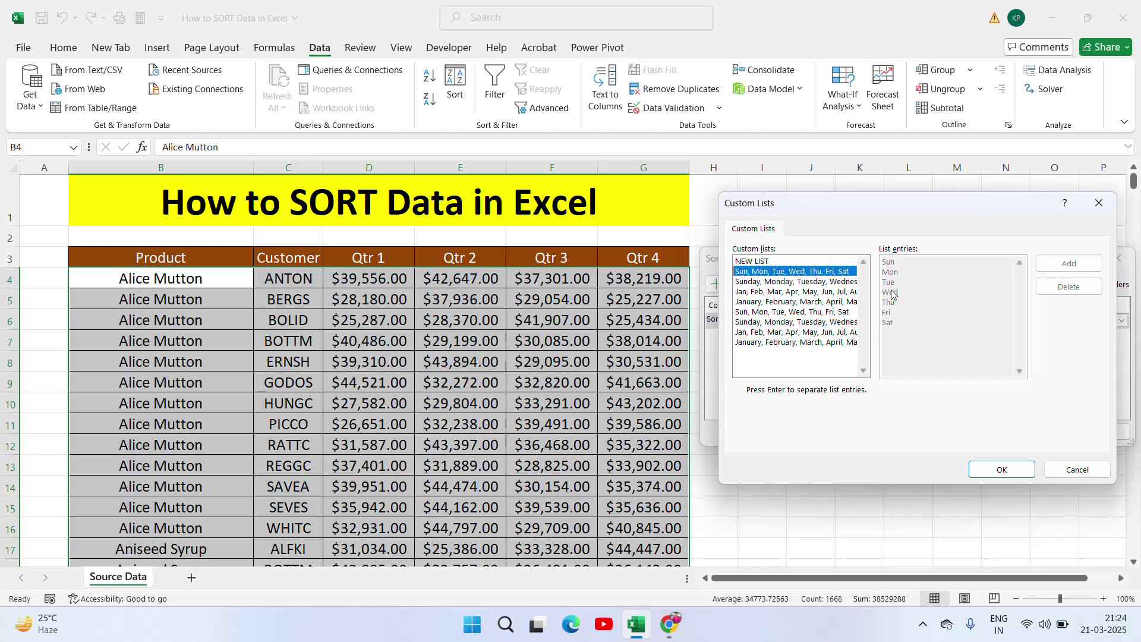
left_click(761, 282)
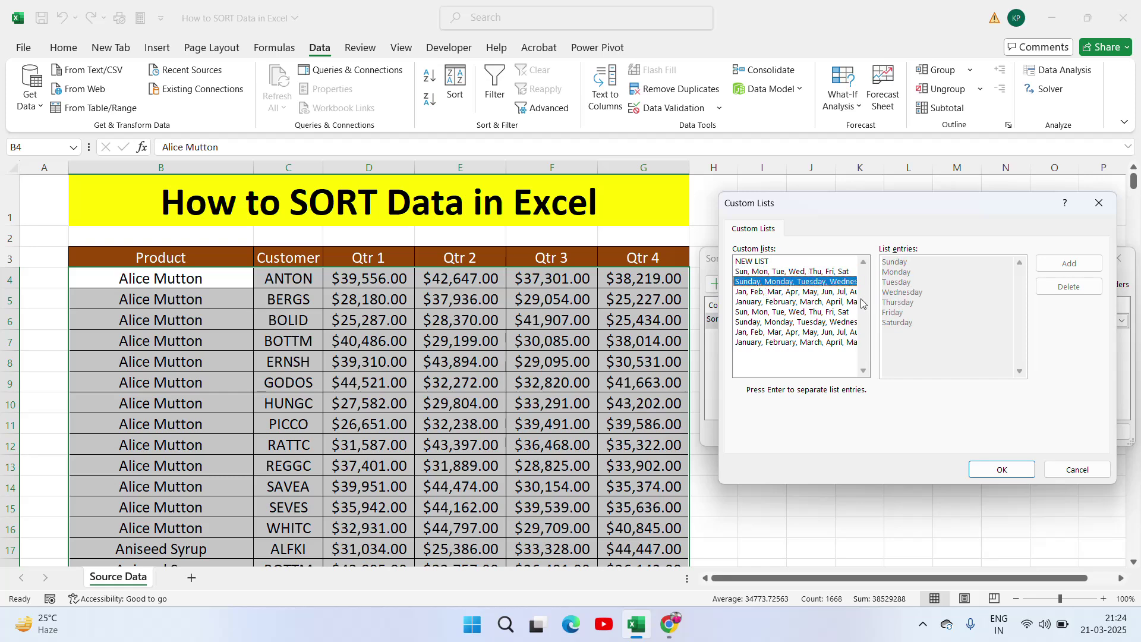
left_click(763, 292)
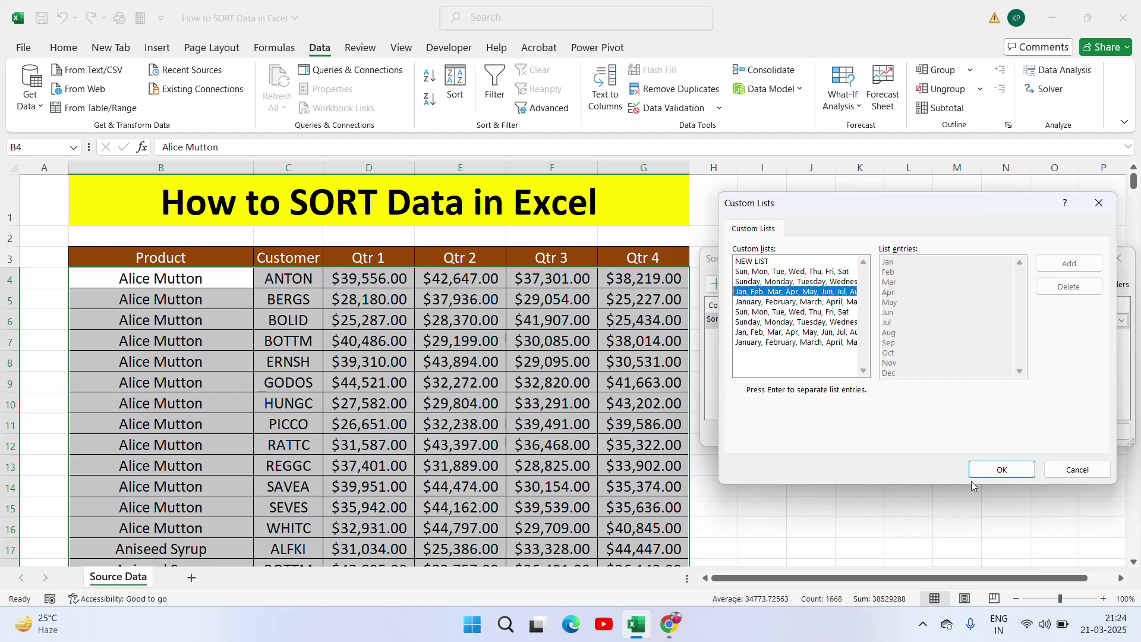
left_click(1001, 470)
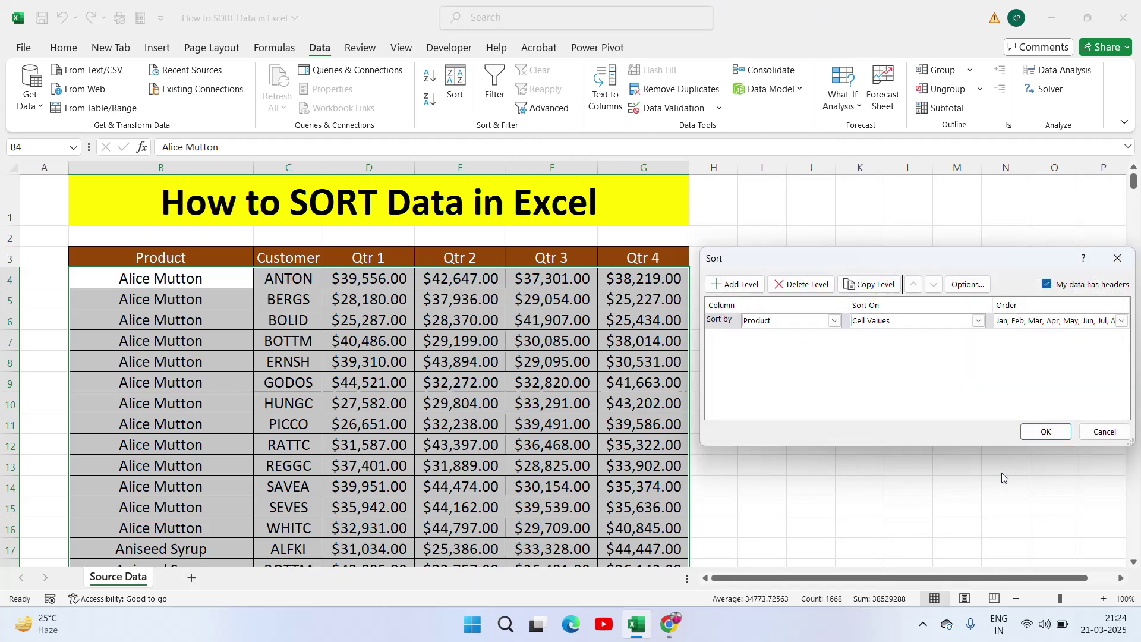
left_click(1047, 432)
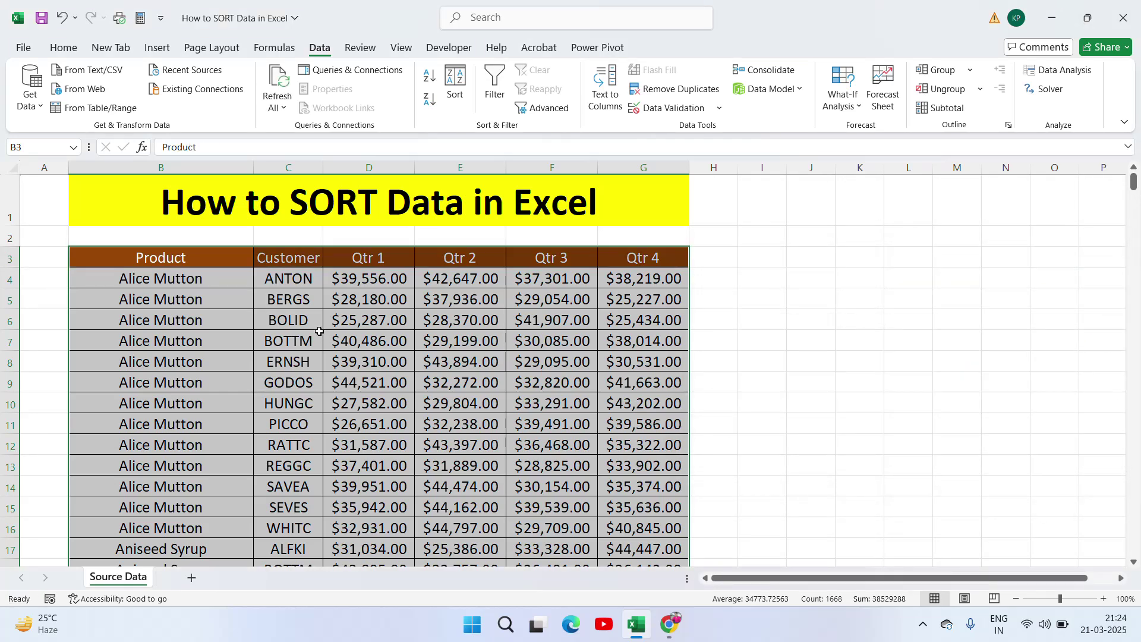
key("ctrl+z")
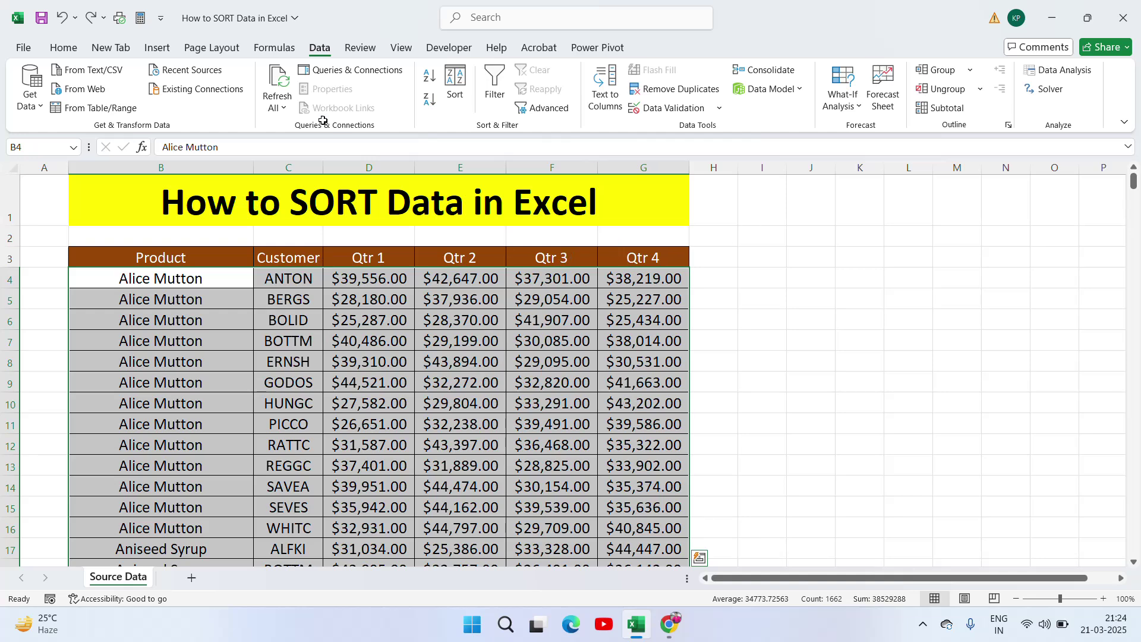
Sort the table by Product with a second level by Customer, both on Cell Values in A to Z order
left_click(455, 83)
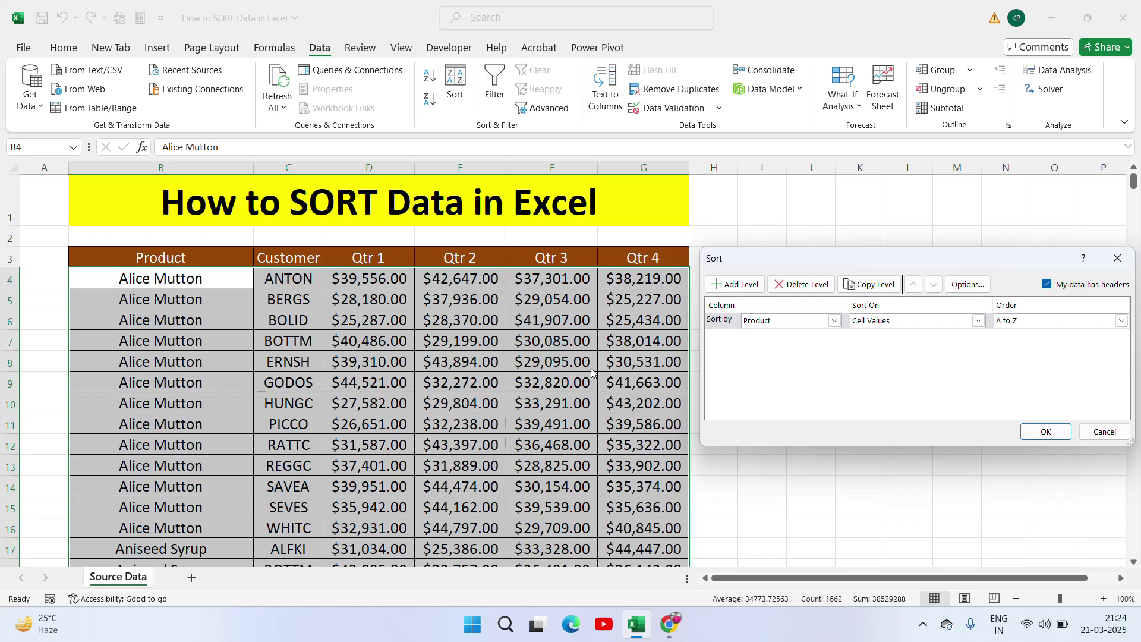
left_click(738, 290)
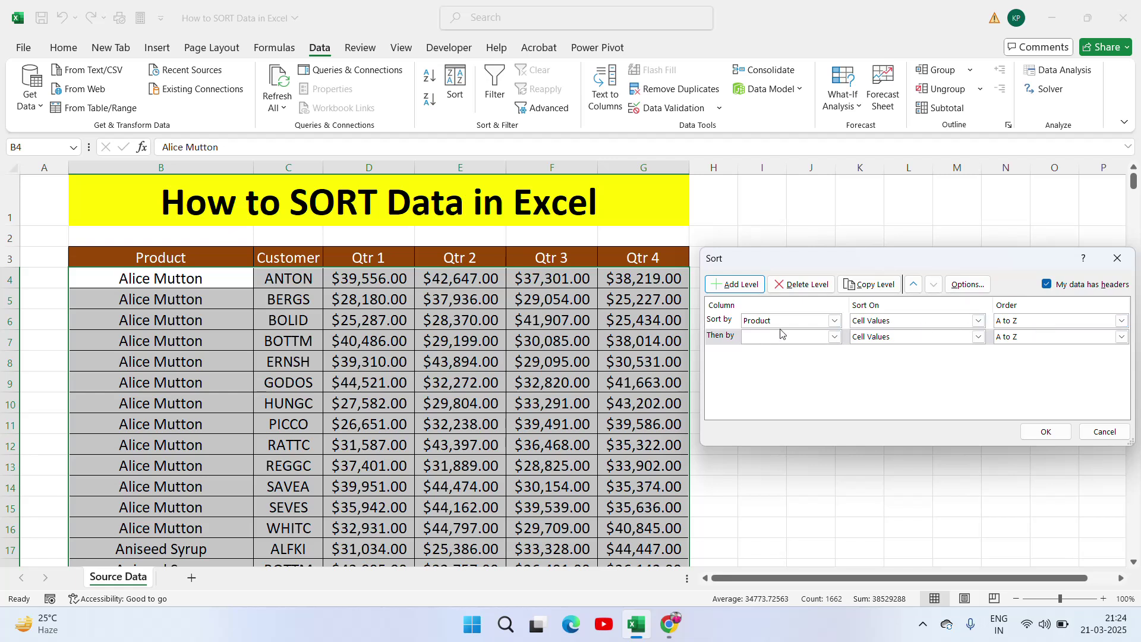
left_click(835, 337)
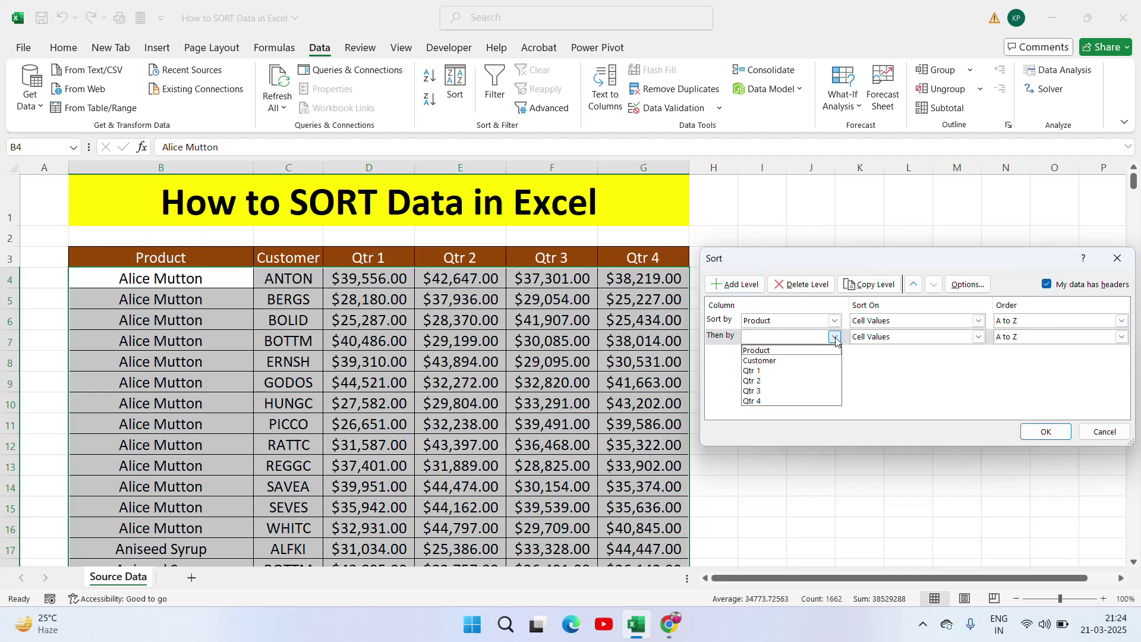
left_click(775, 361)
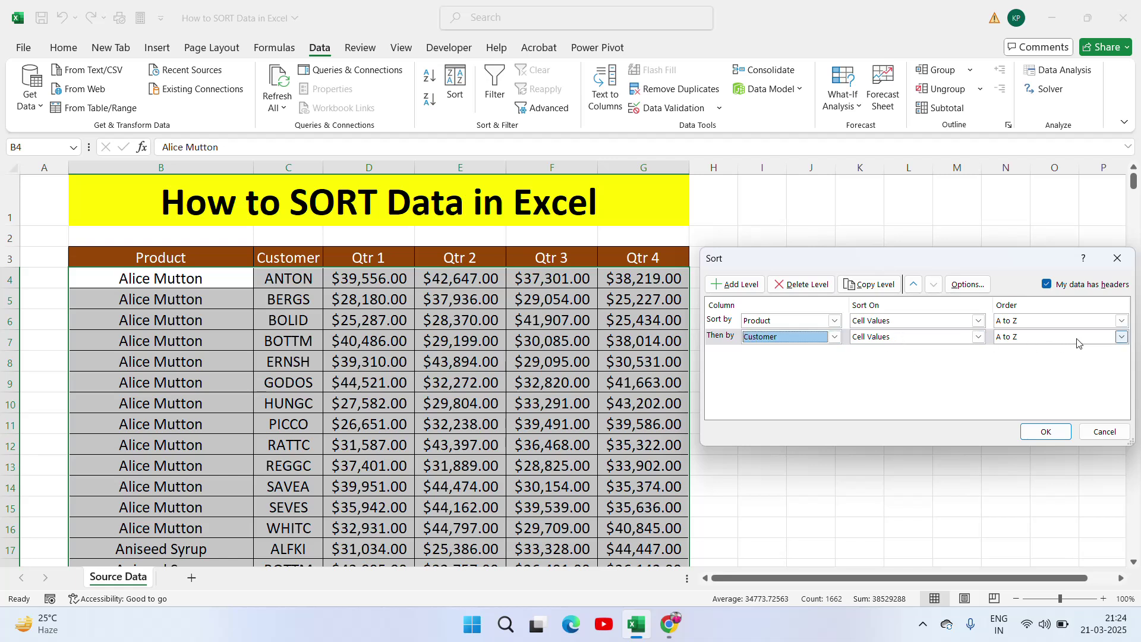
left_click(1046, 432)
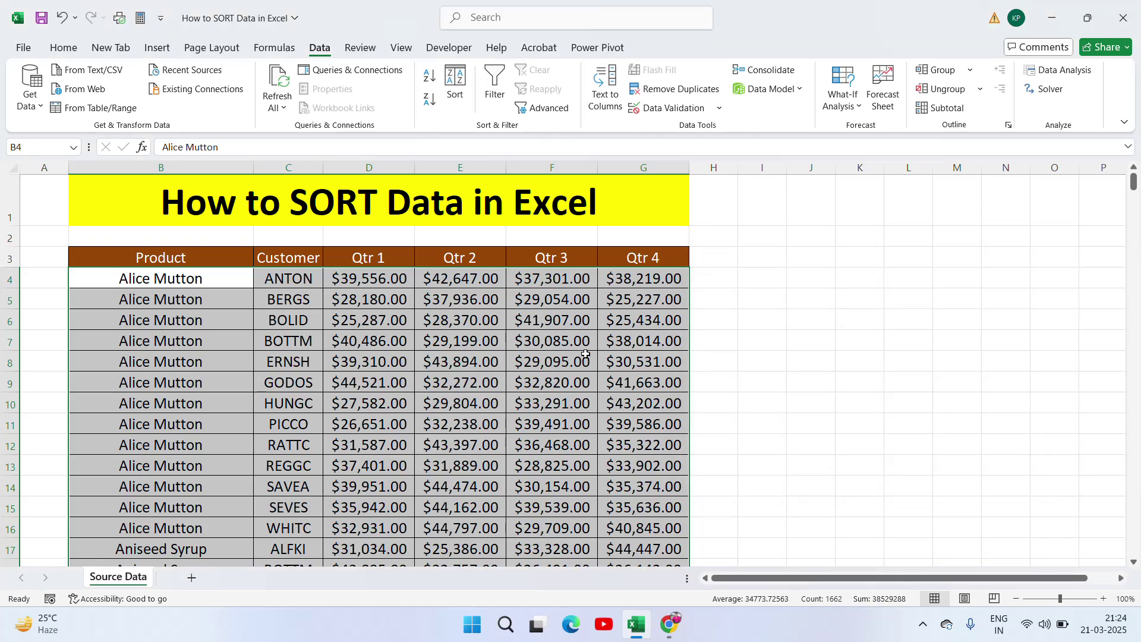
left_click(295, 340)
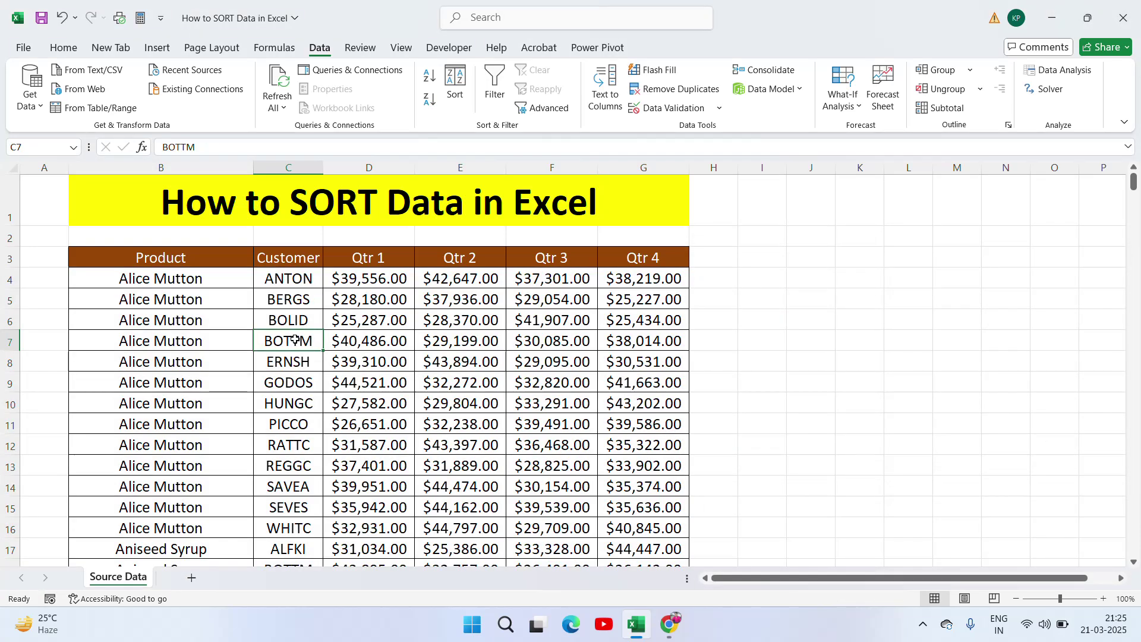
key("ctrl+Up")
key("Left")
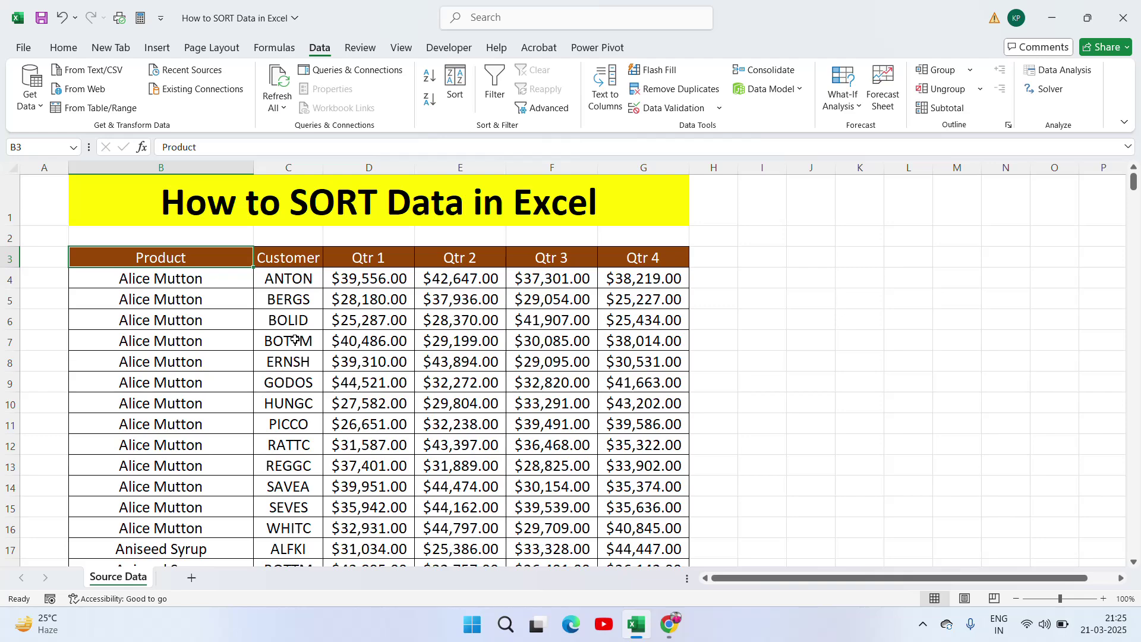
key("ctrl+shift+Right")
key("ctrl+shift+Down")
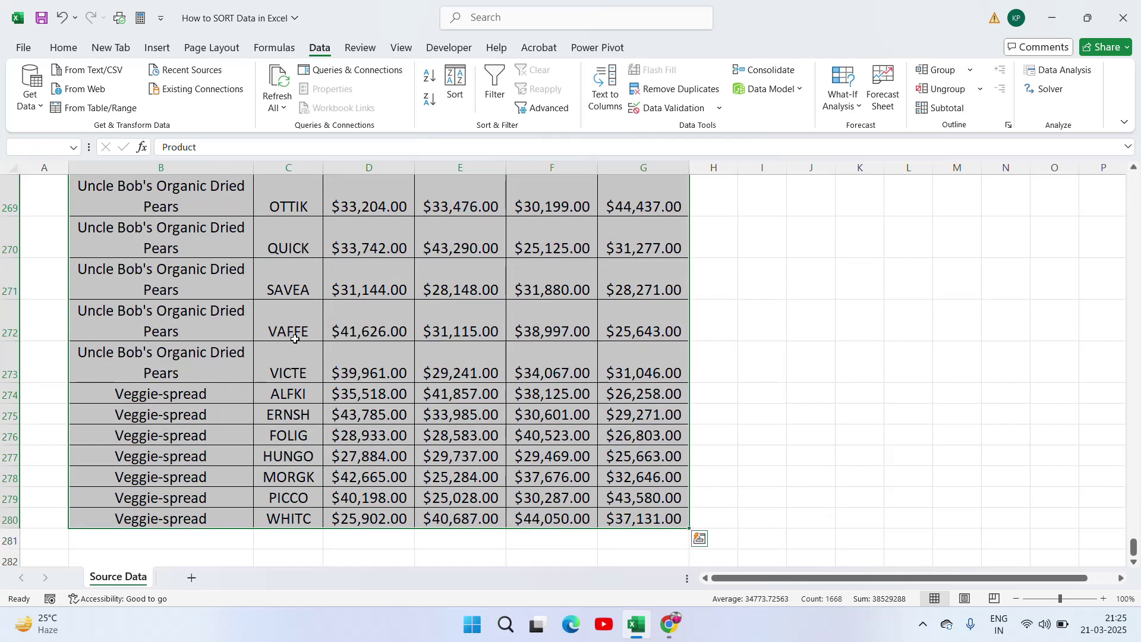
left_click(288, 415)
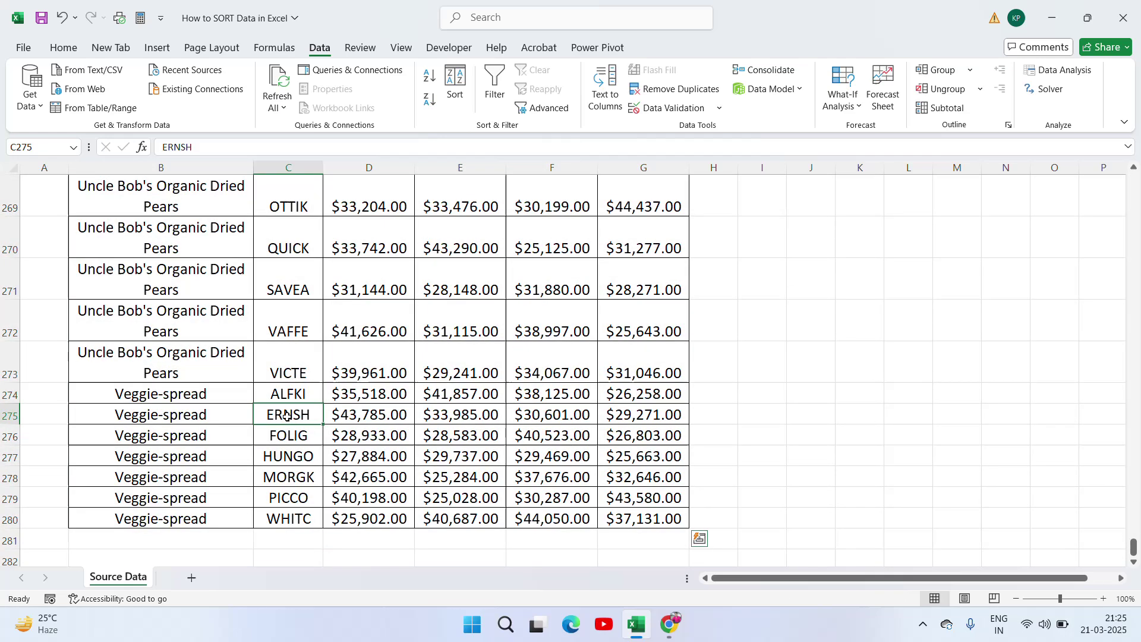
Select the whole table with its headers, from the Product header B3 to the last Qtr 4 value in G280
left_click(286, 386)
key("ctrl+Up")
key("ctrl+Up")
key("ctrl+Down")
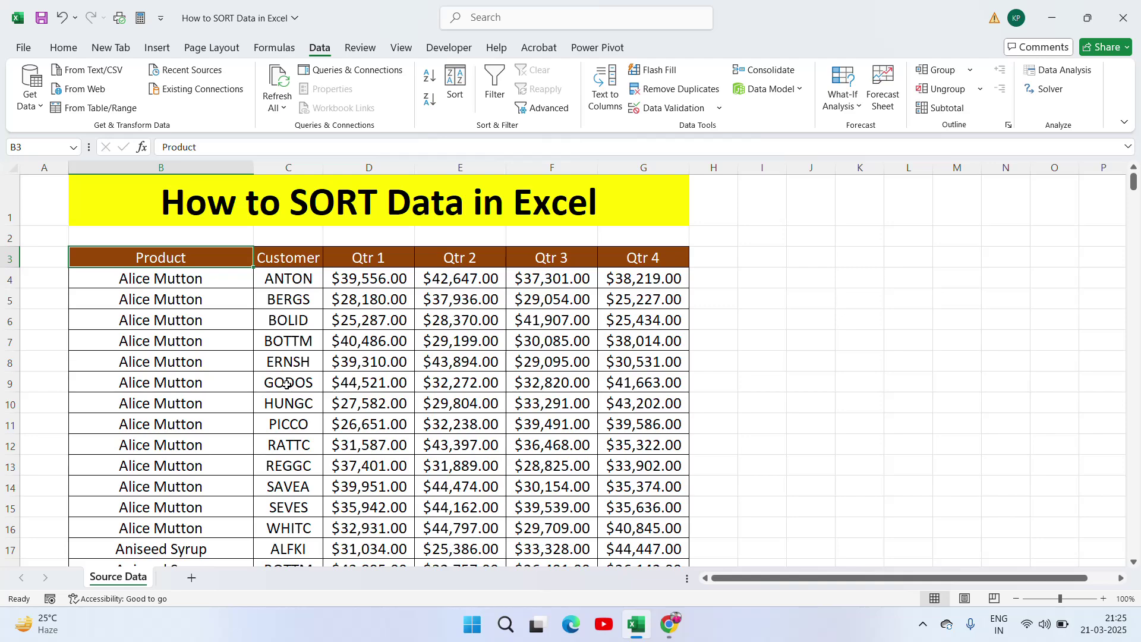
key("ctrl+shift+Right")
key("ctrl+shift+Down")
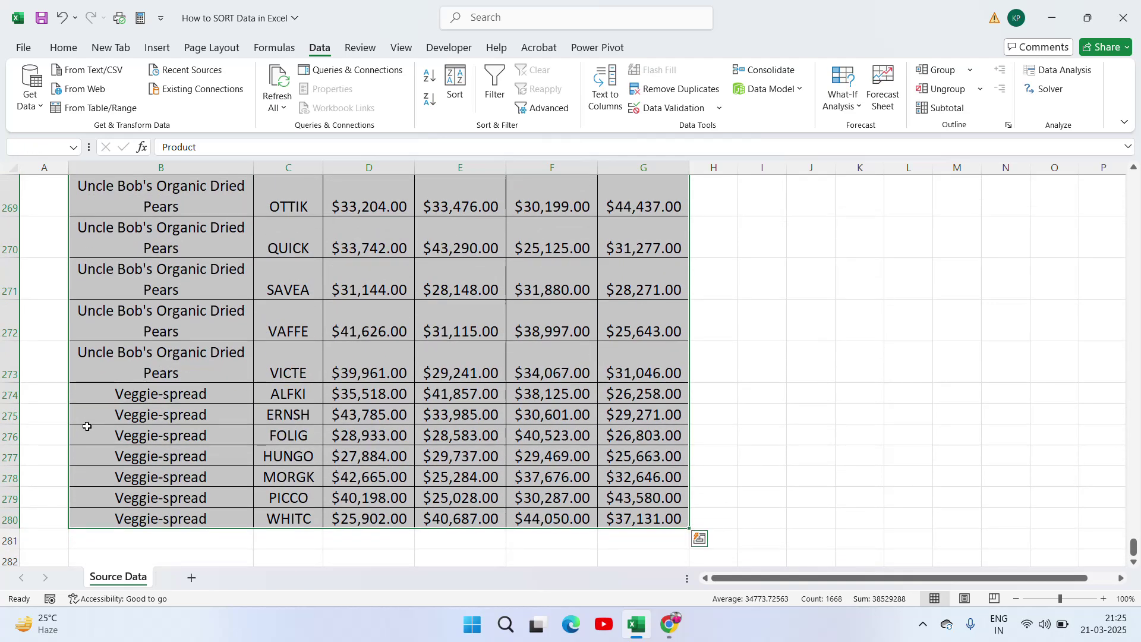
Sort the table by Product in Z to A order, keeping Customer as the second level in A to Z order
left_click(460, 113)
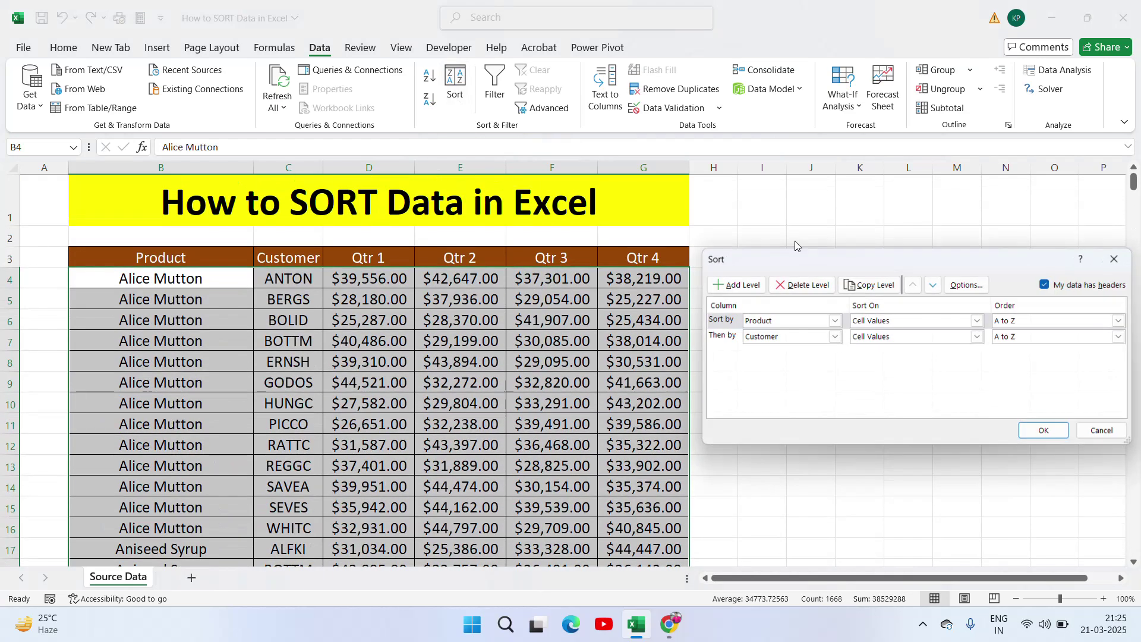
left_click(833, 323)
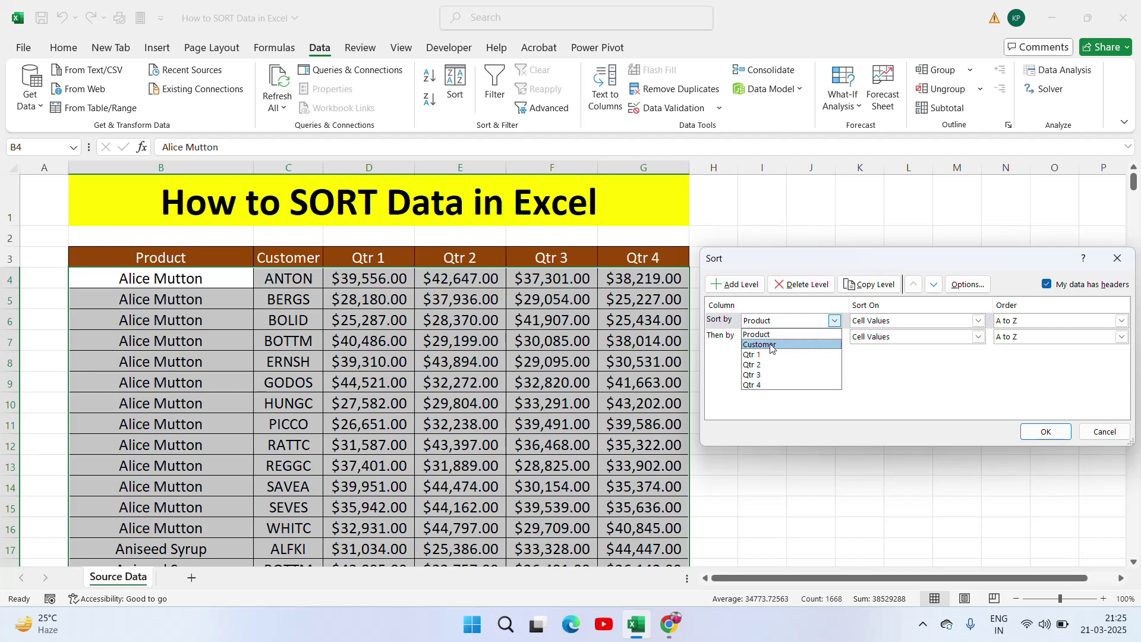
key("Escape")
left_click(1049, 324)
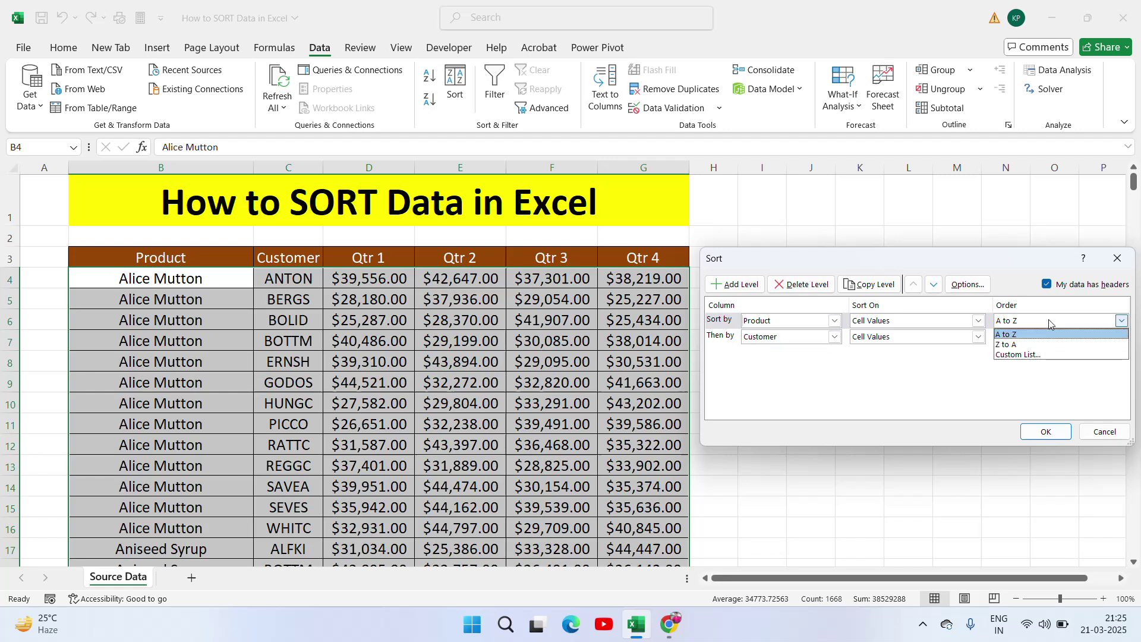
left_click(1023, 346)
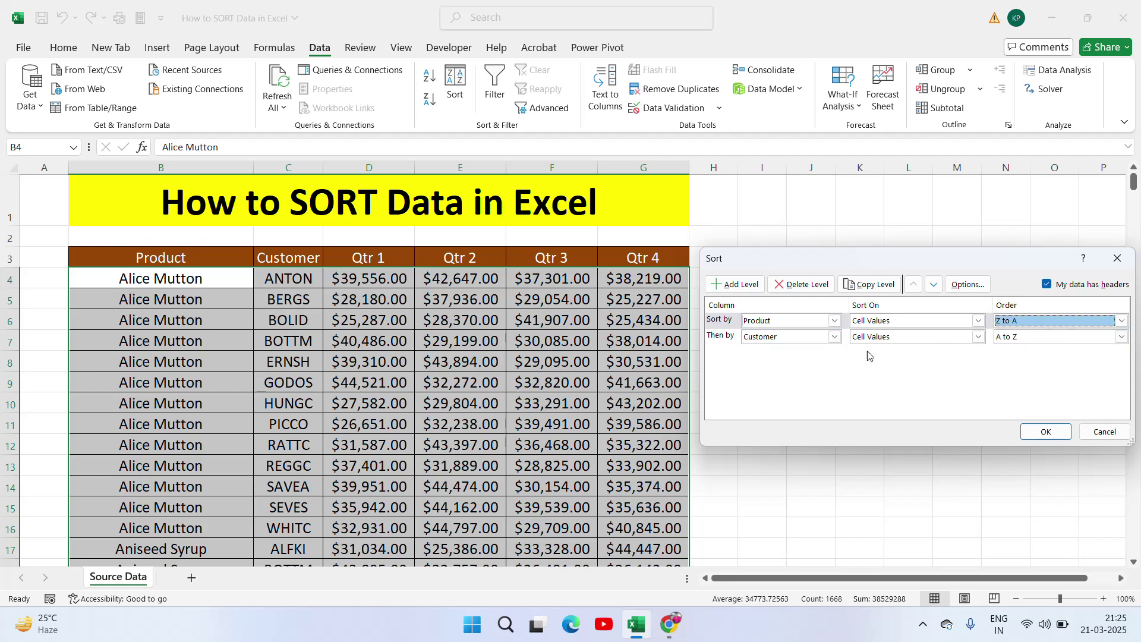
left_click(1044, 431)
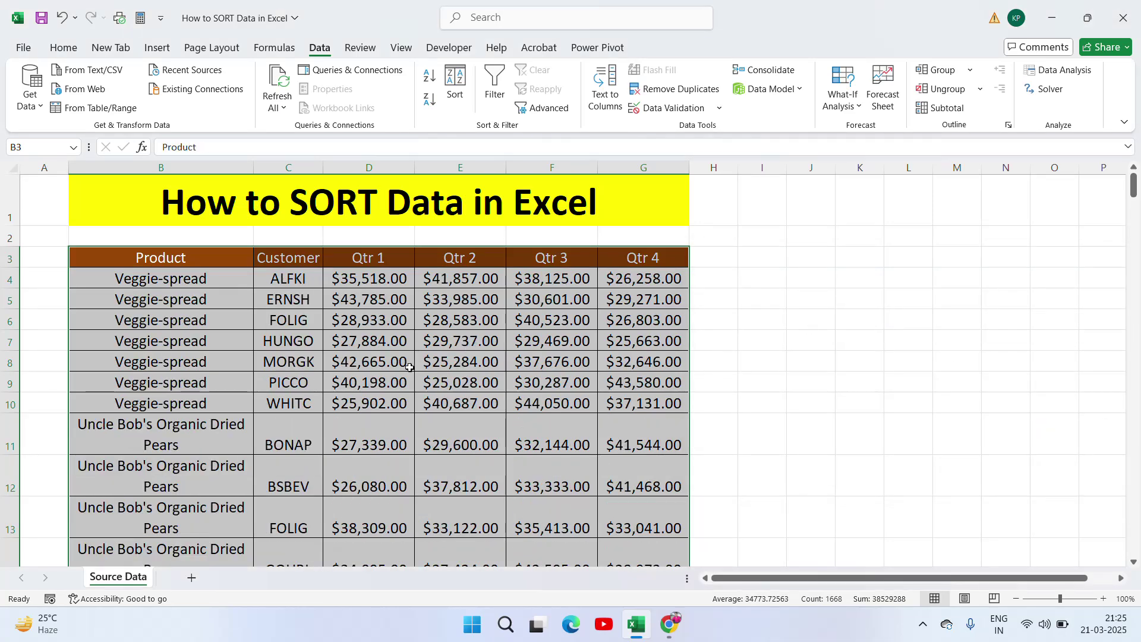
Review the order of the Product column between its first and last rows
left_click(290, 379)
key("Left")
key("ctrl+Down")
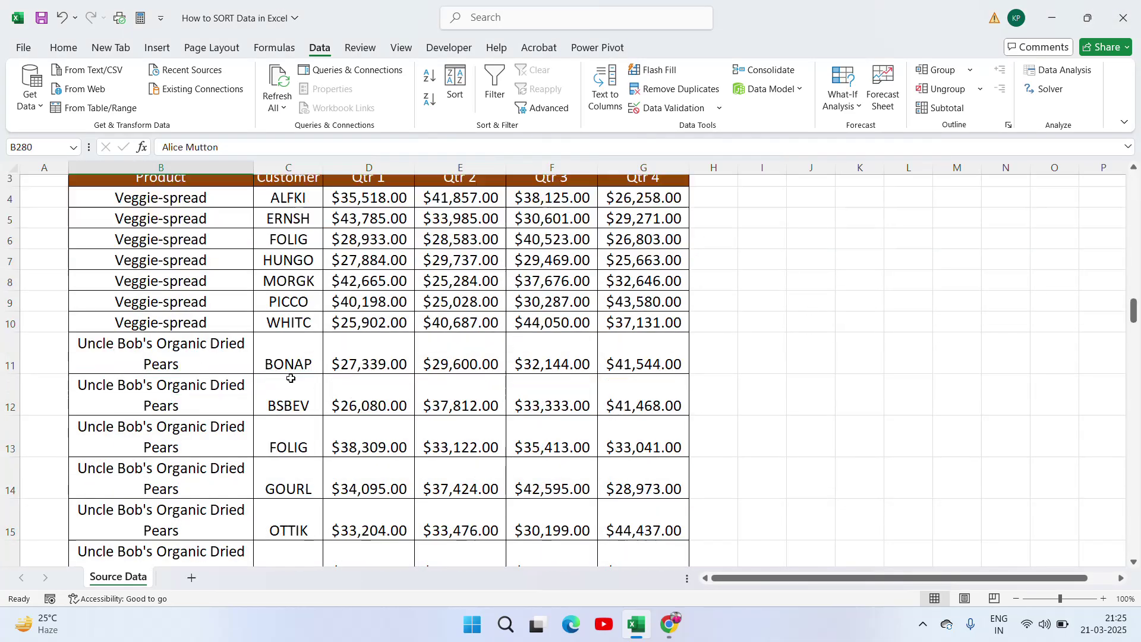
key("Down")
key("Up")
key("Up")
key("ctrl+Up")
key("ctrl+Up")
key("Down")
key("Down")
key("Down")
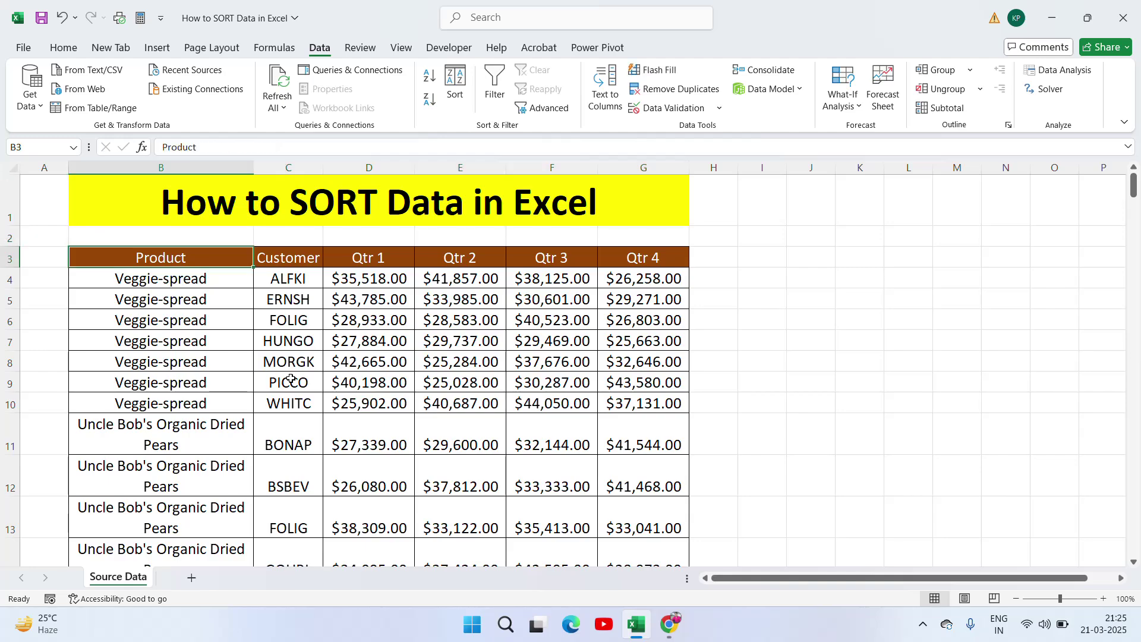
key("ctrl+Down")
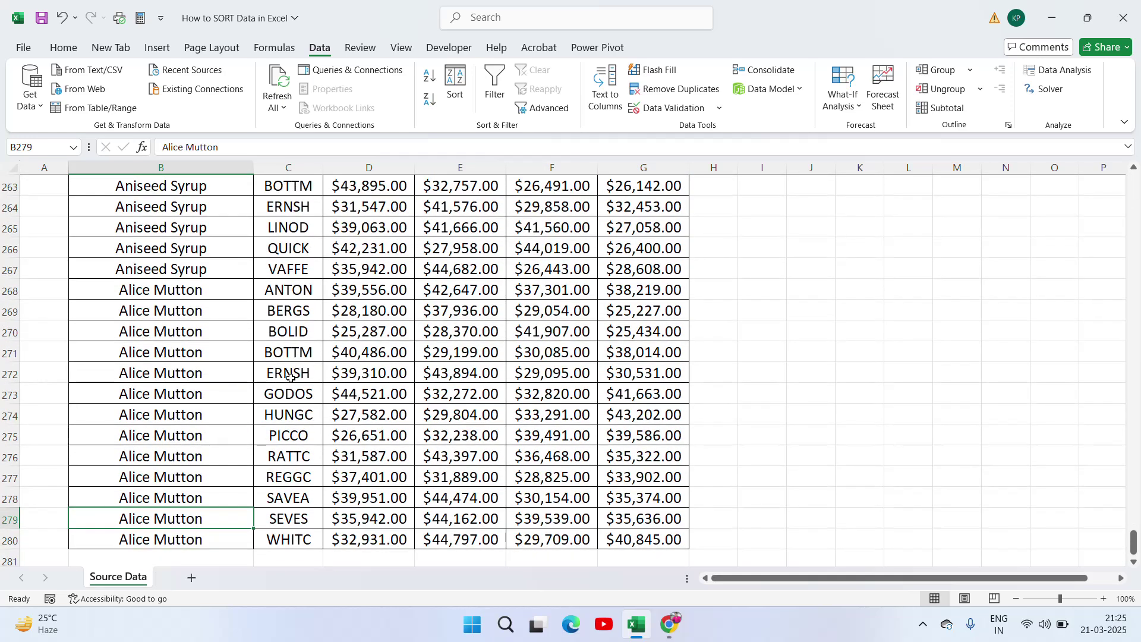
key("Up")
key("Up")
key("Up")
key("Up")
key("Up")
key("Up")
key("Up")
key("Up")
key("Up")
key("Up")
key("Up")
key("Up")
key("Up")
key("Up")
key("Up")
key("Up")
key("ctrl+Up")
key("ctrl+Up")
key("Down")
key("Down")
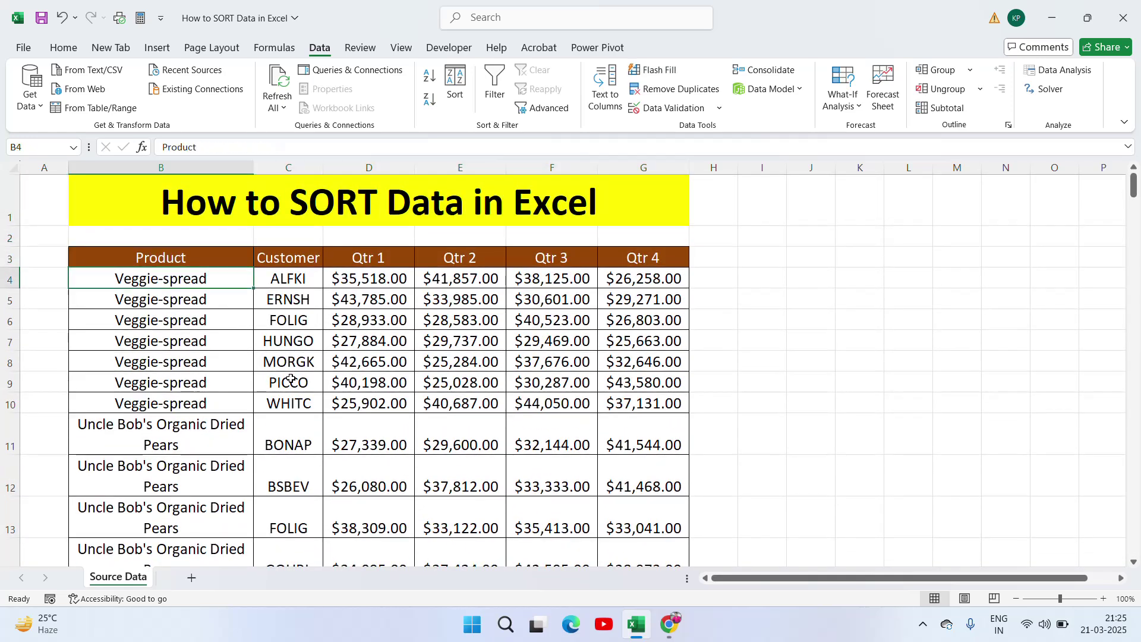
Examine the Customer column row by row to check the customer order within each product group
key("Down")
key("Right")
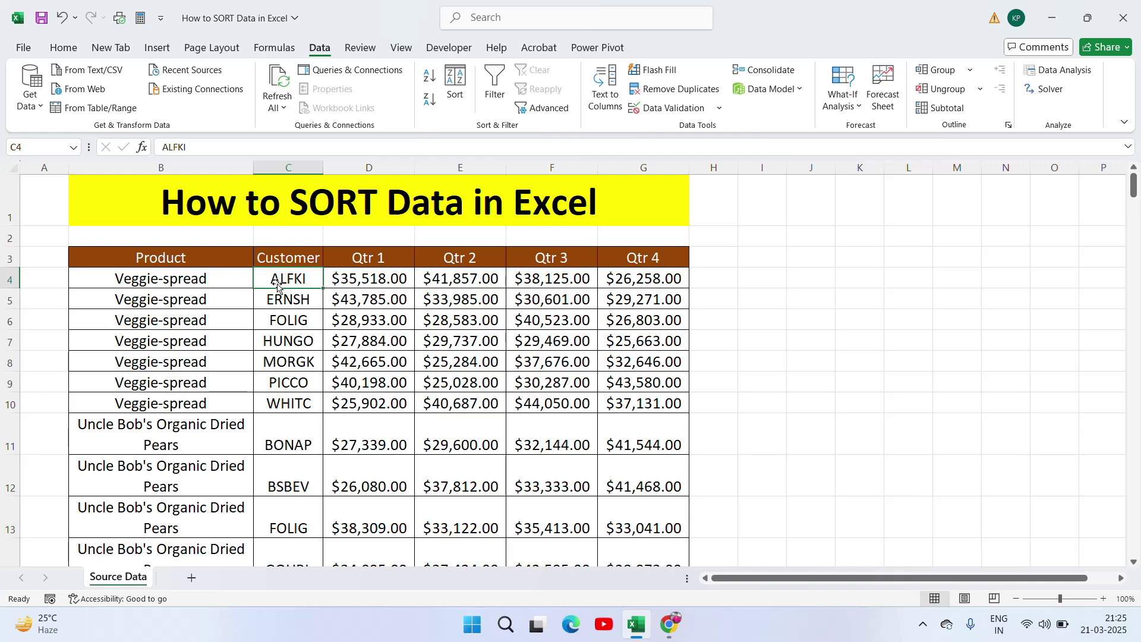
key("Down")
key("Down")
key("Down")
key("Down")
key("Down")
key("Down")
key("Down")
key("Down")
key("Down")
key("Down")
key("Down")
key("Down")
key("Down")
key("Down")
key("Down")
key("Down")
key("Down")
key("Down")
key("Down")
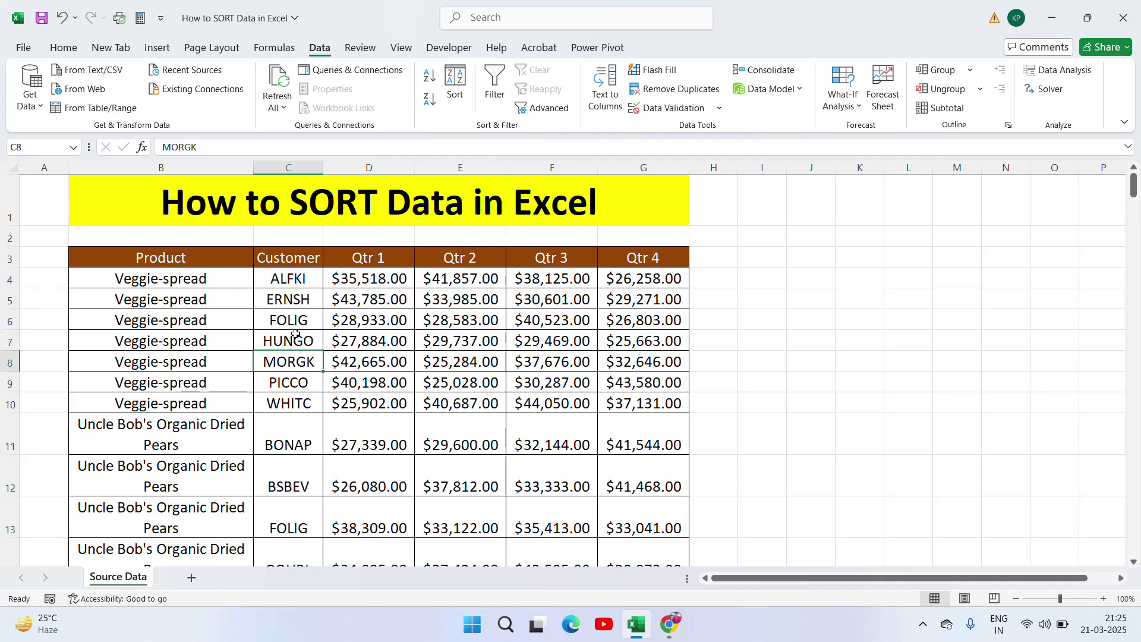
key("Down")
key("Down")
key("Down")
key("Down")
key("Down")
key("Down")
key("Down")
key("Down")
key("Down")
key("Down")
key("Down")
key("Down")
key("Down")
key("Down")
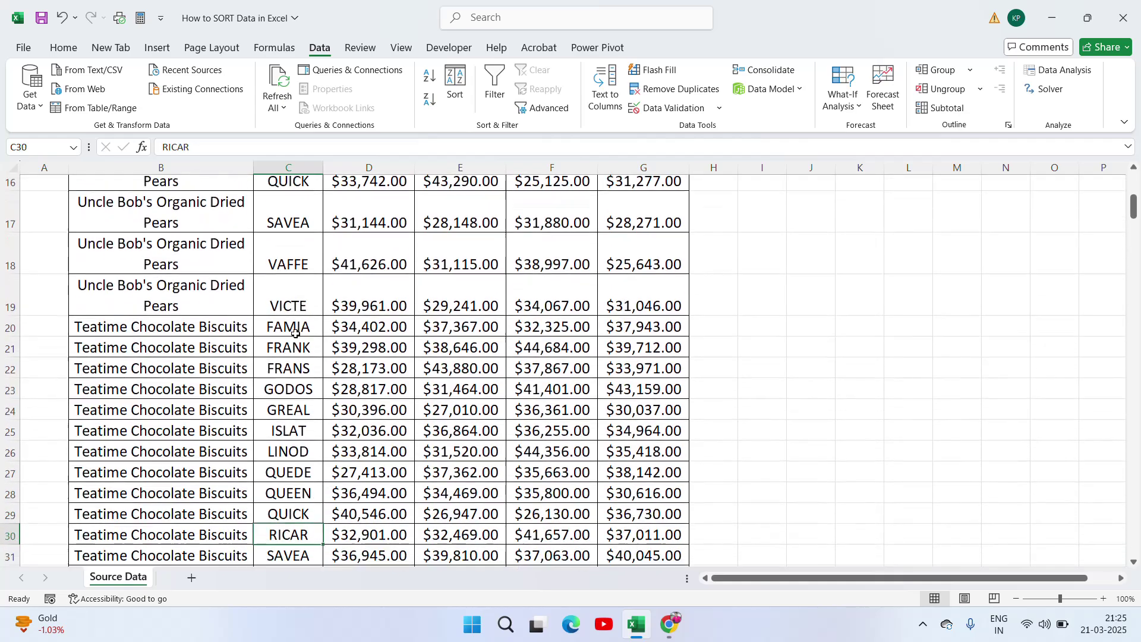
key("Down")
key("Down")
key("Down")
key("Down")
key("Down")
key("Down")
key("Down")
key("Down")
key("Down")
key("Down")
key("Down")
key("Down")
key("Down")
key("Down")
key("Down")
key("Down")
key("Down")
key("Down")
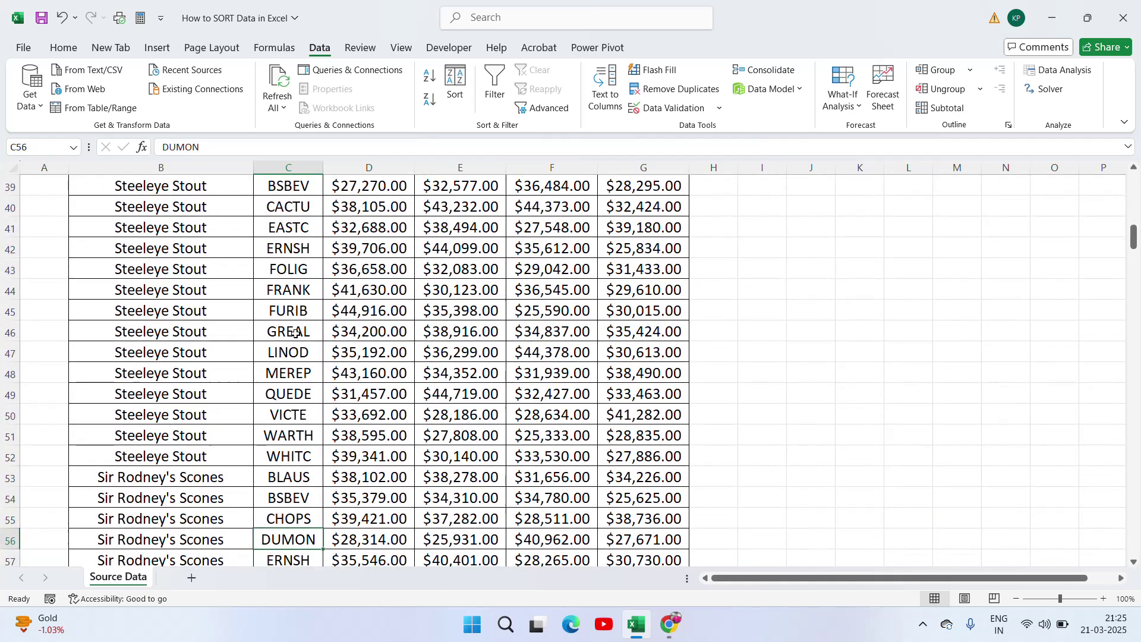
key("Up")
key("Up")
key("Up")
key("Up")
key("Up")
key("Down")
key("Down")
key("Down")
key("Down")
key("Down")
key("Down")
key("Down")
key("Down")
key("Down")
key("Down")
key("Down")
key("Down")
key("Down")
key("Down")
key("Down")
key("Down")
key("Down")
key("Down")
key("Down")
key("Down")
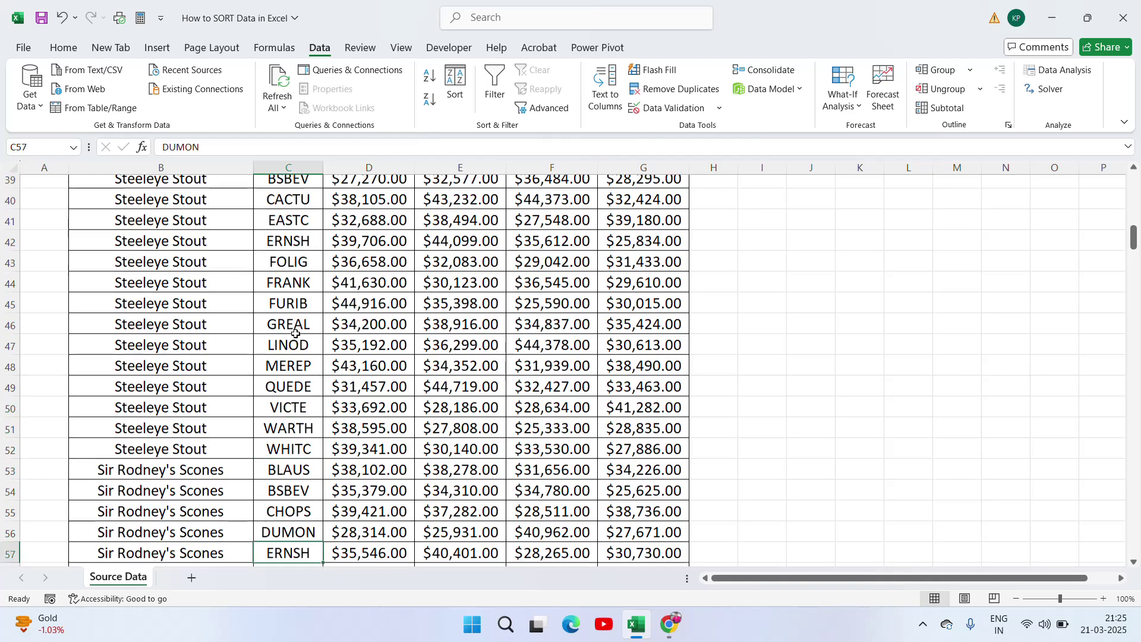
key("Down")
key("Down")
key("Down")
key("Down")
key("Down")
key("Down")
key("Down")
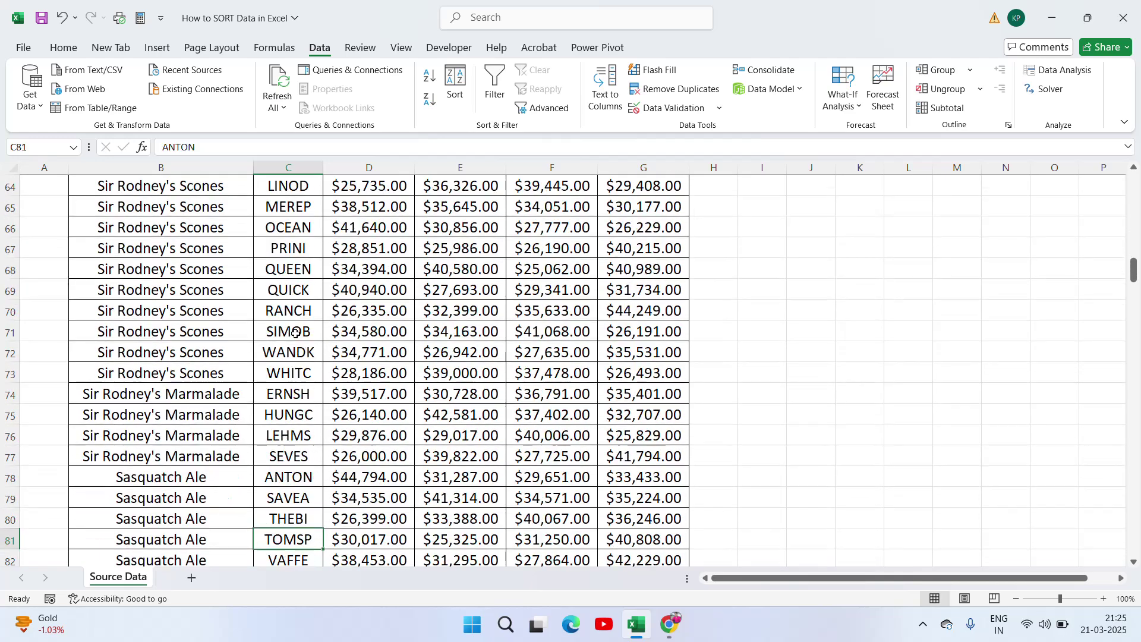
key("Up")
key("Up")
key("Up")
key("Up")
key("Up")
key("Up")
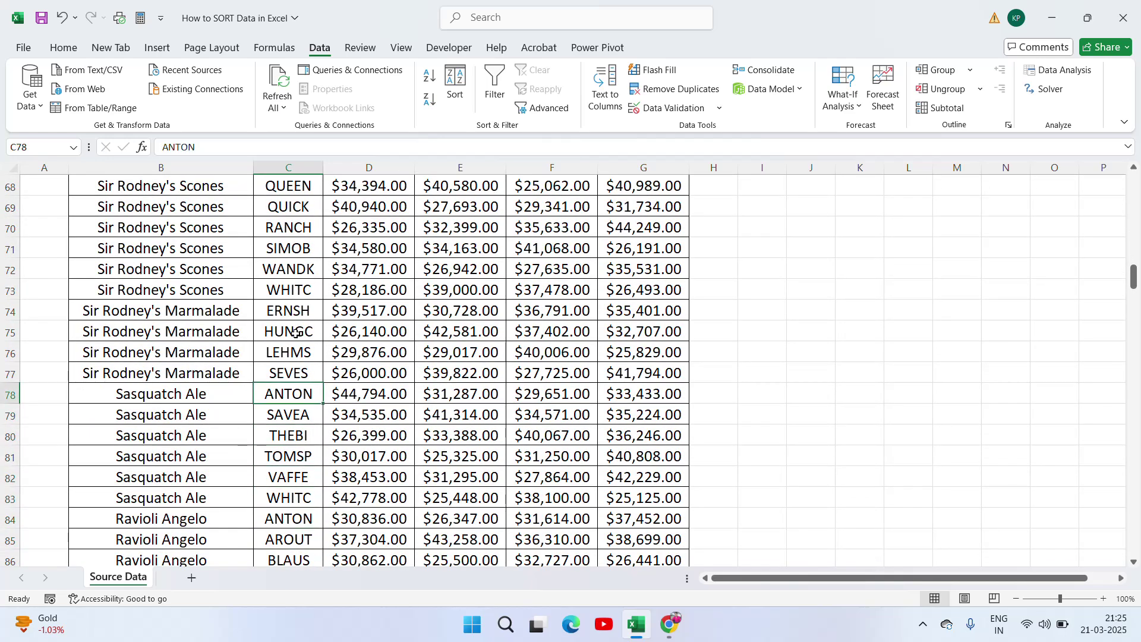
Replace the first four Customer entries, C4 to C7, with sample customer first names and return to C4
key("ctrl+Up")
key("ctrl+Up")
key("Down")
key("Down")
key("Down")
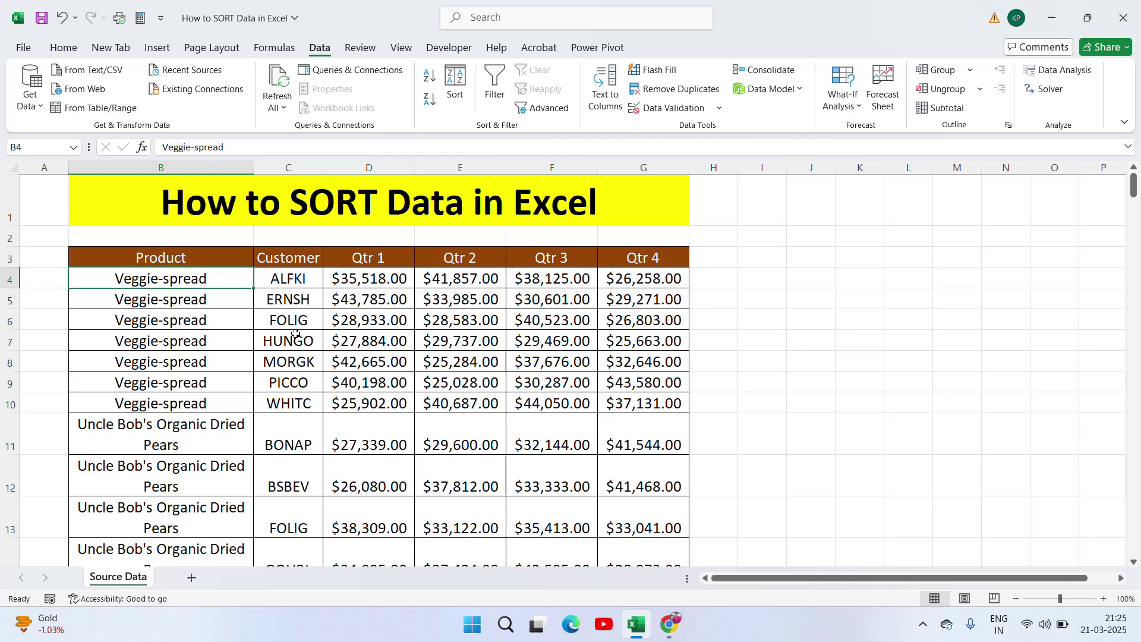
key("Right")
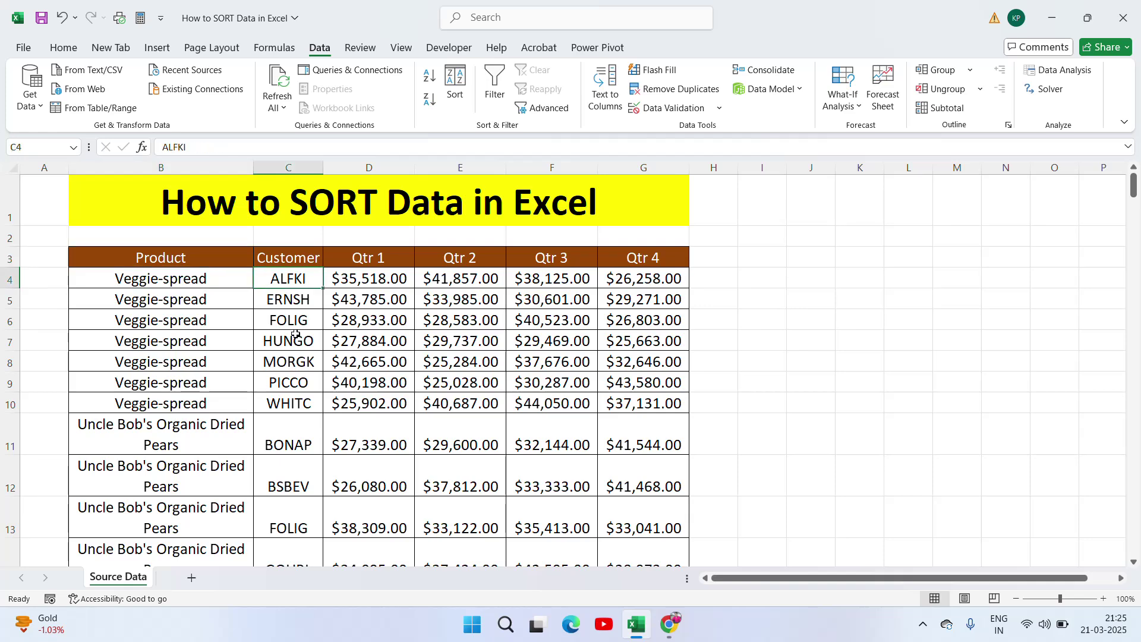
type("Ra")
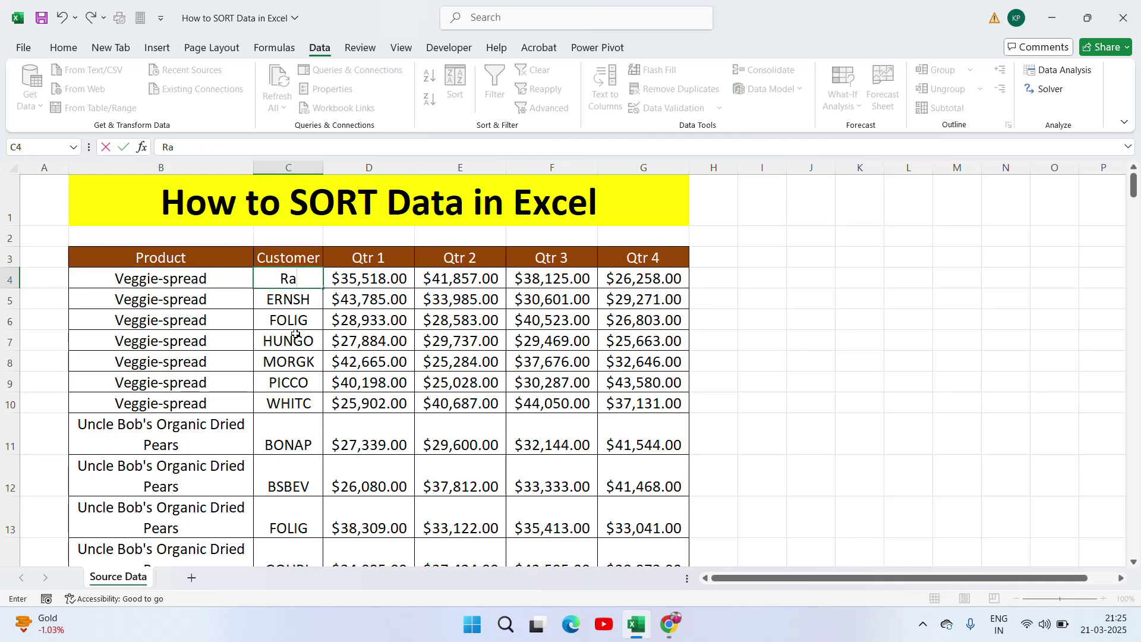
type("hul")
key("Return")
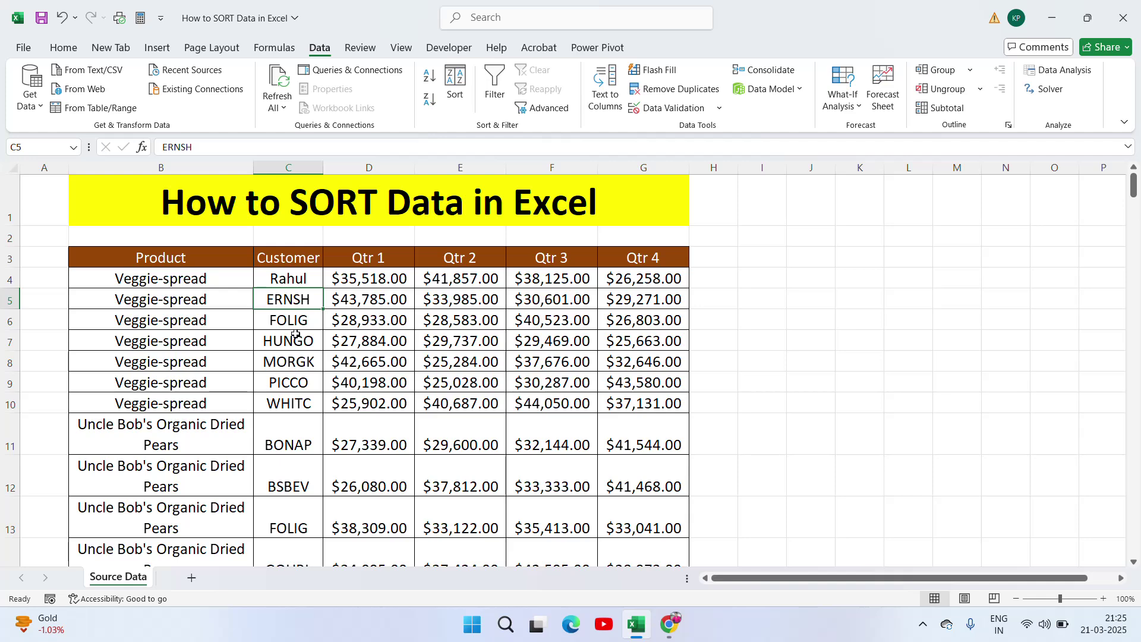
type("Manish")
key("Return")
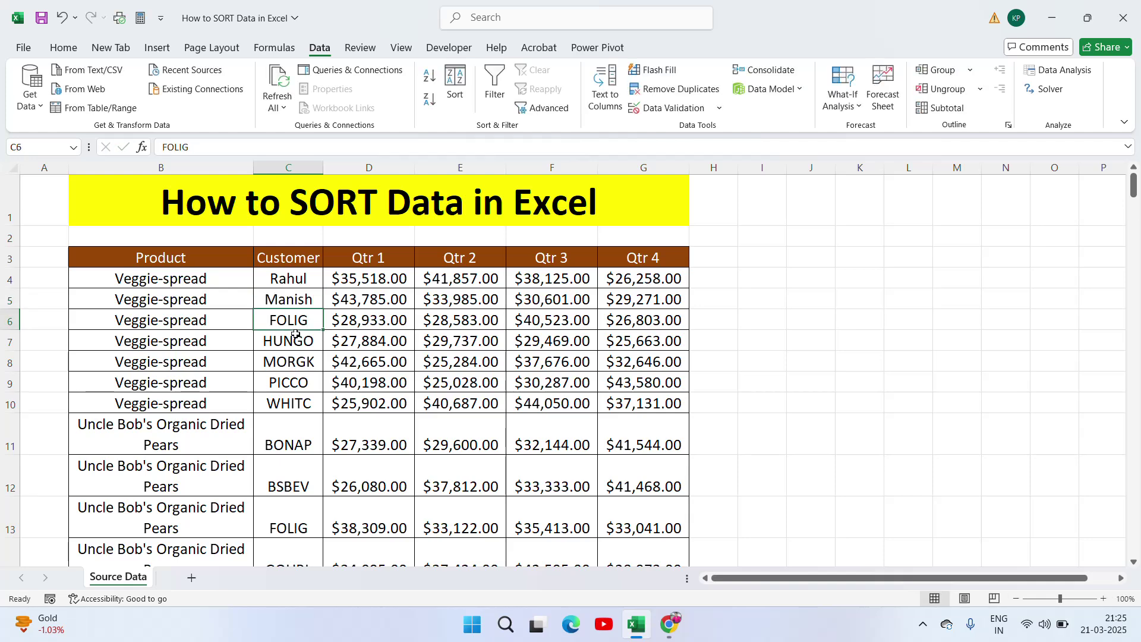
type("kamlesh")
key("Return")
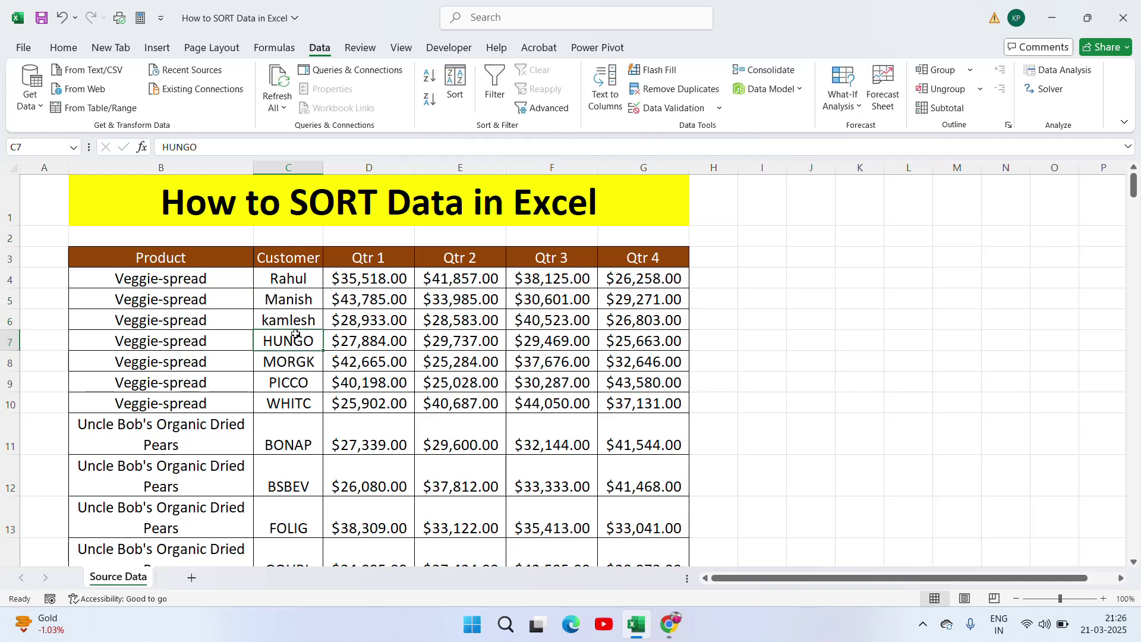
type("Manoj")
key("Return")
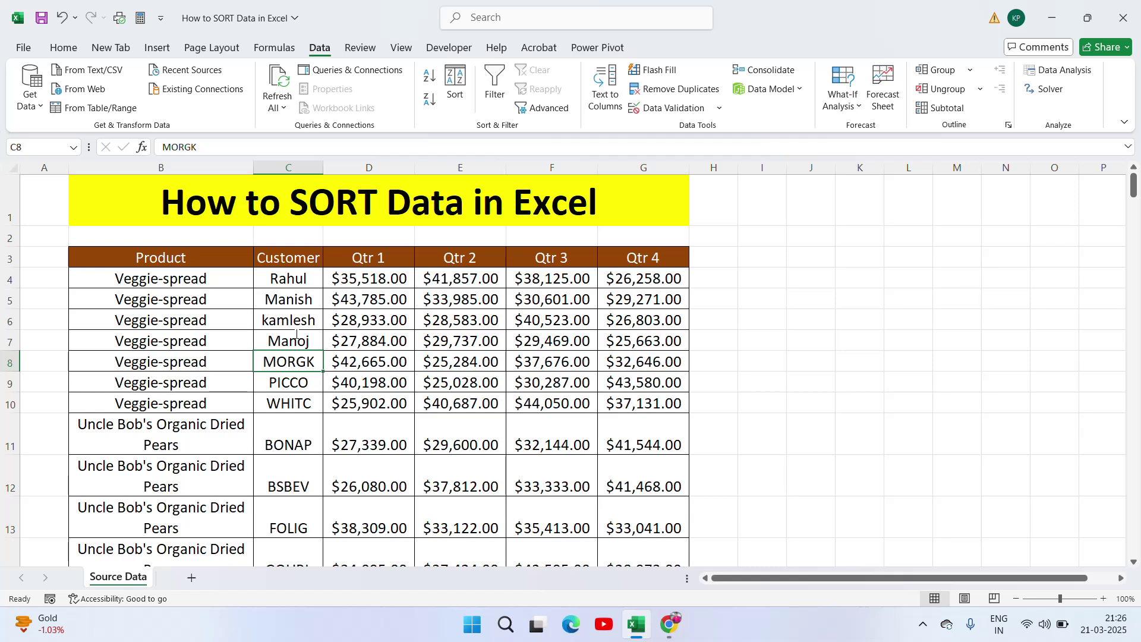
key("Up")
key("Up")
key("Up")
key("Up")
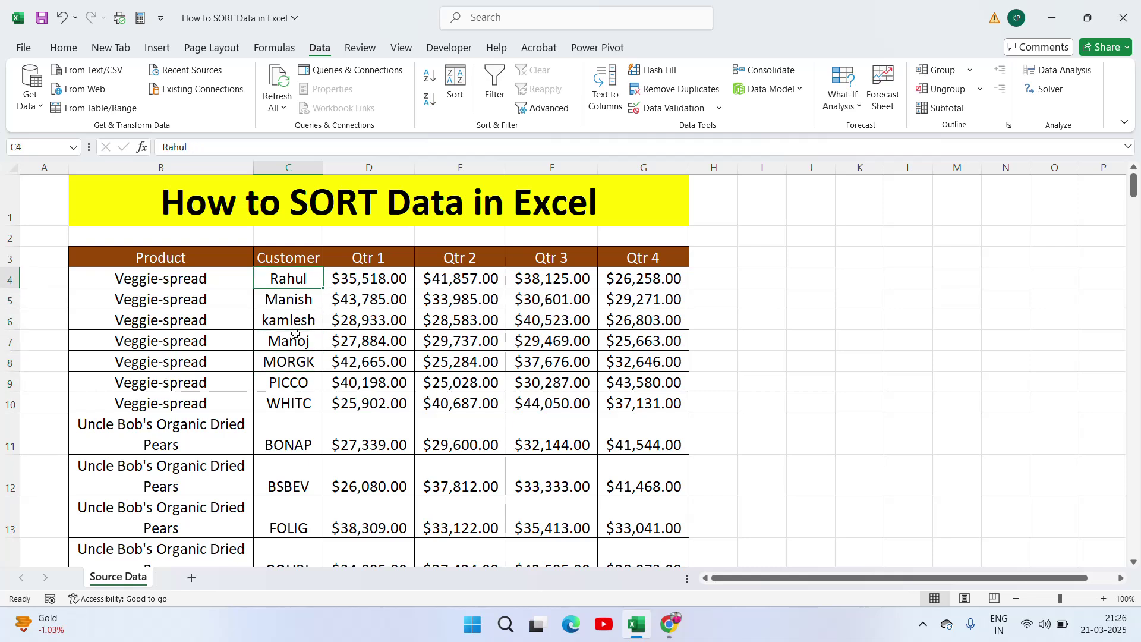
Copy the three customer names in C5:C7 over the Customer entries in C8:C10
key("Down")
key("ctrl+c")
key("shift+Down")
key("shift+Down")
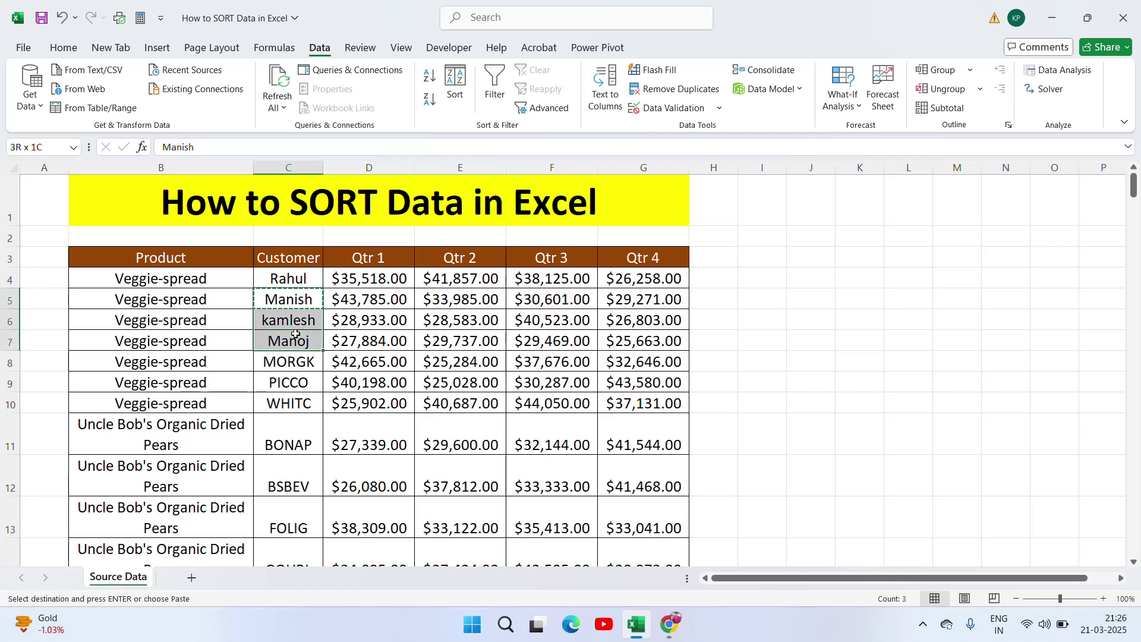
key("ctrl+c")
key("Down")
key("Down")
key("Down")
key("shift+Down")
key("shift+Down")
key("shift+Down")
key("shift+Down")
key("shift+Down")
key("shift+Down")
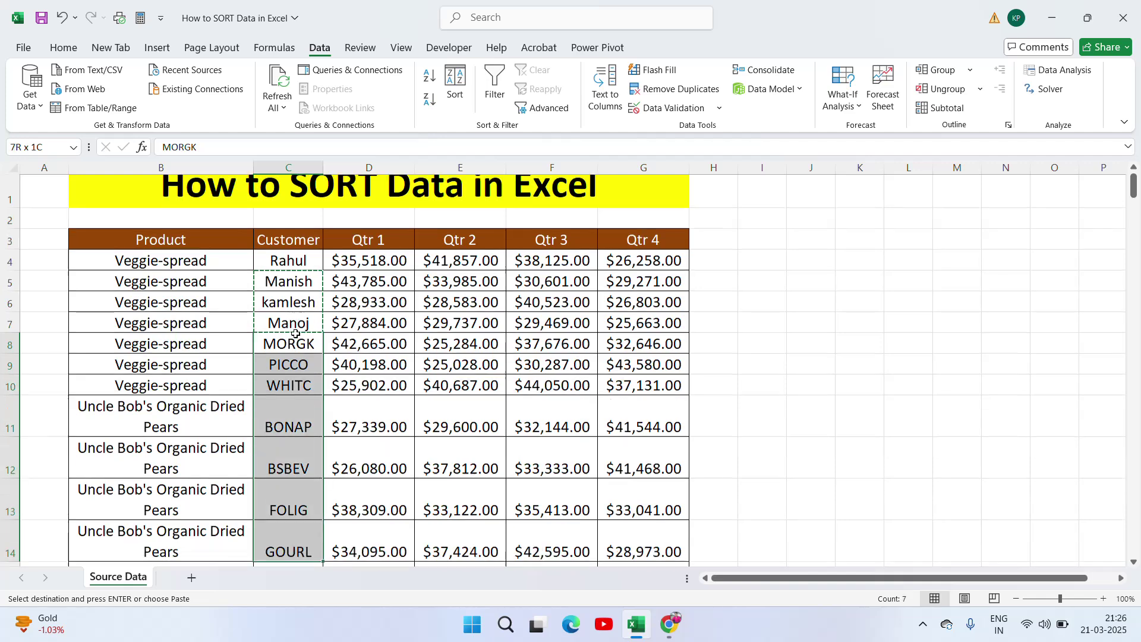
key("shift+Down")
key("shift+Down")
key("shift+Down")
key("shift+Down")
key("ctrl+v")
key("Down")
key("Up")
key("Up")
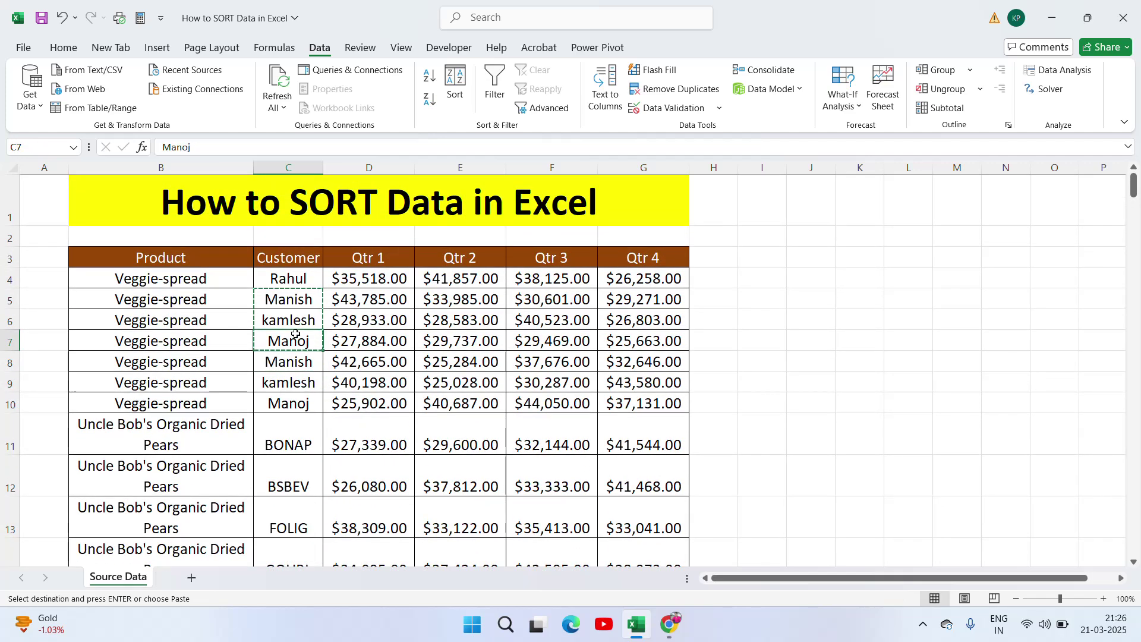
key("Escape")
Replace the Customer entries in C11, C12 and C13 with sample customer first names
key("Down")
key("Down")
key("Down")
key("Down")
key("Down")
key("Up")
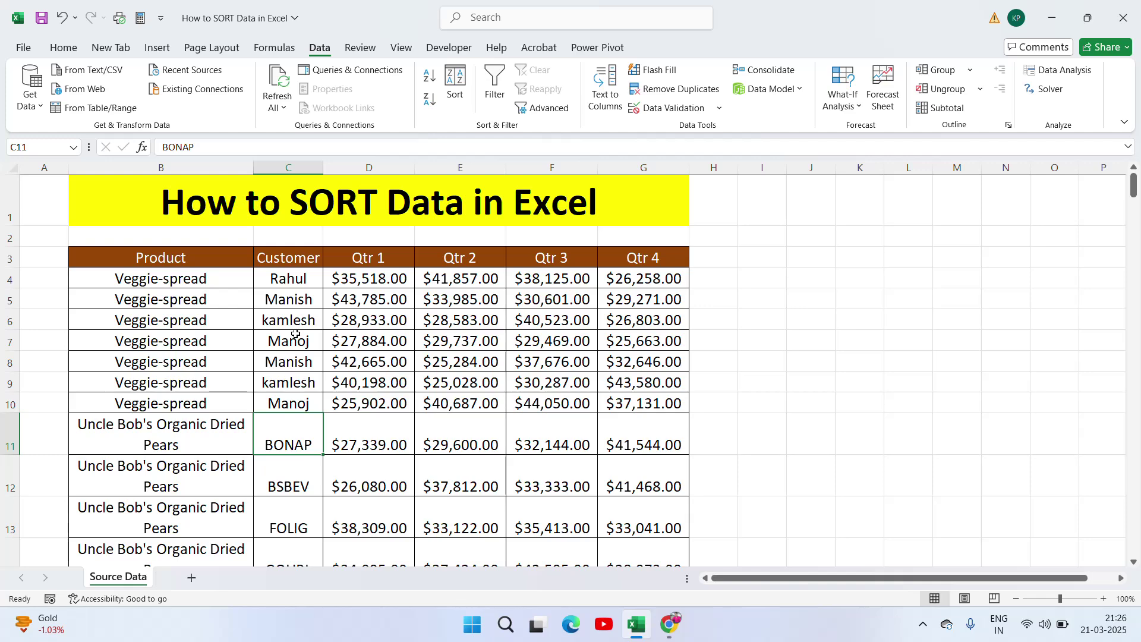
key("Up")
key("Up")
key("Up")
key("Up")
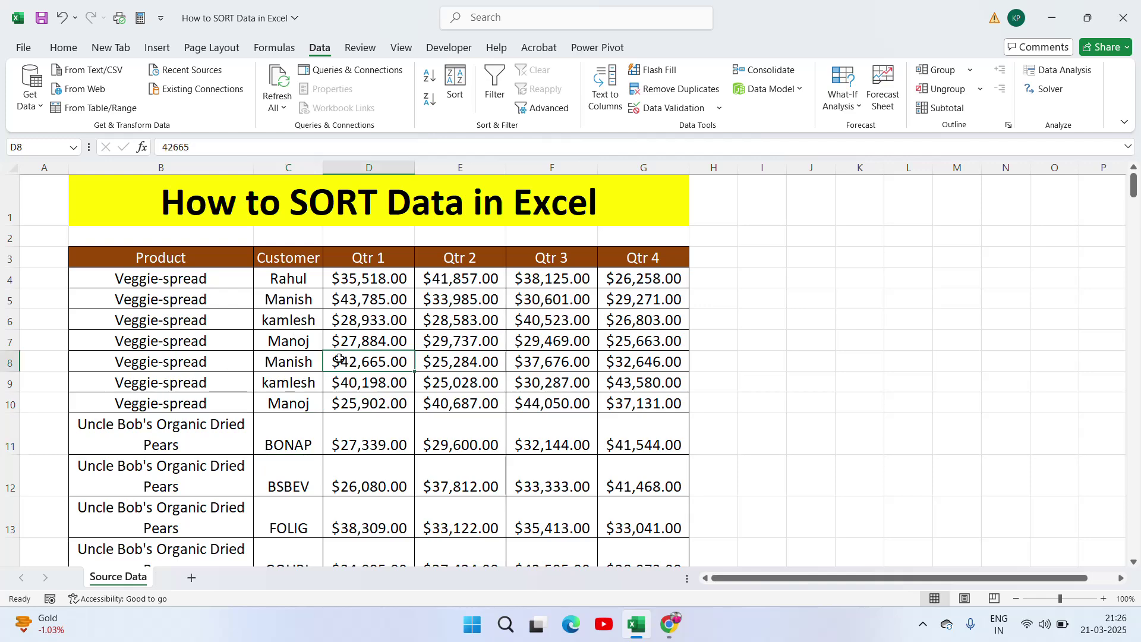
type("Manoj")
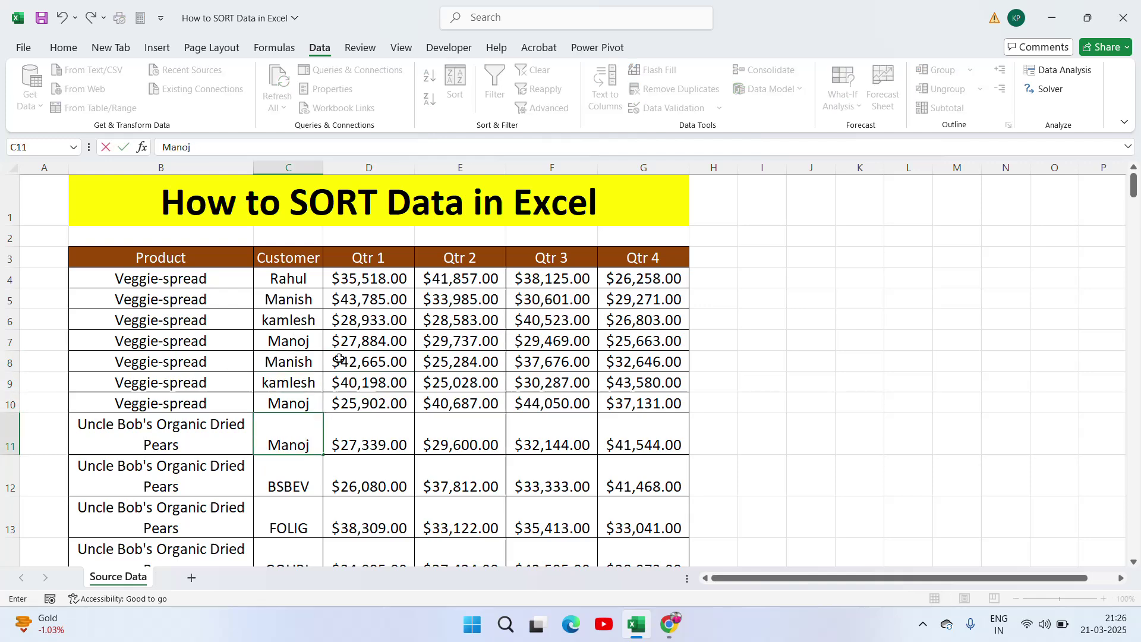
key("Return")
type("Rahul")
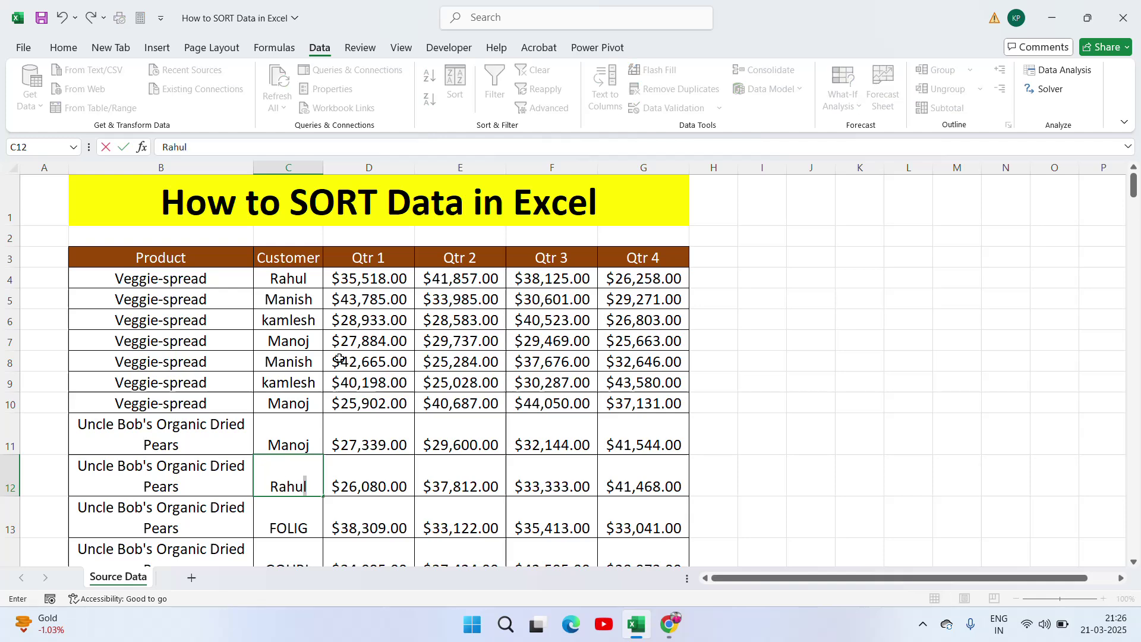
key("Return")
type("Shyam")
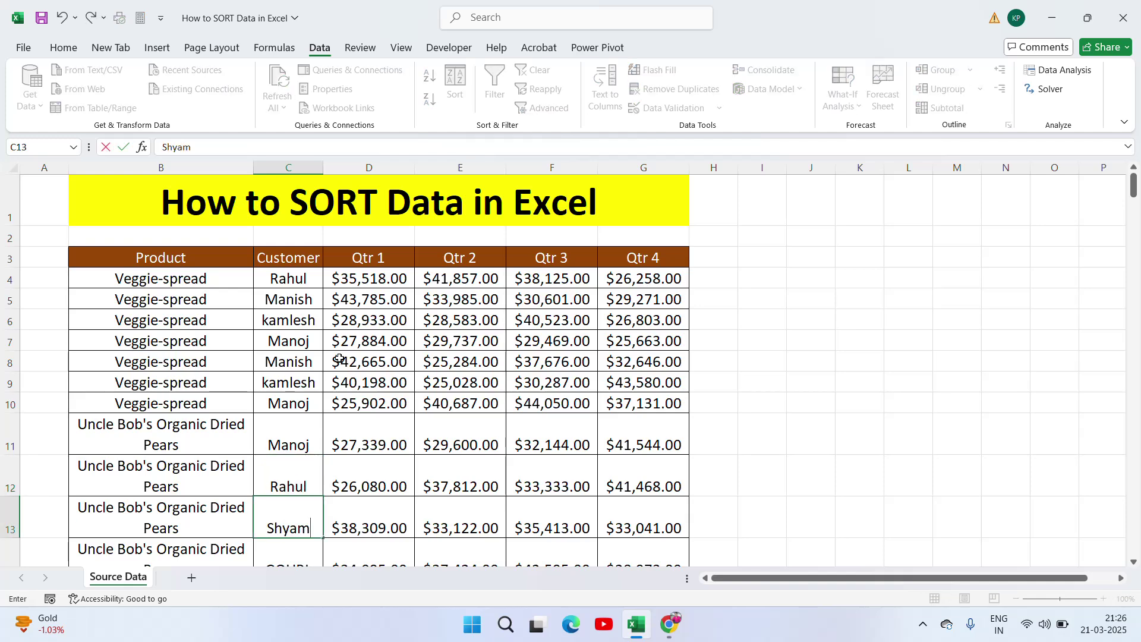
key("Return")
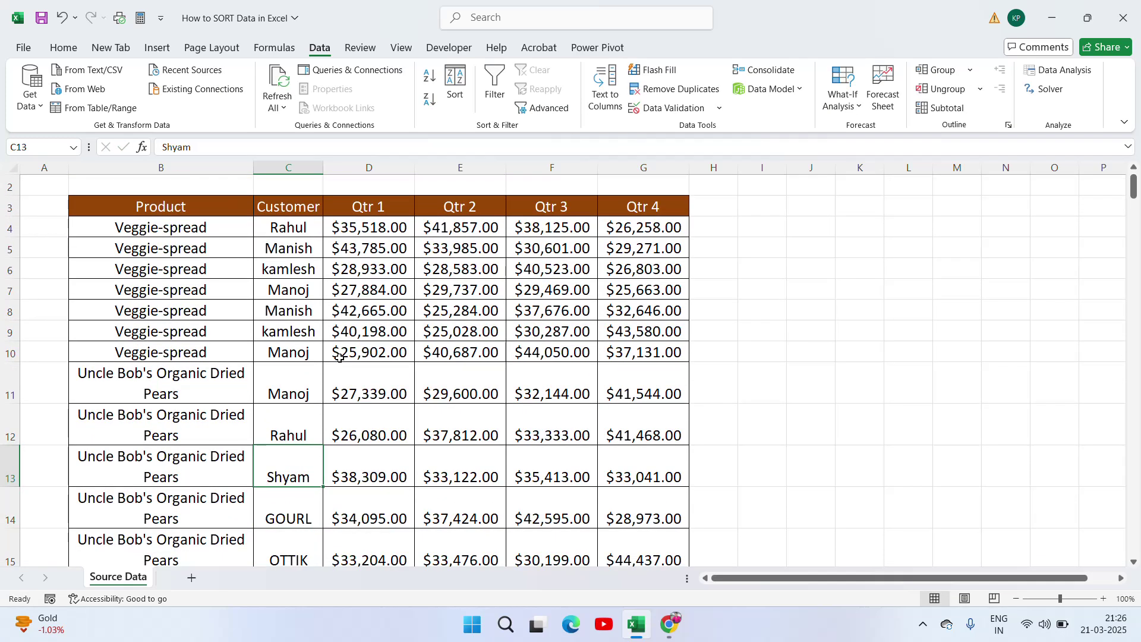
Fill the Customer cells below C13 down to C36 with a copy of the name in C13
key("ctrl+c")
key("shift+Down")
key("shift+Down")
key("shift+Down")
key("shift+Down")
key("shift+Down")
key("shift+Down")
key("shift+Down")
key("shift+Down")
key("shift+Down")
key("shift+Down")
key("shift+Down")
key("shift+Down")
key("shift+Down")
key("shift+Down")
key("shift+Down")
key("shift+Down")
key("shift+Down")
key("shift+Down")
key("shift+Down")
key("shift+Down")
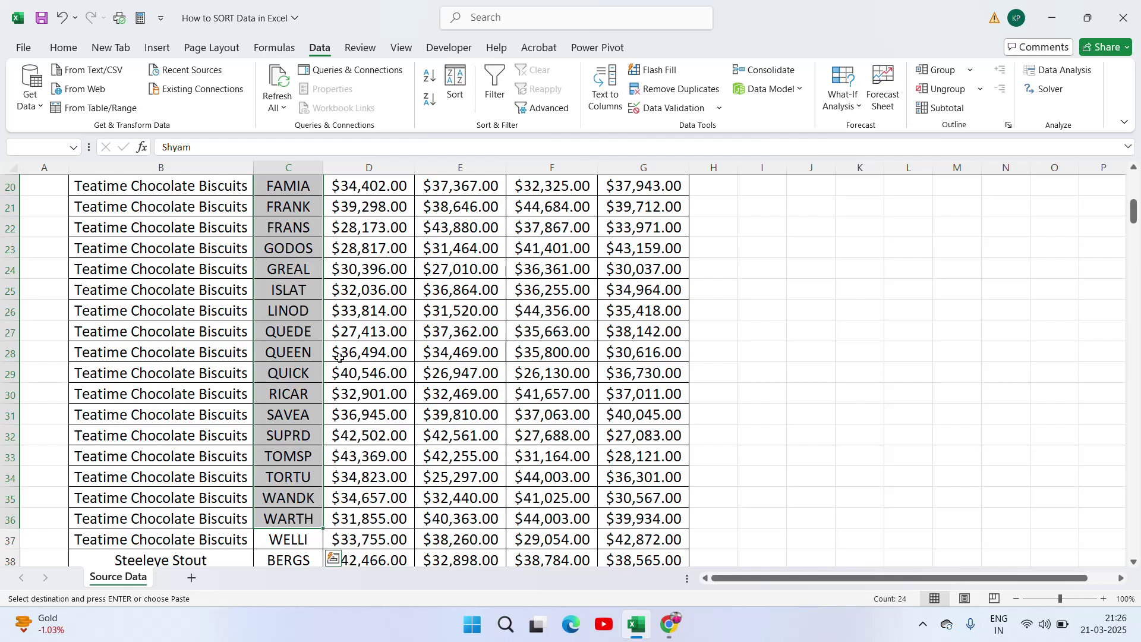
key("Return")
Copy the customer name in C9 into all remaining Customer cells, from C37 to C280
left_click(287, 240)
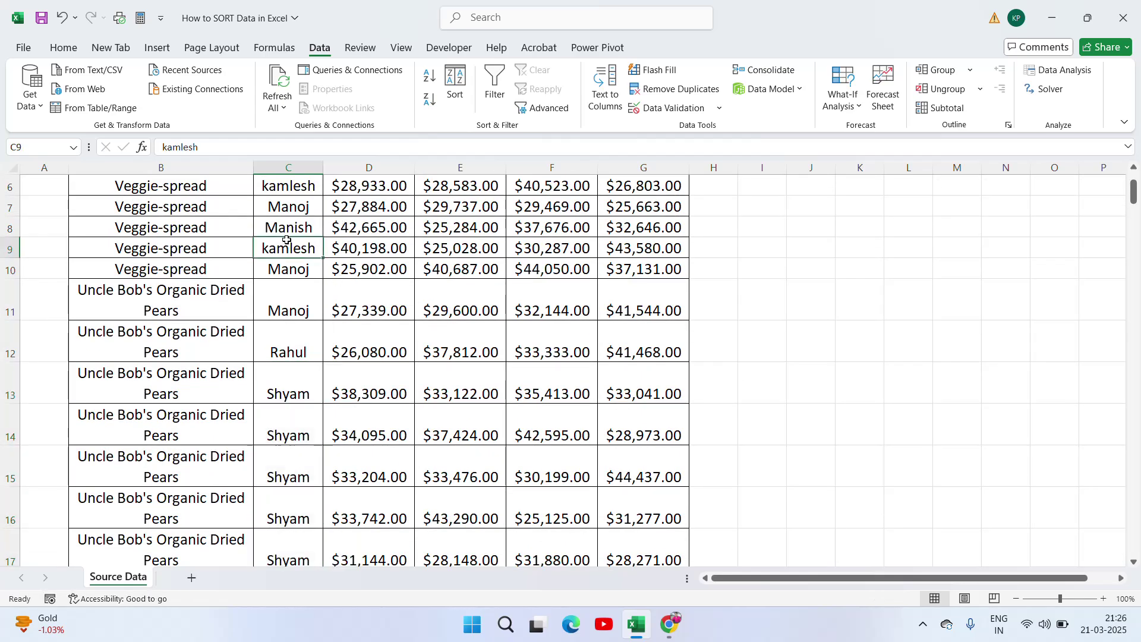
key("ctrl+c")
key("Down")
key("Down")
key("Down")
key("Left")
key("ctrl+Down")
key("Down")
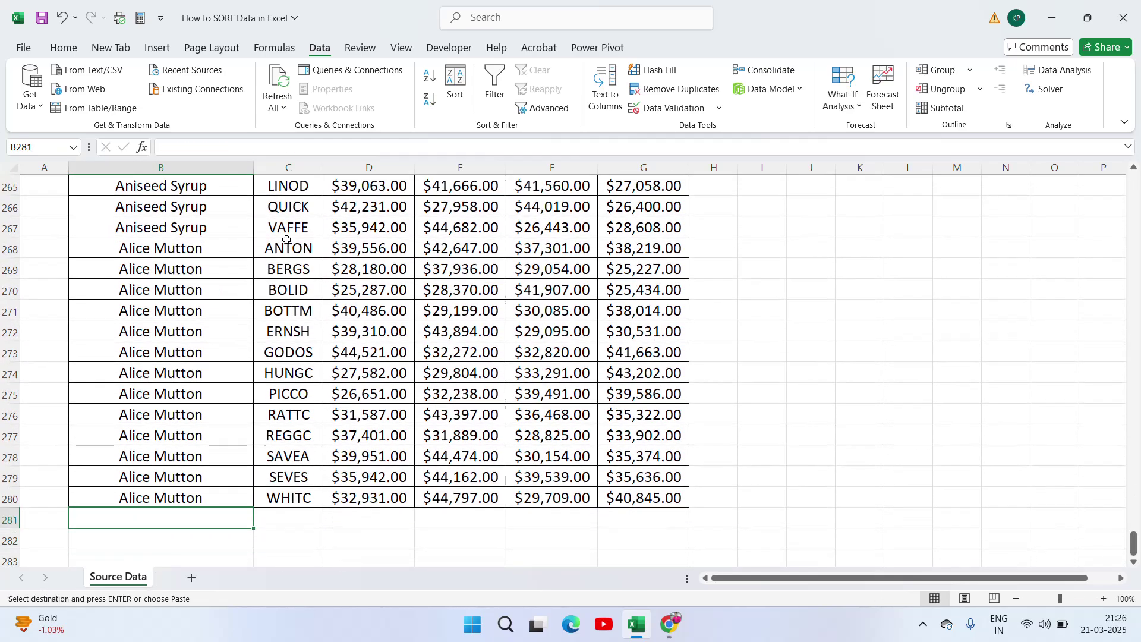
key("Up")
key("Up")
key("Right")
key("ctrl+Up")
key("Up")
key("Down")
key("Down")
key("Down")
key("Down")
key("Down")
key("Down")
key("Down")
key("Down")
key("Down")
key("Down")
key("Down")
key("Down")
key("Down")
key("Down")
key("Down")
key("Down")
key("Down")
key("Down")
key("Down")
key("Down")
key("Down")
key("Down")
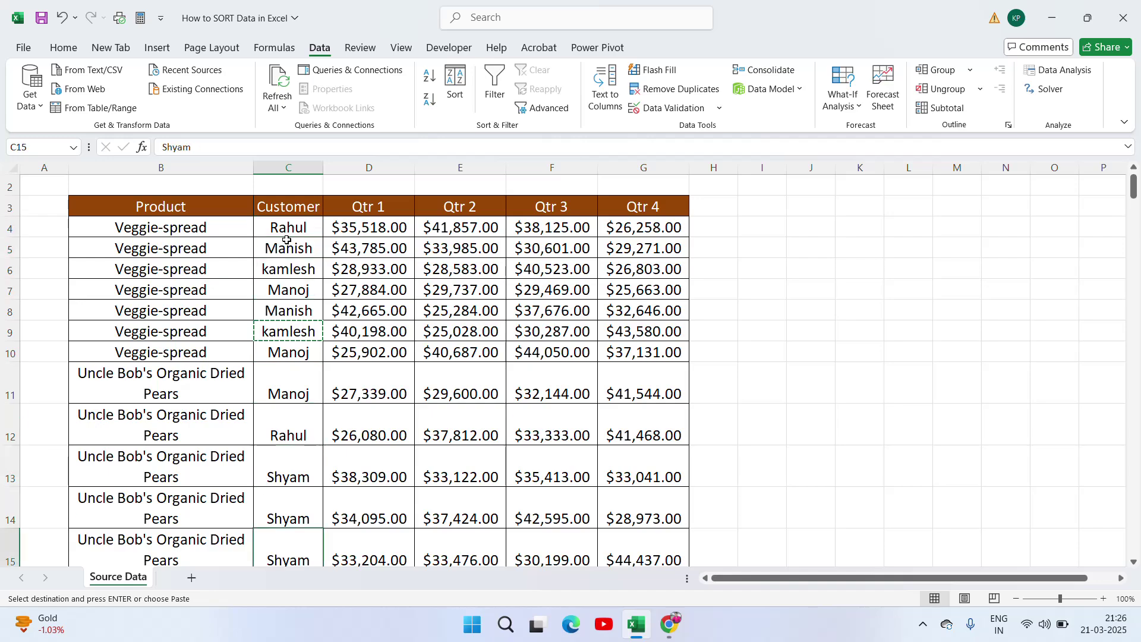
key("Down")
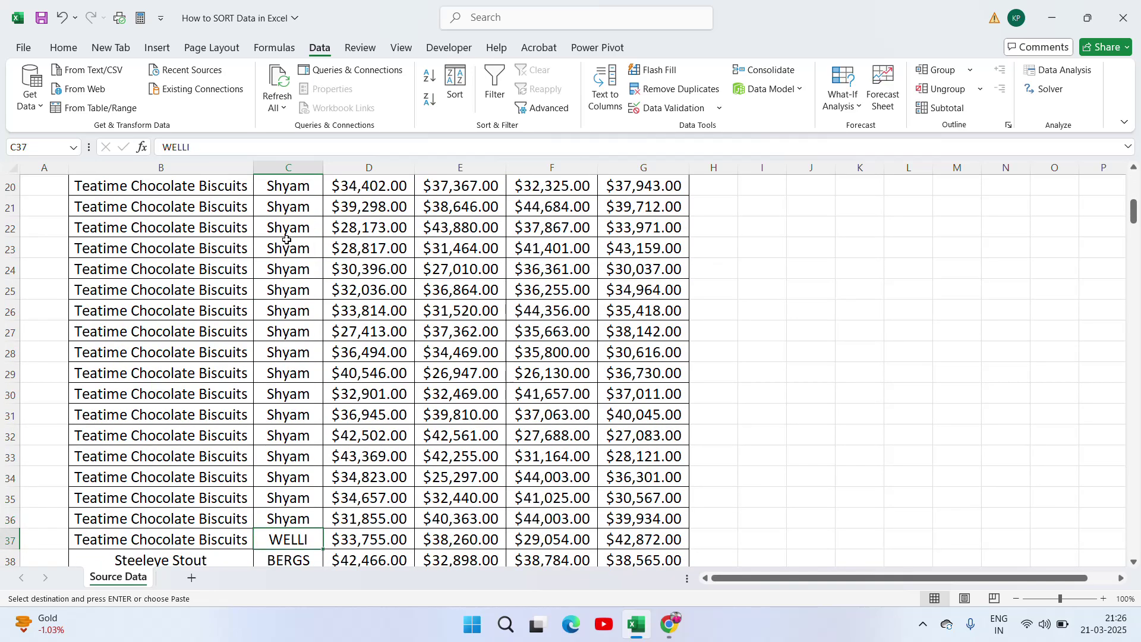
key("ctrl+shift+Down")
key("ctrl+BackSpace")
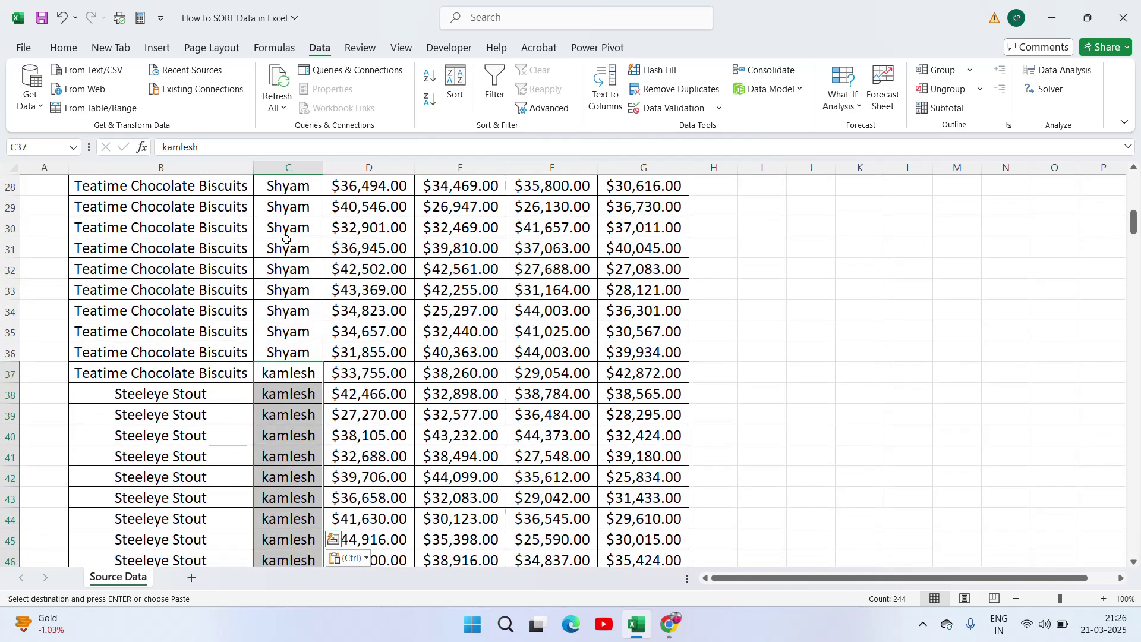
key("Escape")
Sort the whole table by Product in A to Z order, keeping Customer in A to Z order as the second level
key("ctrl+Home")
key("Down")
key("Down")
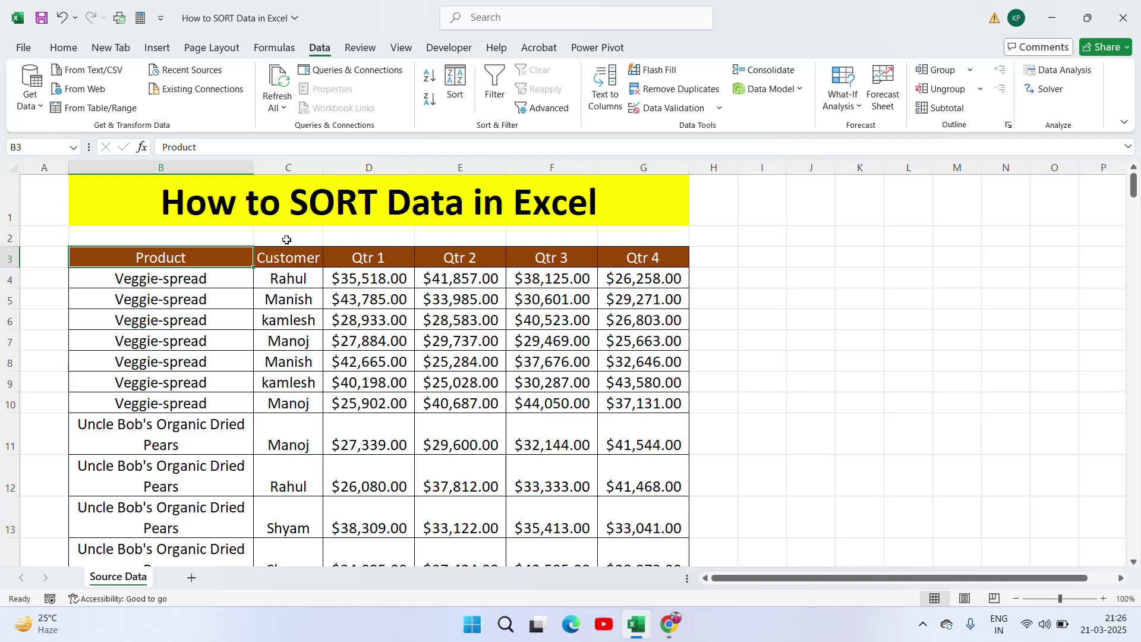
key("ctrl+shift+Right")
key("ctrl+shift+Down")
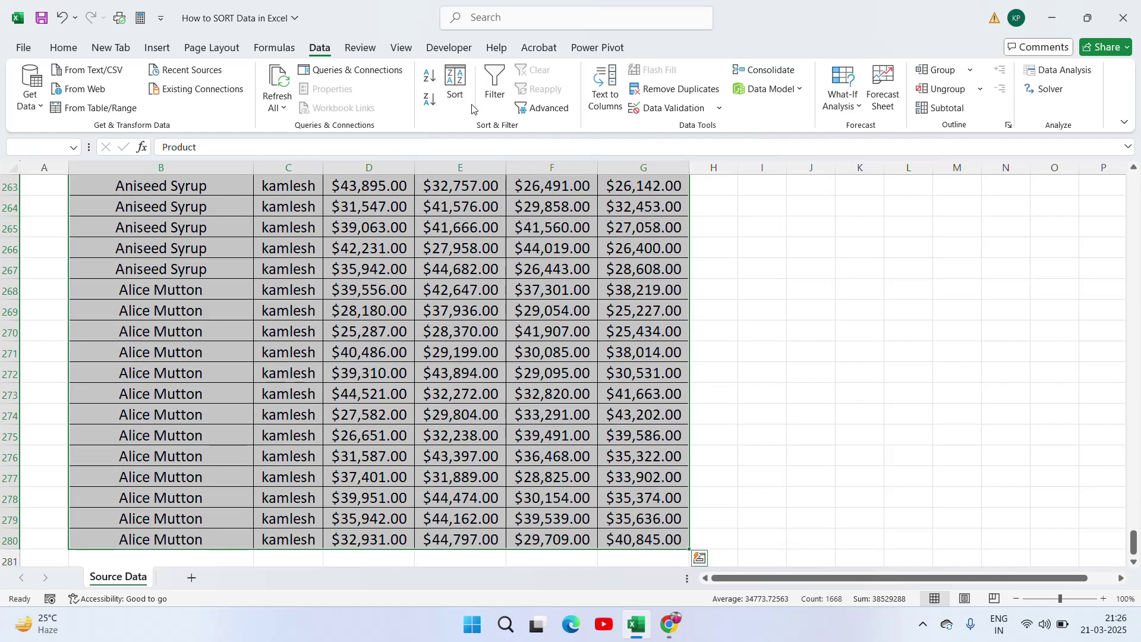
left_click_drag(1135, 544, 1134, 186)
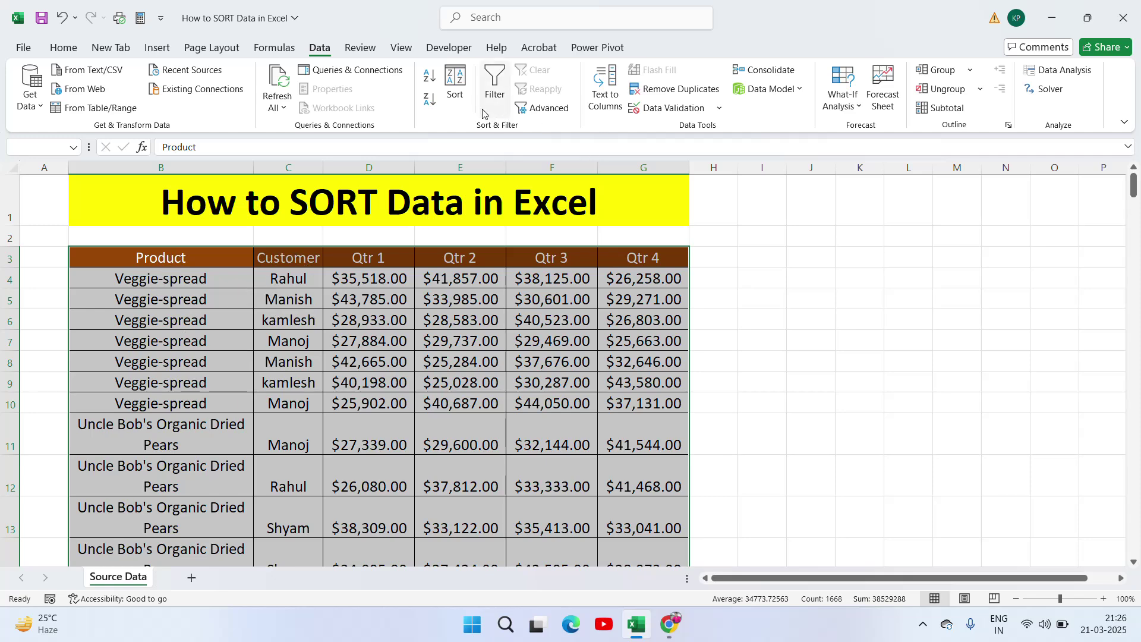
left_click(456, 87)
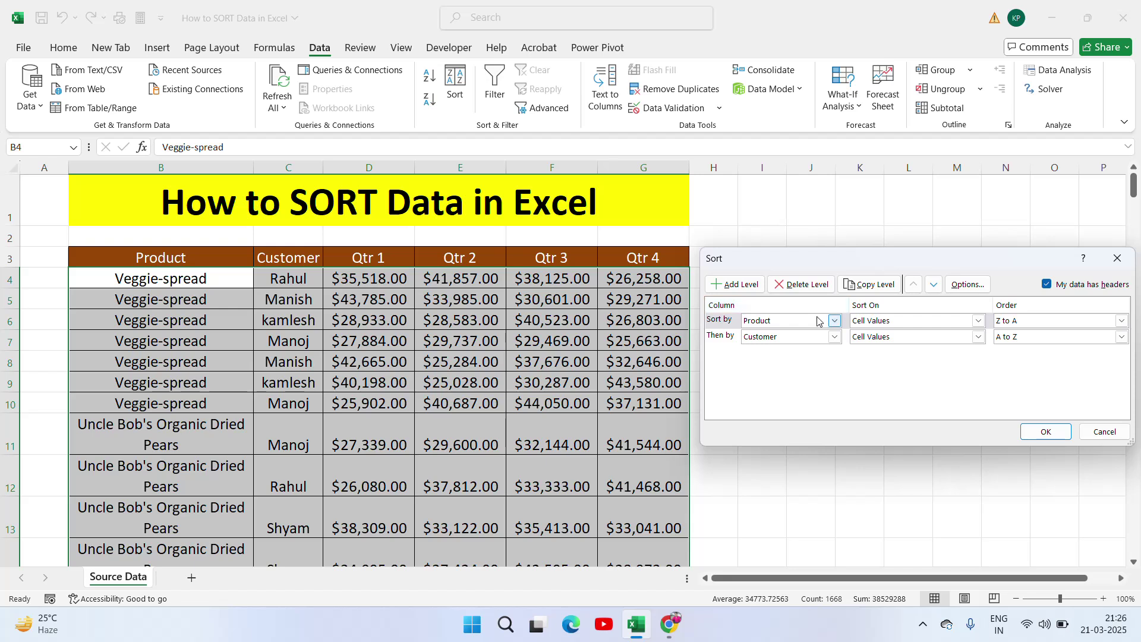
left_click(1122, 321)
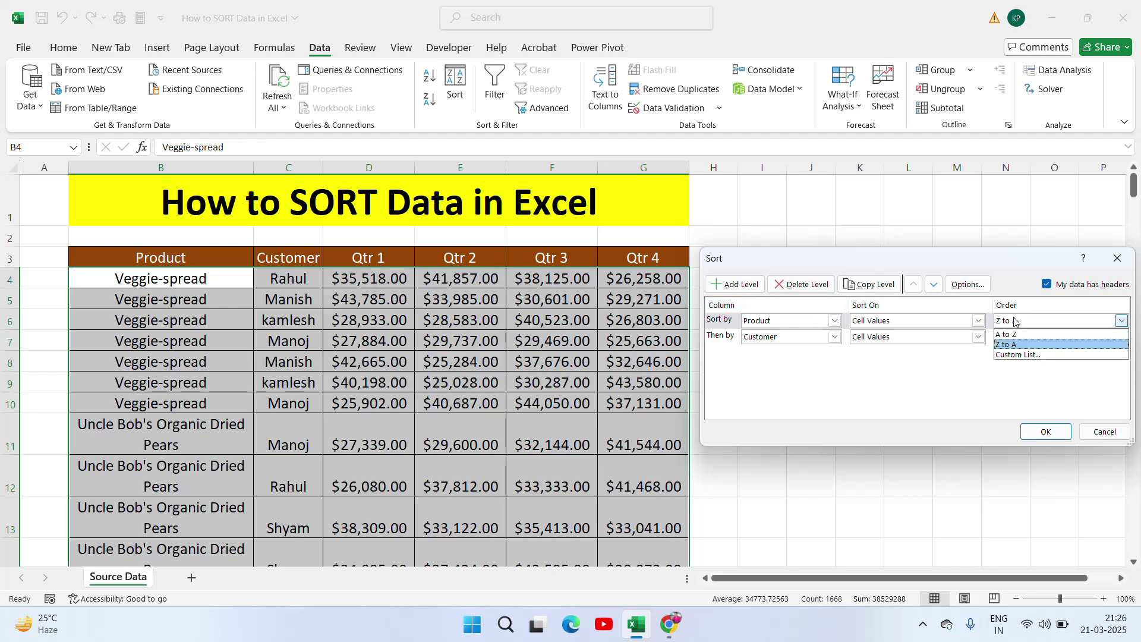
left_click(1014, 334)
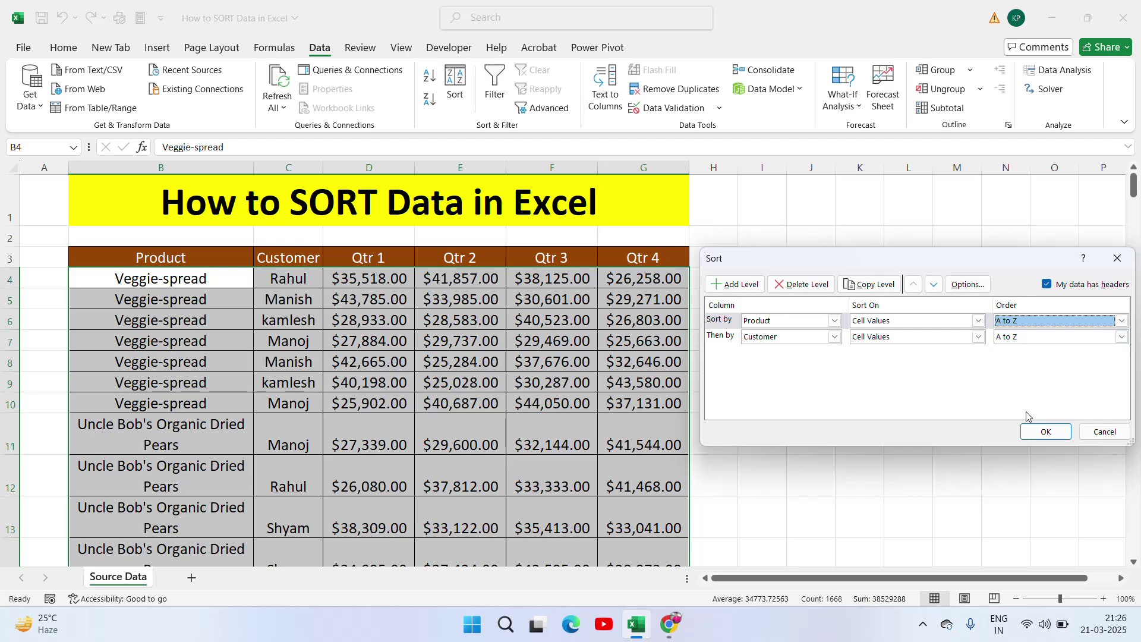
left_click(1044, 432)
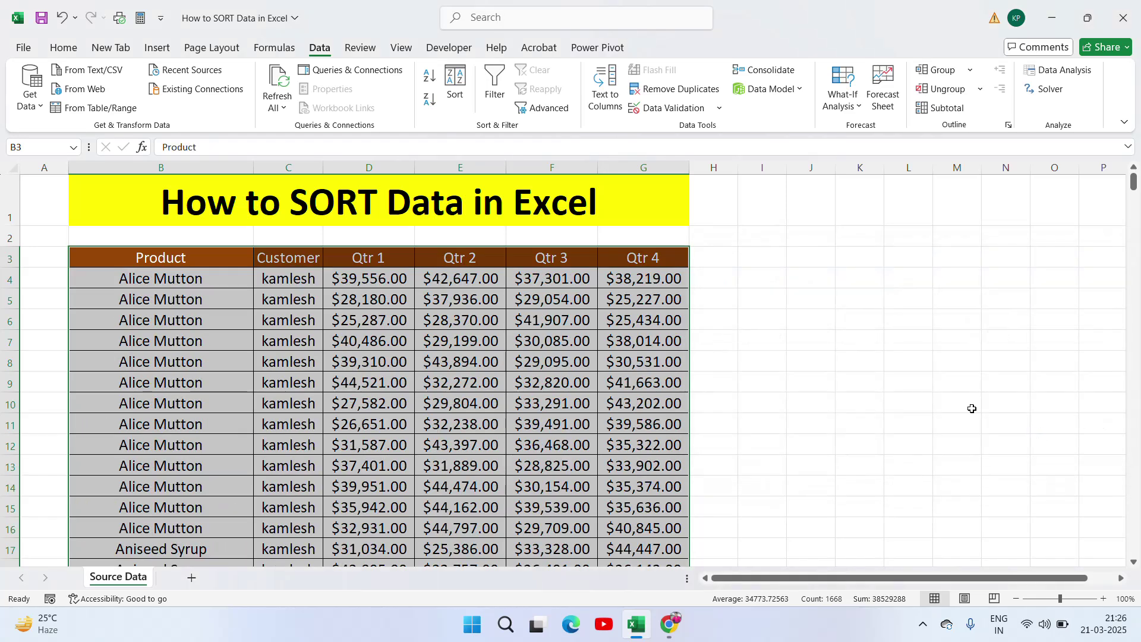
Examine the Customer column from its header to the last row in C280, checking the order of names within each product
key("Up")
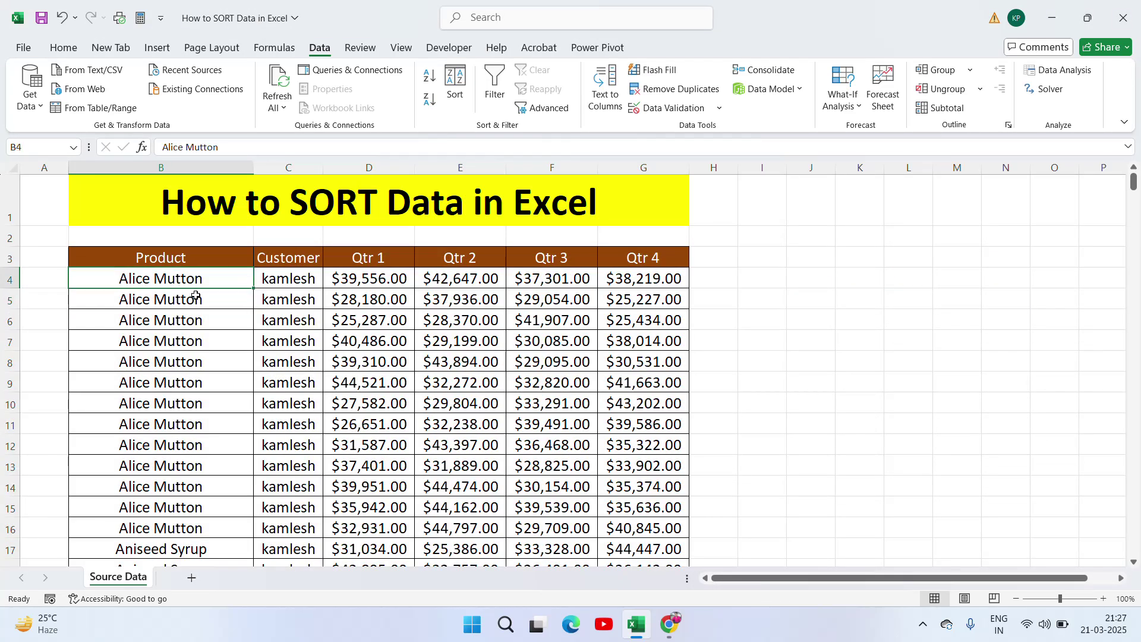
key("Right")
key("ctrl+Down")
key("Down")
key("Up")
key("Up")
key("Up")
key("ctrl+Up")
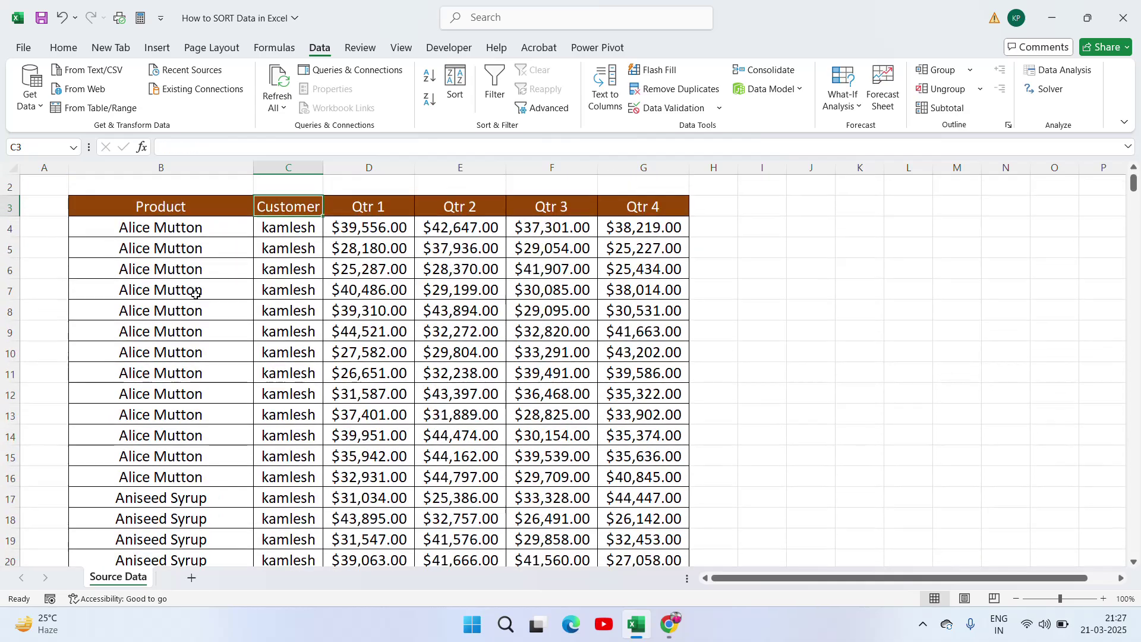
key("Down")
key("Down")
key("Down")
key("Down")
key("Down")
key("Down")
key("Down")
key("Down")
key("Down")
key("Down")
key("Down")
key("Down")
key("Down")
key("Down")
key("Down")
key("Down")
key("Down")
key("Down")
key("Down")
key("Down")
key("Down")
key("Down")
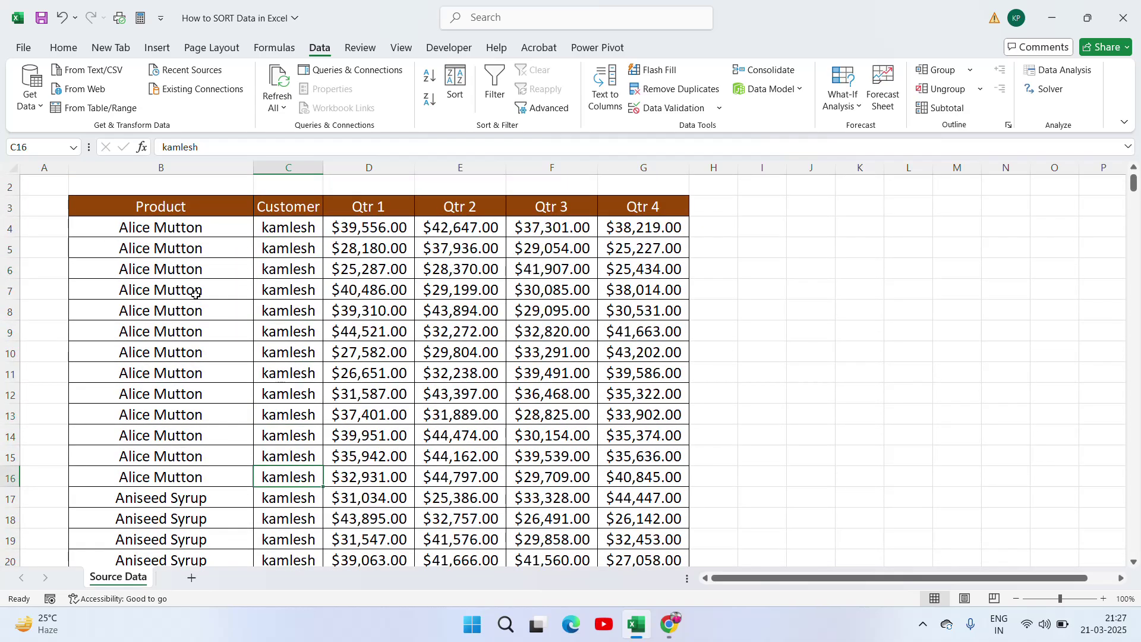
key("Down")
key("Down")
key("Down")
key("Down")
key("Down")
key("Down")
key("Down")
key("Down")
key("Down")
key("Down")
key("Down")
key("Down")
key("Down")
key("Down")
key("Down")
key("Down")
key("Down")
key("Down")
key("Down")
key("Down")
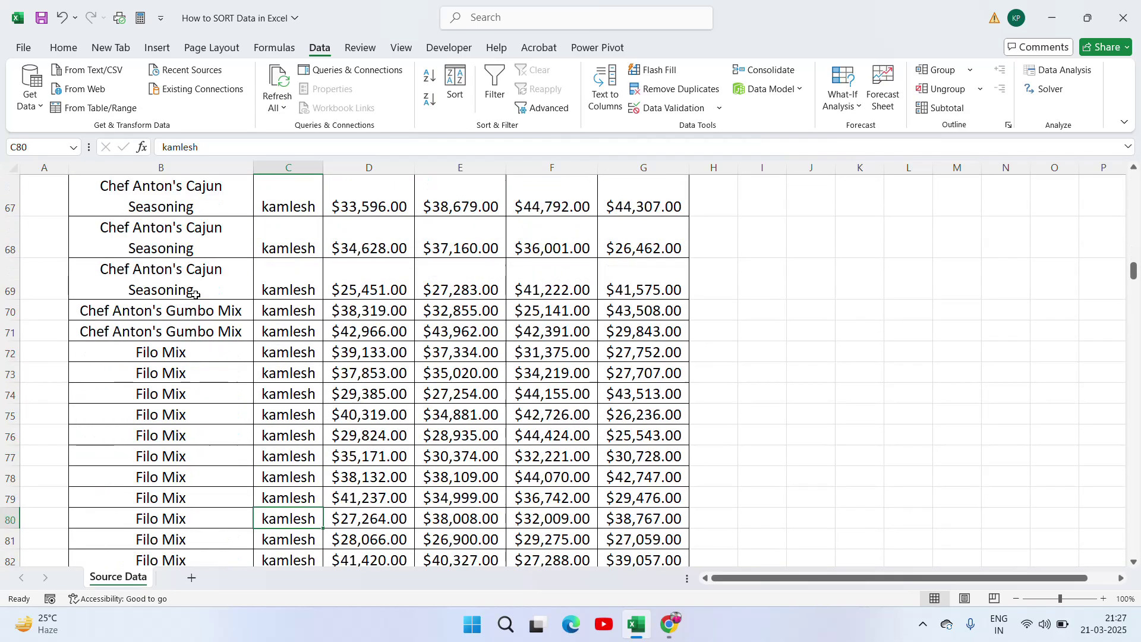
key("Down")
key("Down")
key("Down")
key("Down")
key("Down")
key("Down")
key("Down")
key("Down")
key("Down")
key("Down")
key("Down")
key("Down")
key("Down")
key("Down")
key("Down")
key("Down")
key("Down")
key("Down")
key("Down")
key("Down")
key("ctrl+Down")
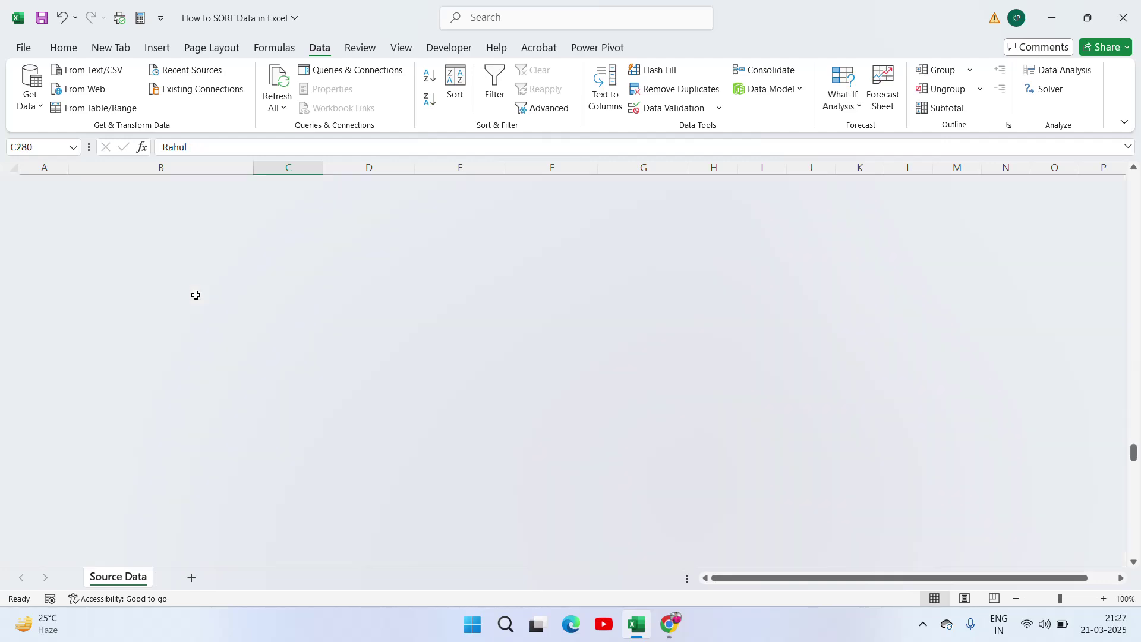
key("Down")
key("ctrl+Up")
key("ctrl+Up")
key("ctrl+Up")
key("Down")
key("Down")
key("Down")
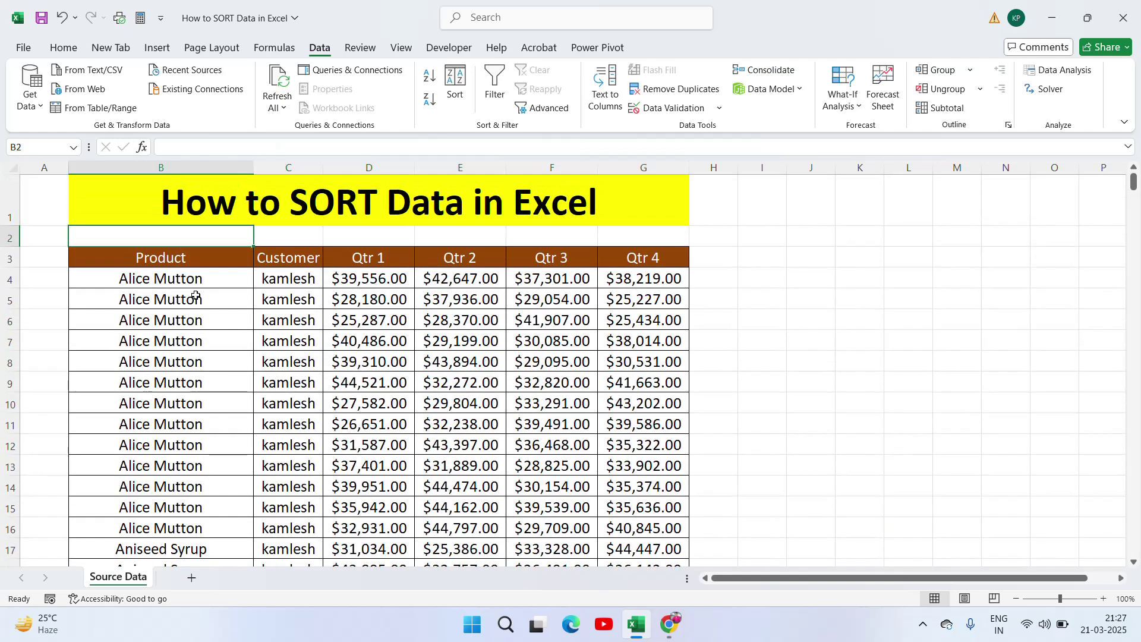
key("Right")
key("Left")
key("Right")
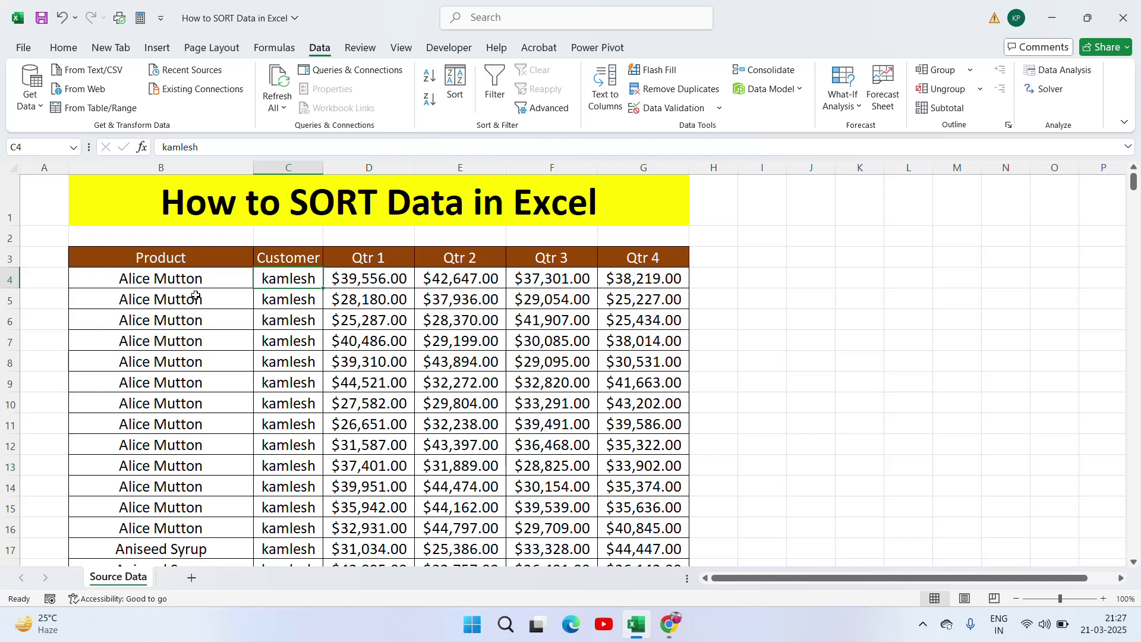
Review the Customer entries from C4 down to C136 against their product groups for repeated product and customer combinations
key("Down")
key("Down")
key("Down")
key("Down")
key("Down")
key("Down")
key("Down")
key("Down")
key("Down")
key("Down")
key("Down")
key("Down")
key("Down")
key("Down")
key("Down")
key("Down")
key("Down")
key("Down")
key("Down")
key("Down")
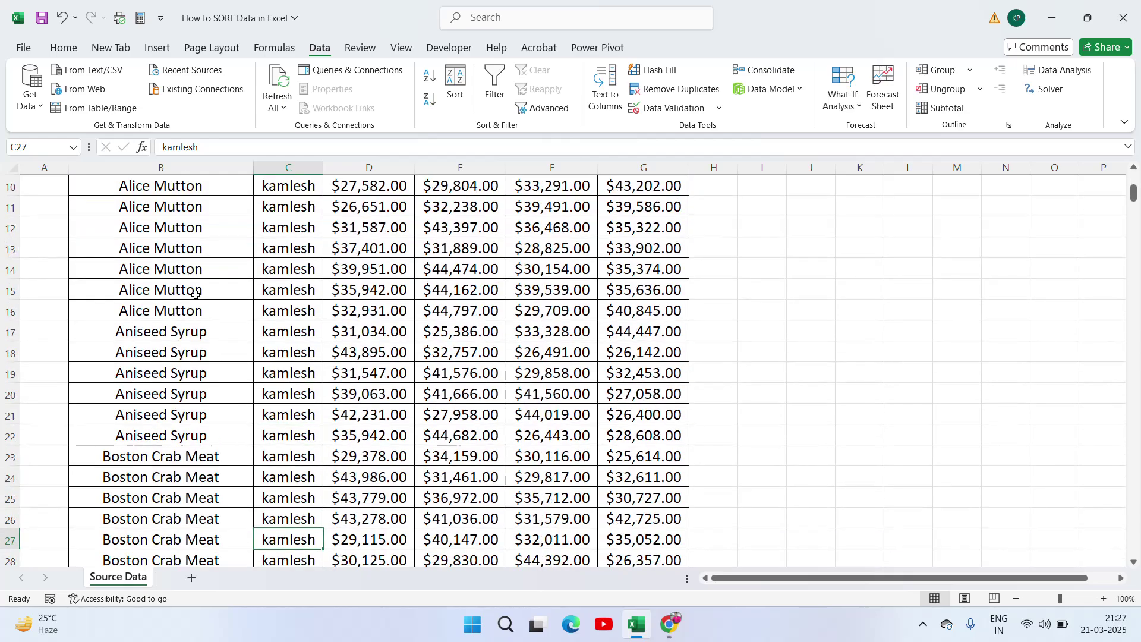
key("Down")
key("Down")
key("Down")
key("Down")
key("Down")
key("Down")
key("Down")
key("Down")
key("Down")
key("Down")
key("Down")
key("Down")
key("Down")
key("Down")
key("Down")
key("Down")
key("Down")
key("Down")
key("Down")
key("Down")
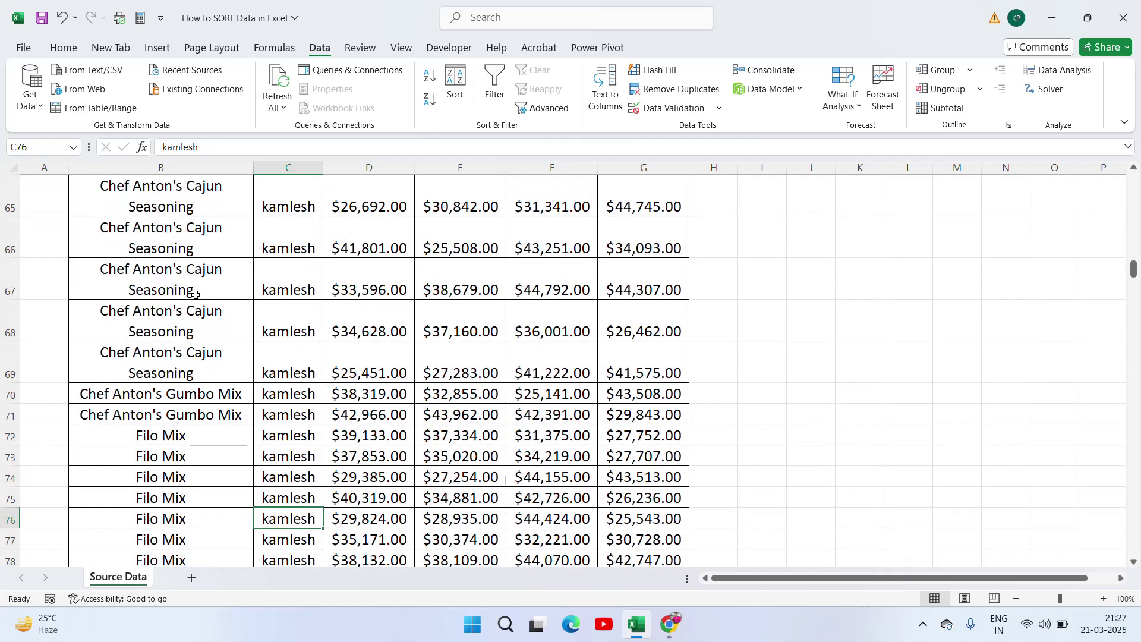
key("Down")
key("Down")
key("Down")
key("Down")
key("Down")
key("Down")
key("Down")
key("Down")
key("Down")
key("Down")
key("Down")
key("Down")
key("Down")
key("Down")
key("Down")
key("Down")
key("Down")
key("Down")
key("Down")
key("Down")
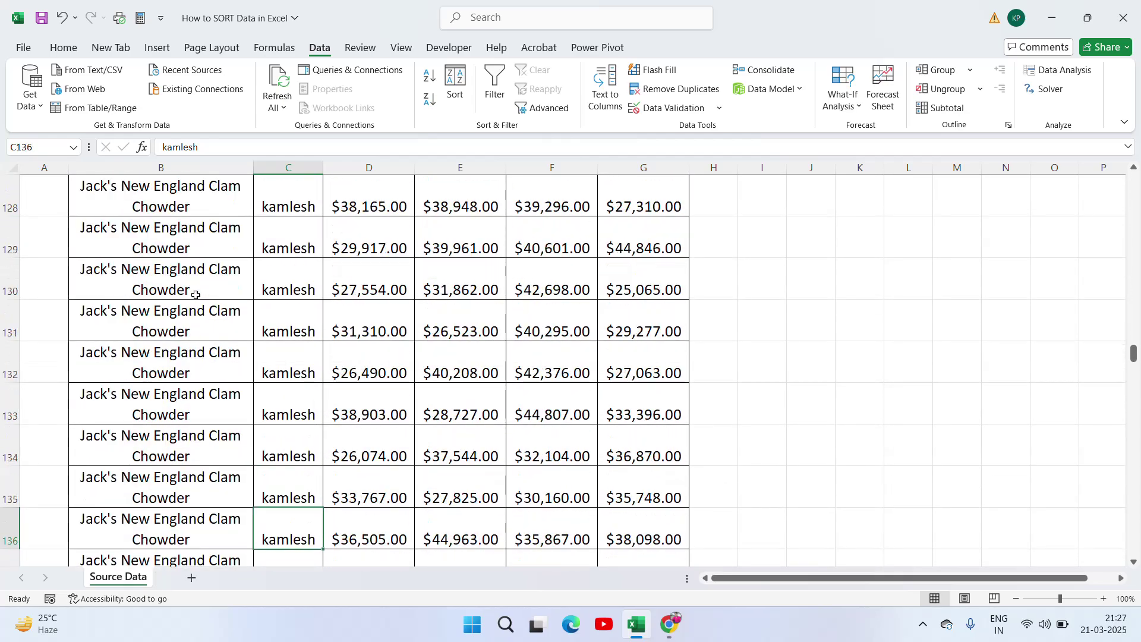
For the whole table, add Qtr 1 as a third sort level below Product and Customer, ordered Largest to Smallest
key("ctrl+Up")
key("Left")
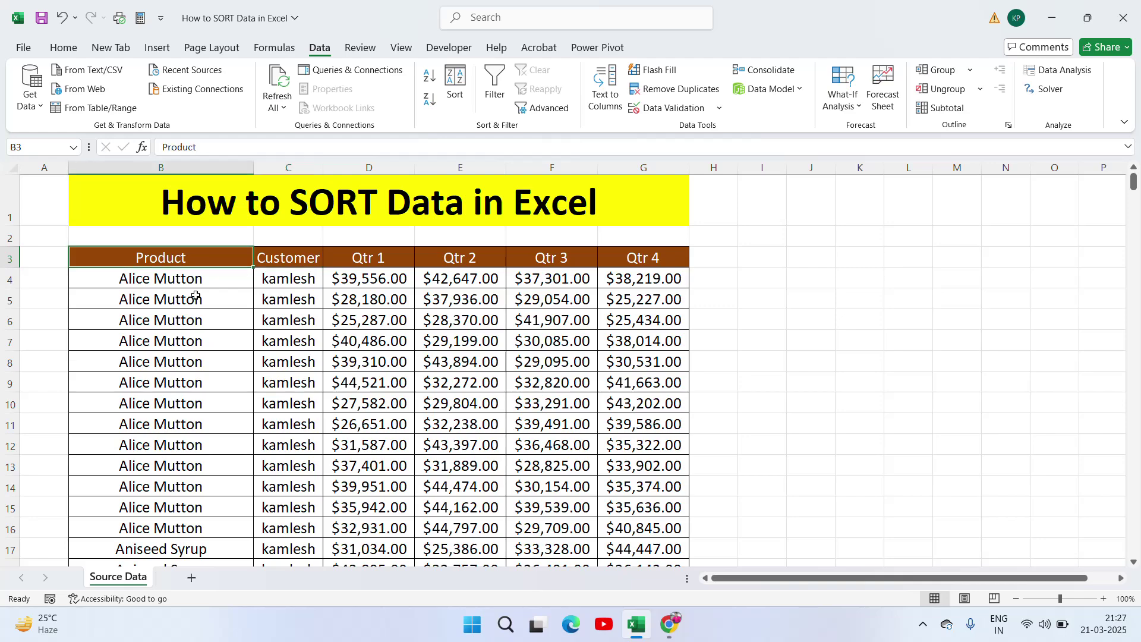
key("ctrl+shift+Right")
key("ctrl+shift+Down")
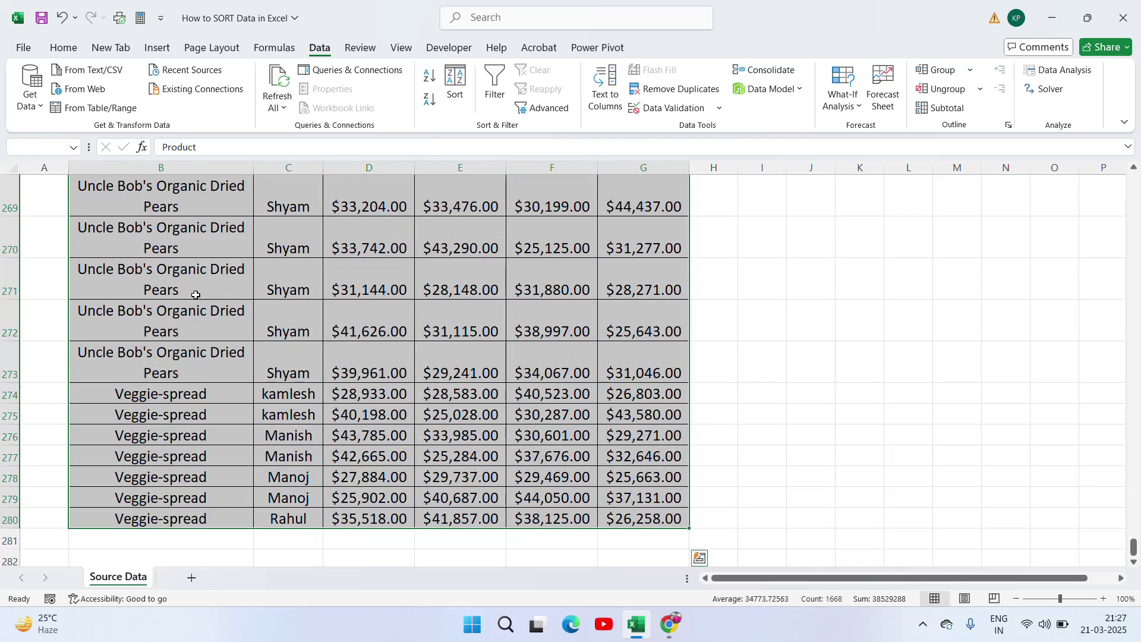
left_click_drag(1134, 546, 1134, 157)
left_click(454, 83)
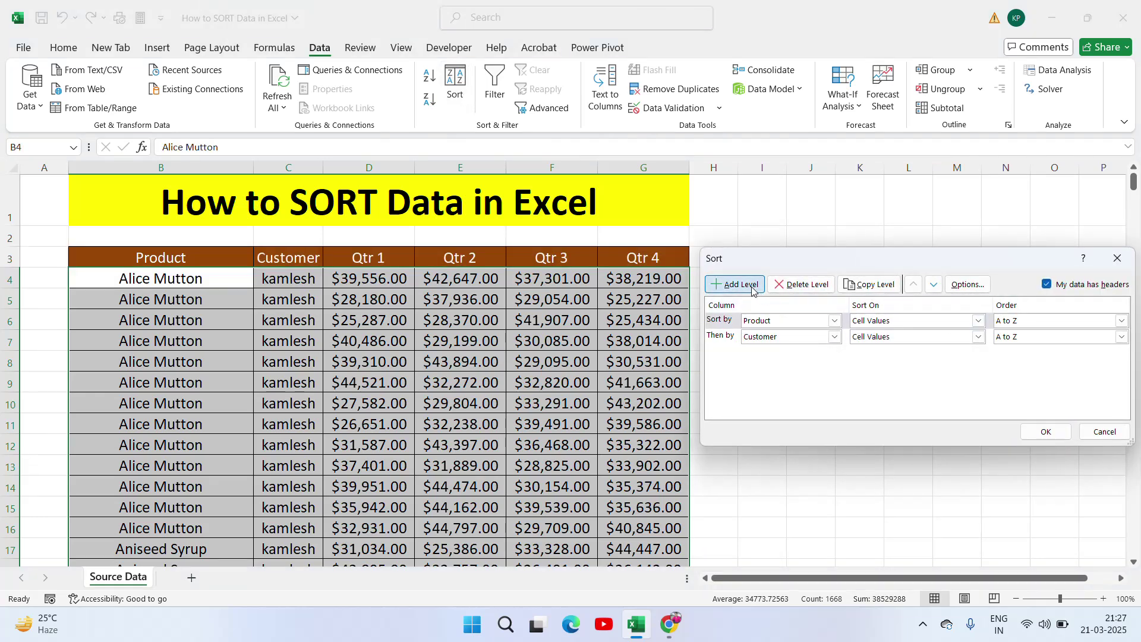
left_click(752, 290)
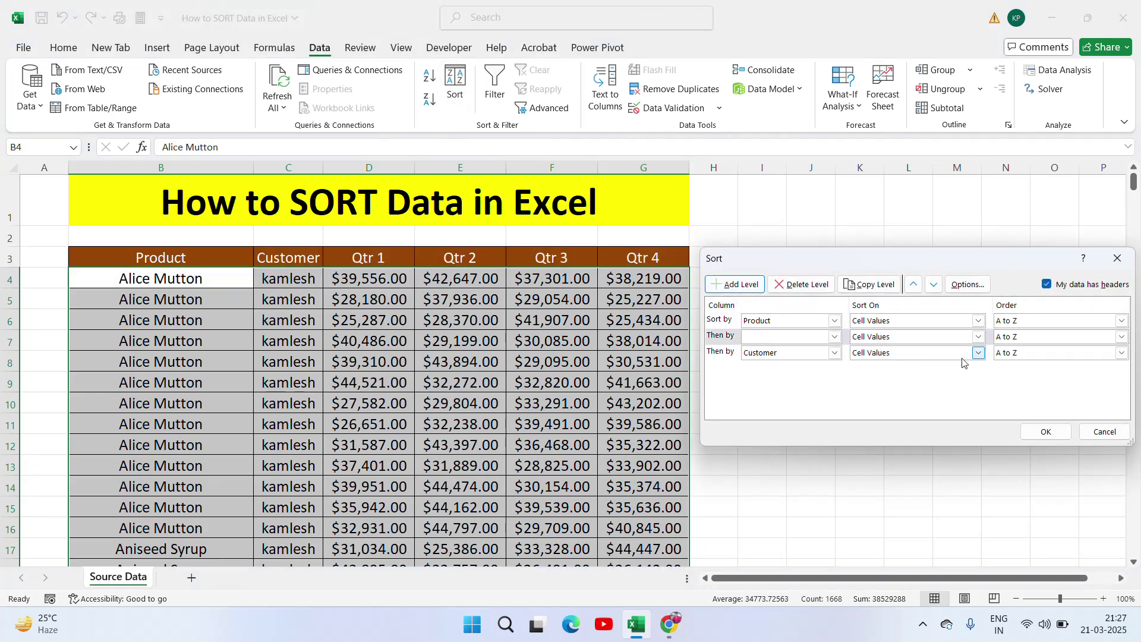
left_click(798, 285)
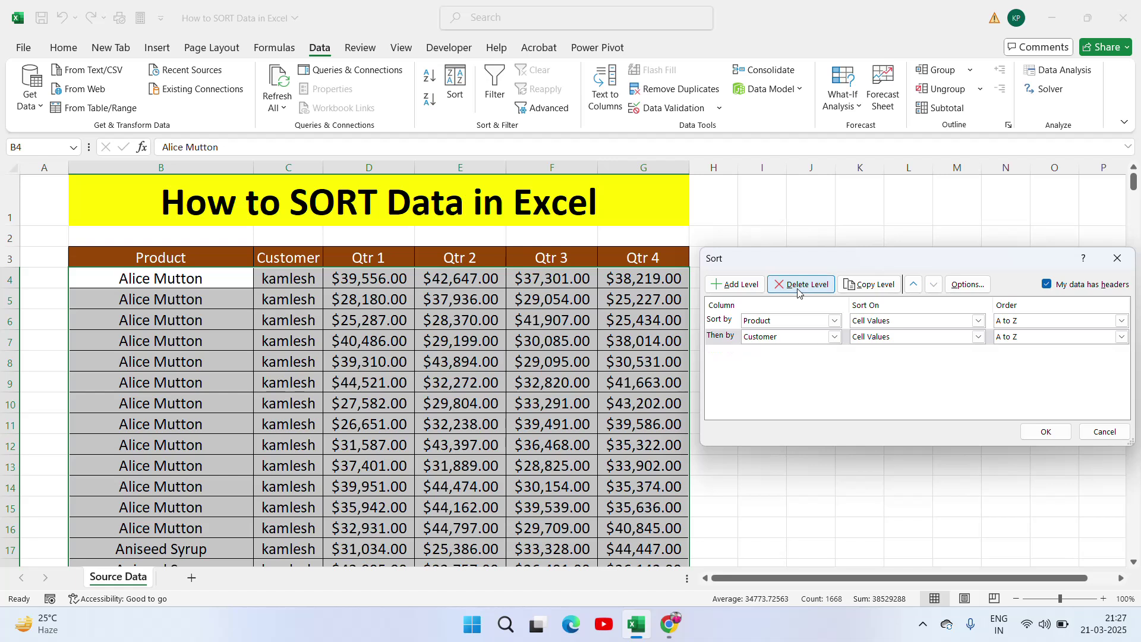
left_click(746, 285)
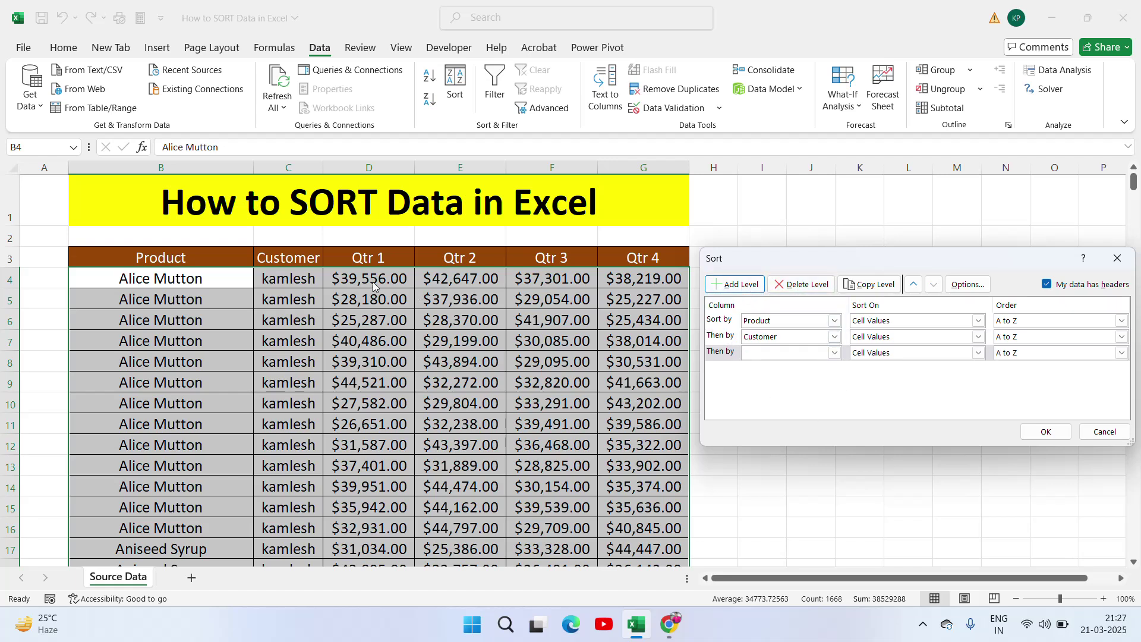
left_click(836, 353)
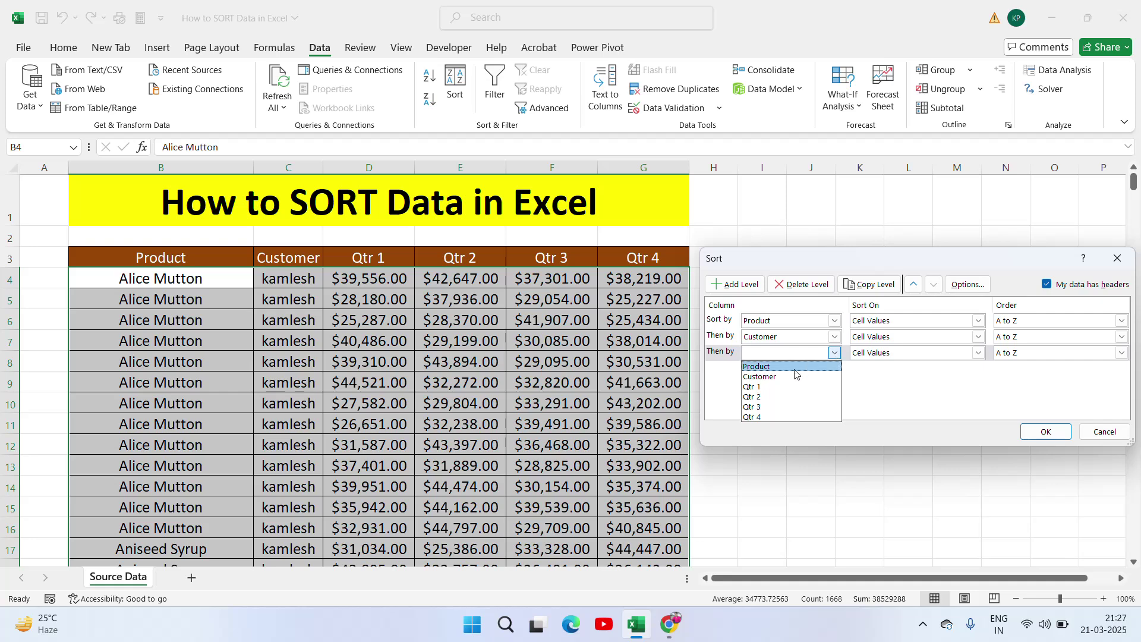
left_click(770, 386)
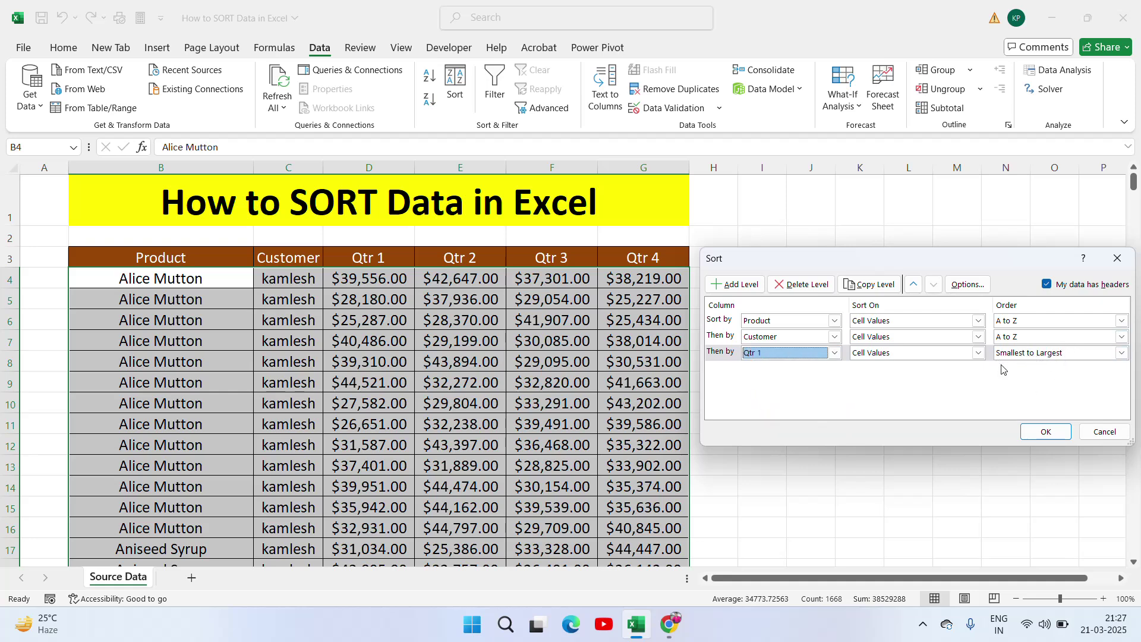
left_click(1053, 356)
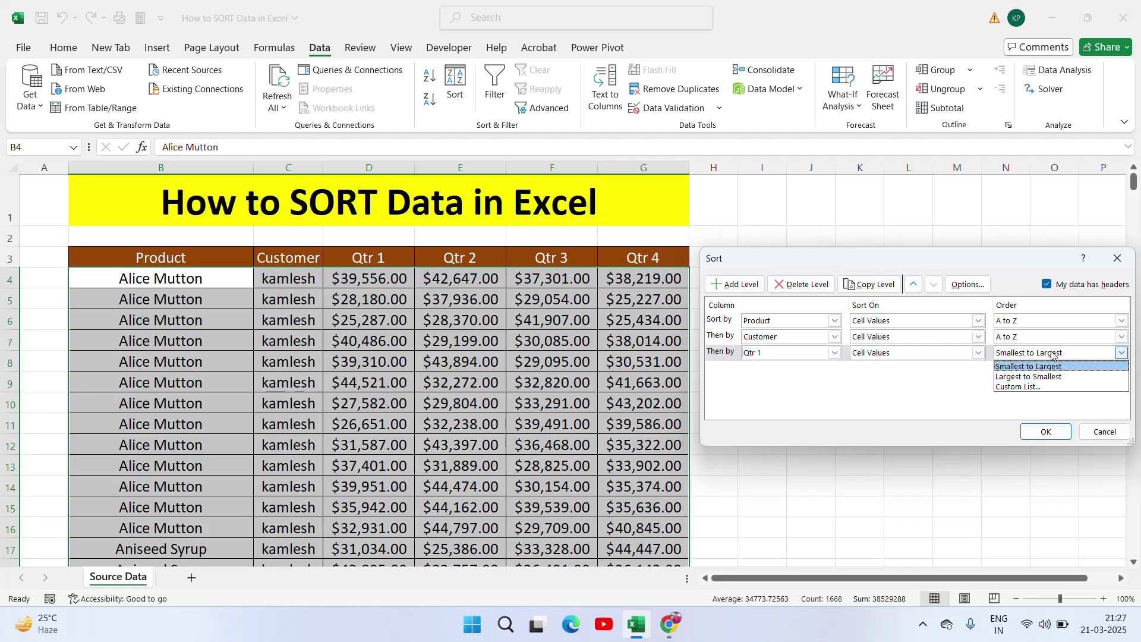
left_click(1016, 377)
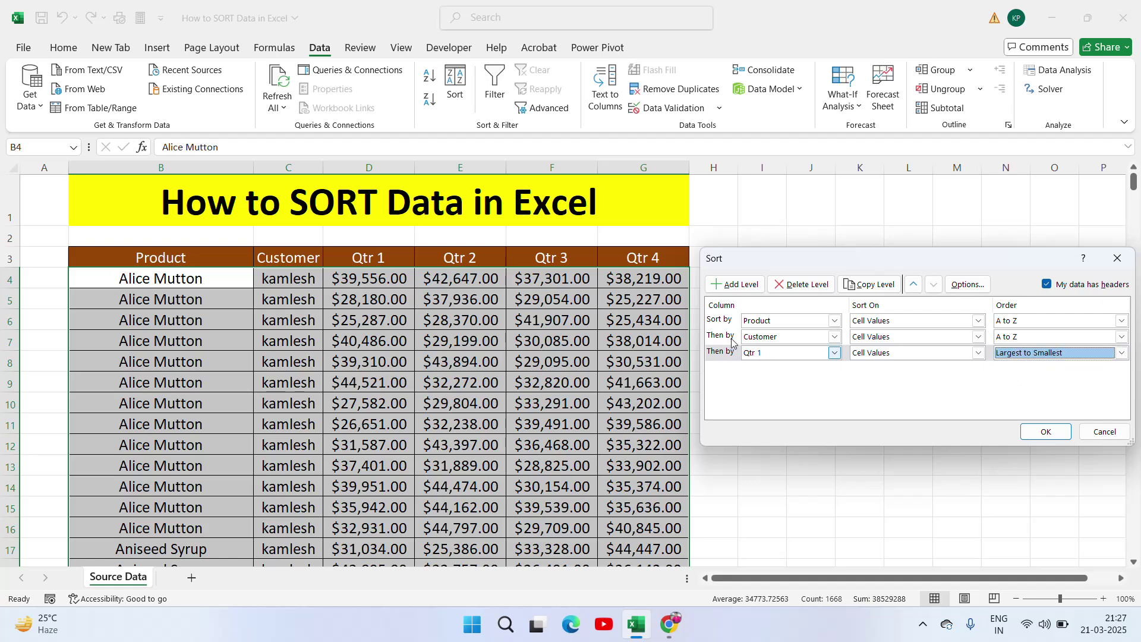
Add Qtr 2 as a fourth sort level ordered Largest to Smallest and apply the multi-level sort
left_click(737, 285)
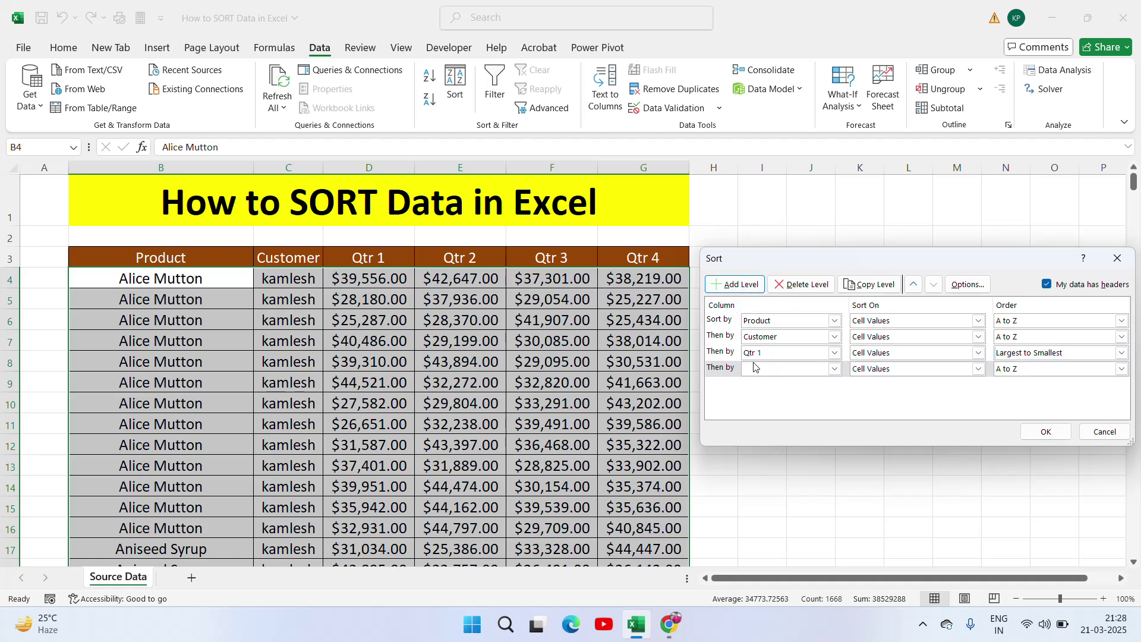
left_click(792, 369)
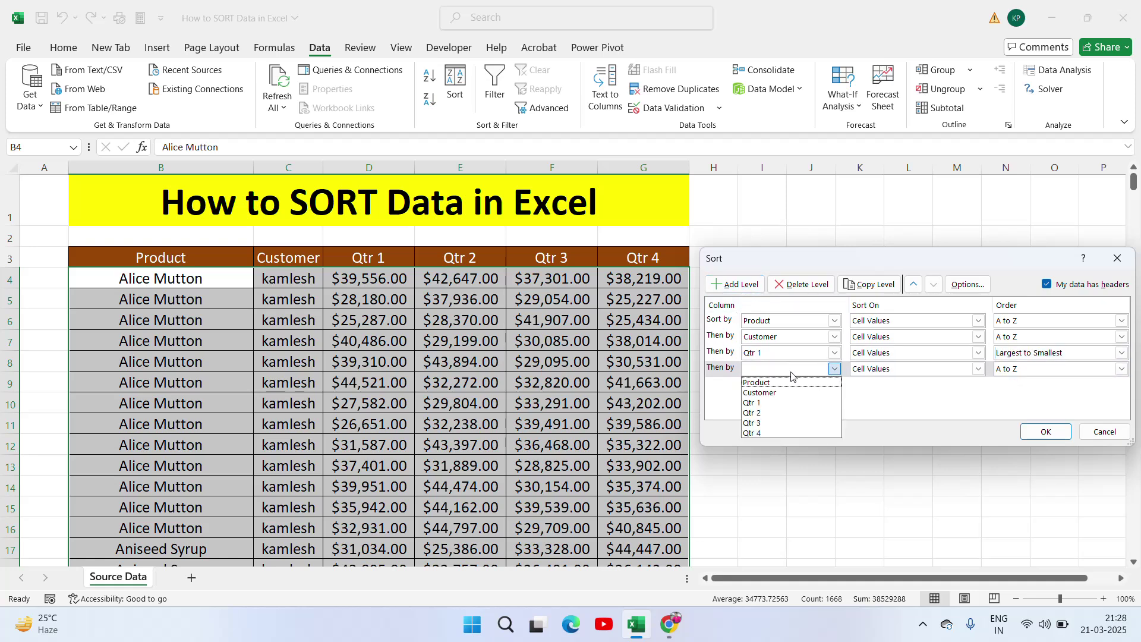
left_click(760, 416)
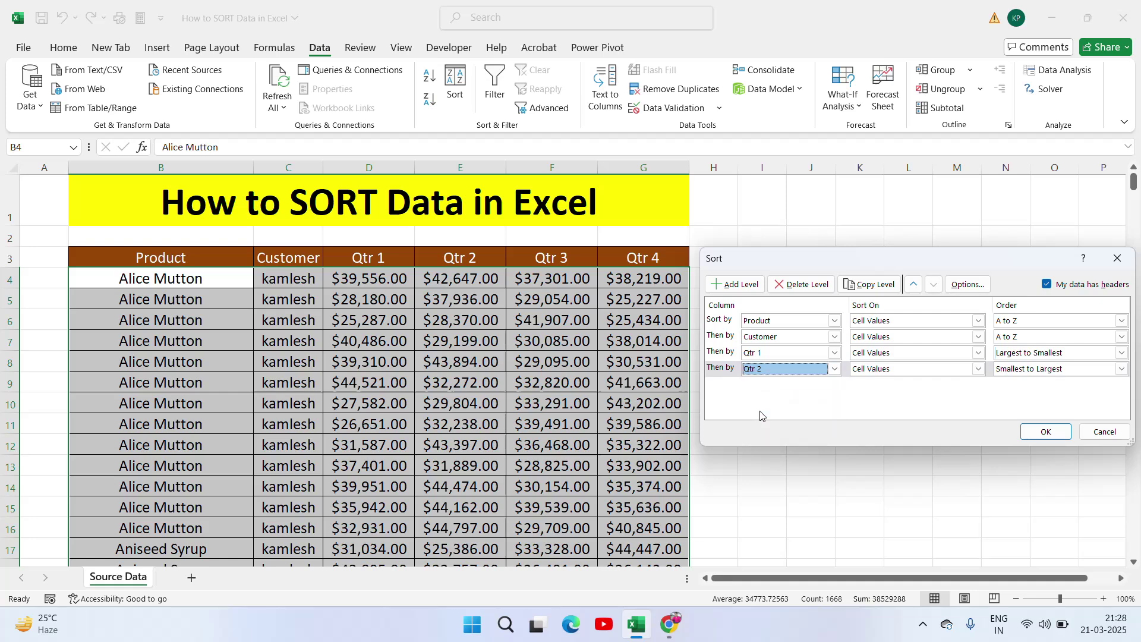
left_click(1014, 370)
left_click(1017, 393)
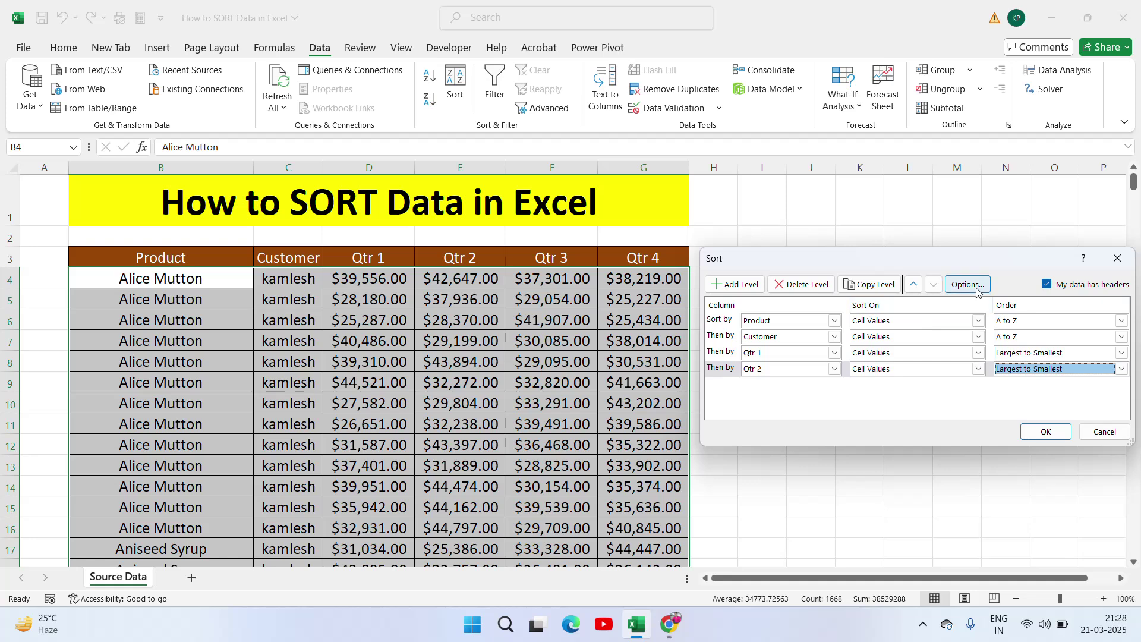
left_click(1047, 433)
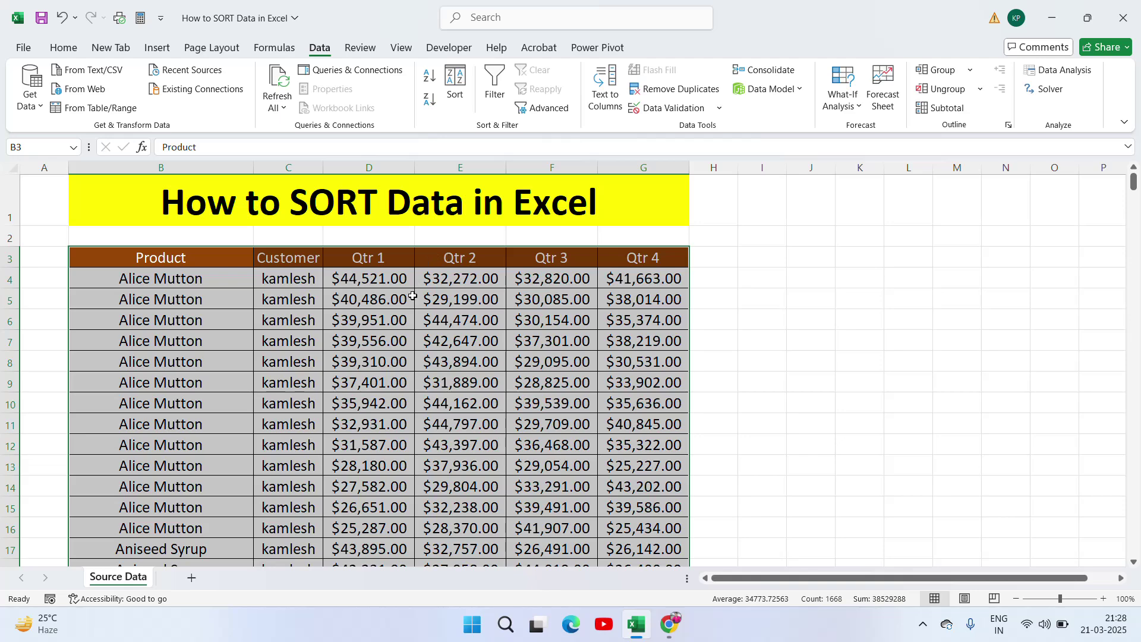
Examine the sorted rows down the Qtr 2 column from E8, checking the order within each product and customer
left_click(463, 368)
key("Down")
key("Down")
key("Down")
key("Down")
key("Down")
key("Down")
key("Down")
key("Down")
key("Down")
key("Down")
key("Down")
key("Down")
key("Down")
key("Down")
key("Down")
key("Down")
key("Down")
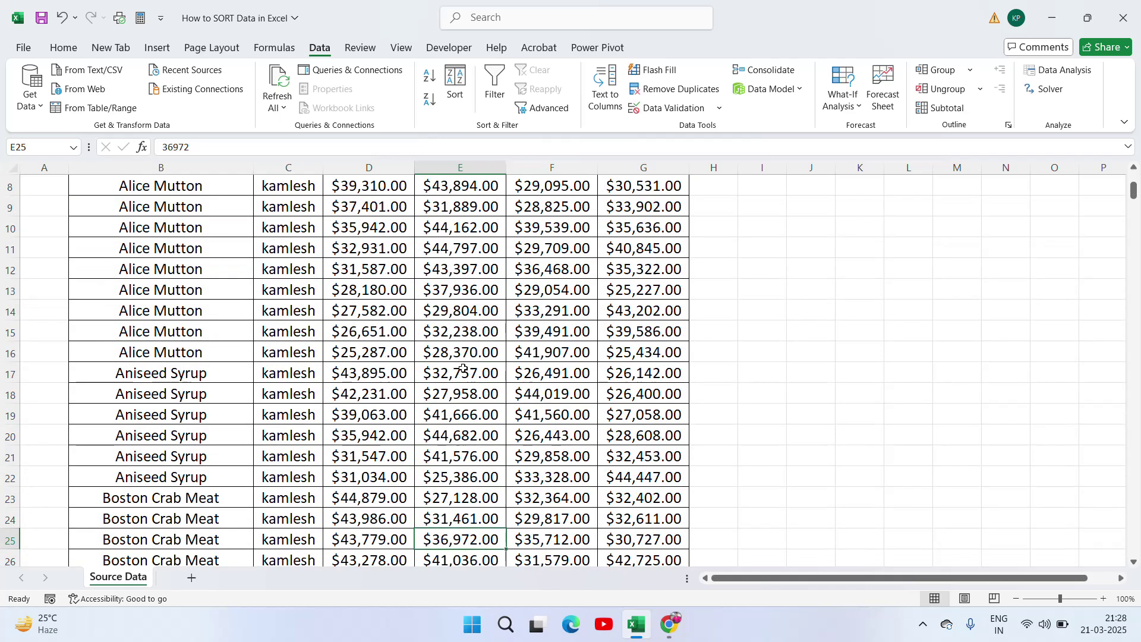
key("Down")
key("Down")
key("Down")
key("Down")
key("Down")
key("Down")
key("Down")
key("Down")
key("Down")
key("Down")
key("Down")
key("Down")
key("Down")
key("Down")
key("Down")
key("Down")
key("Down")
key("Down")
key("Down")
key("Down")
key("ctrl+Up")
key("ctrl+Up")
key("ctrl+Down")
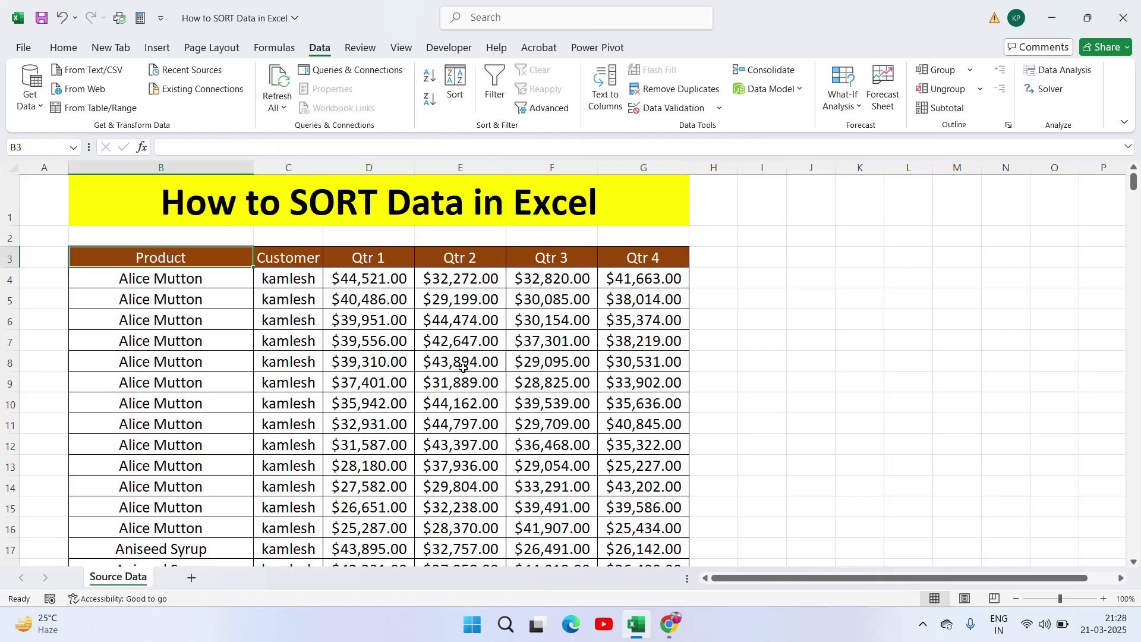
For the whole table B3:G280, delete the Product and Customer levels from the multi-level sort
key("Right")
key("Left")
key("ctrl+shift+Right")
key("ctrl+shift+Down")
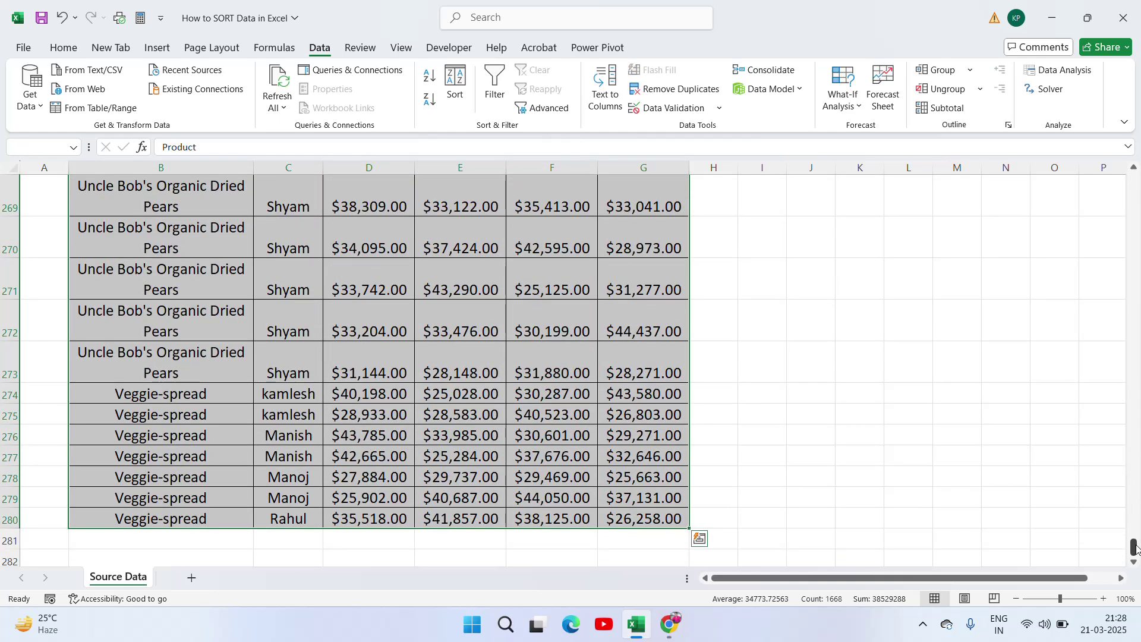
left_click_drag(1133, 548, 1136, 154)
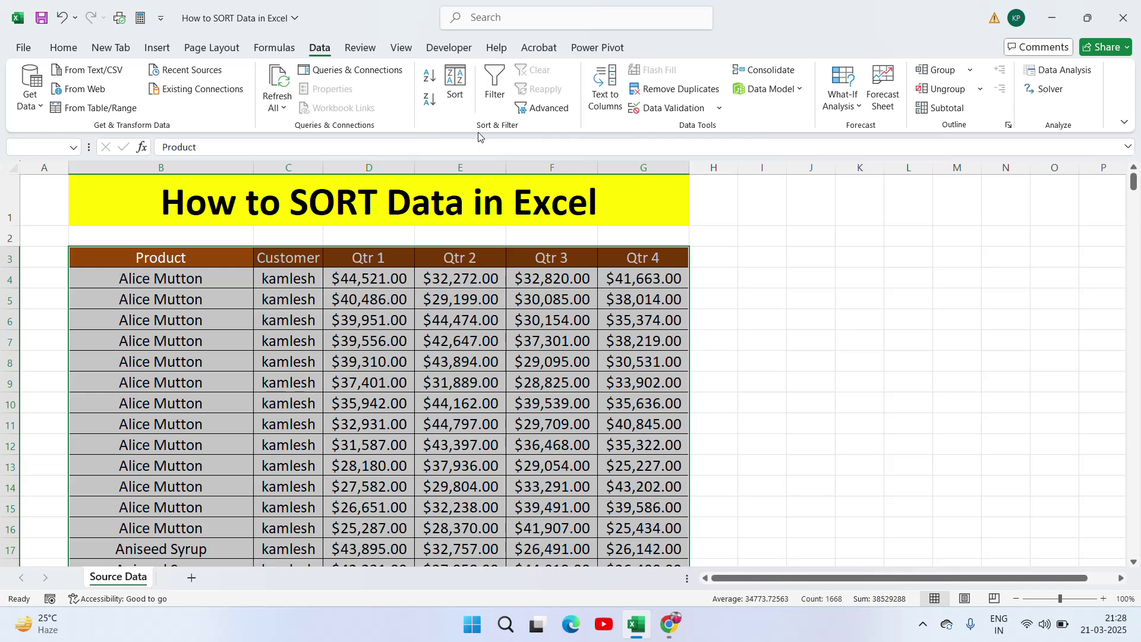
left_click(455, 86)
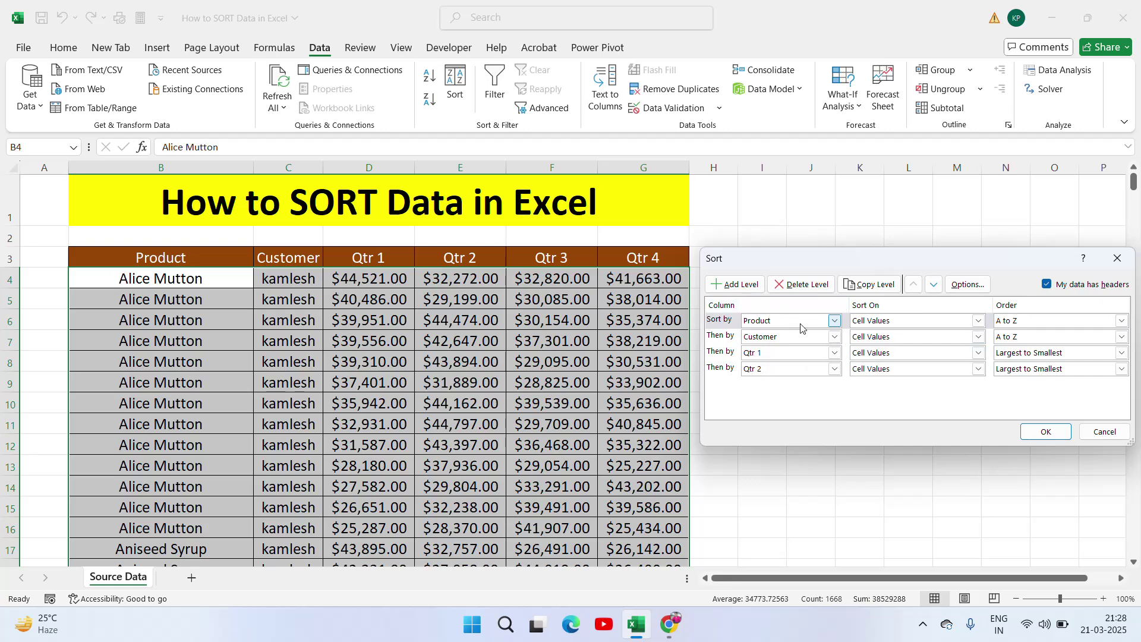
left_click(808, 288)
left_click(809, 289)
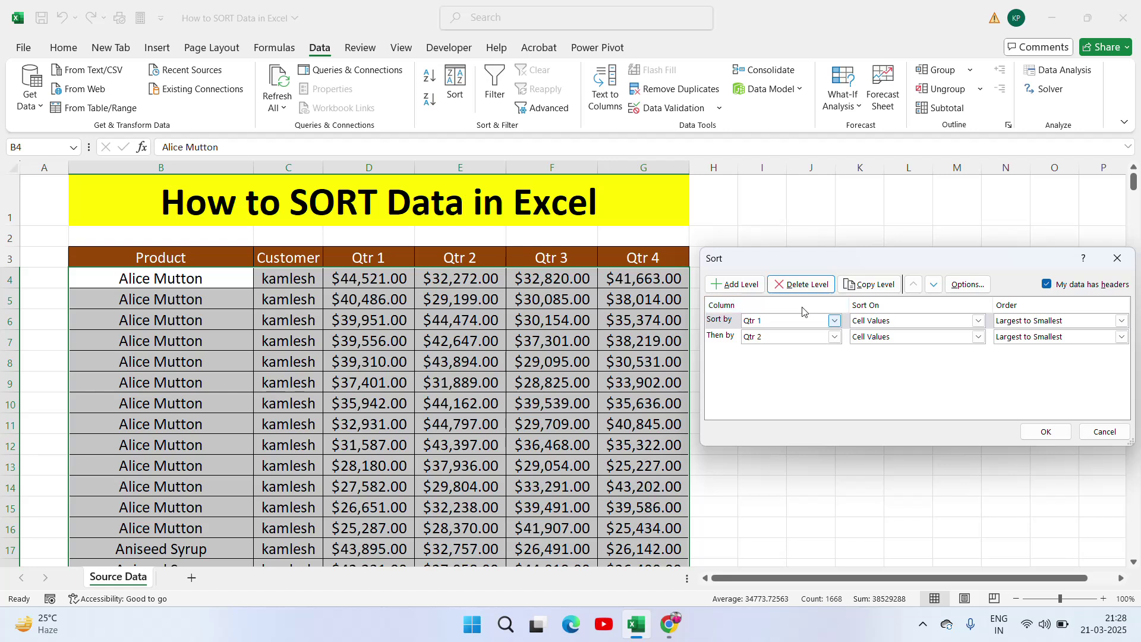
Set the Qtr 1 level to sort on Cell Color, with No Cell Color On Top
left_click(978, 321)
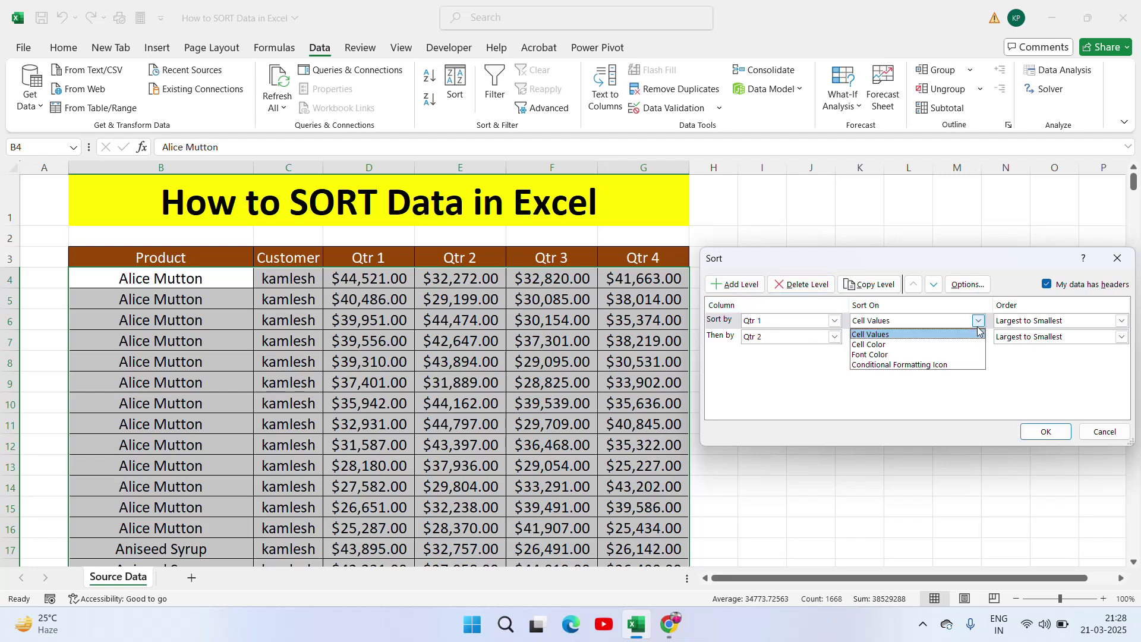
left_click(865, 348)
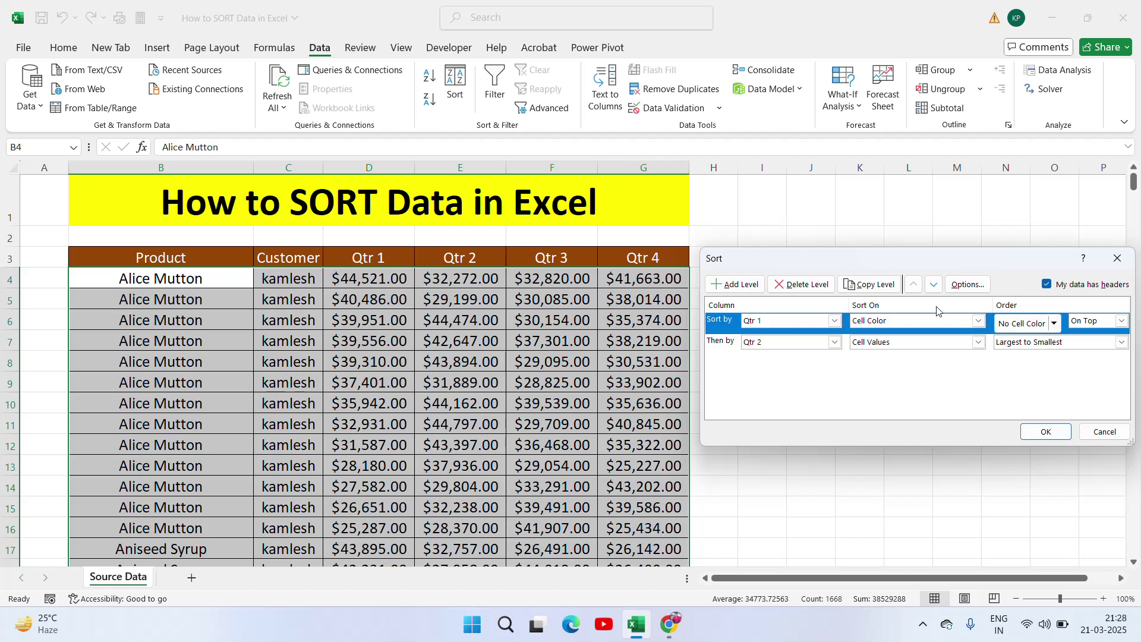
left_click(1056, 325)
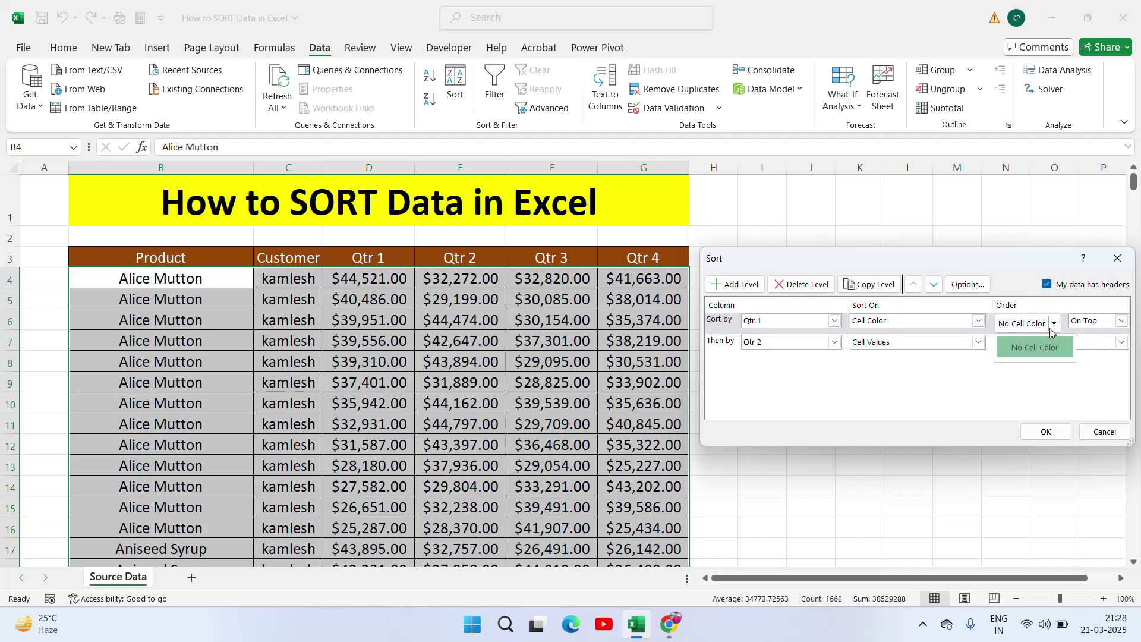
left_click(1037, 349)
left_click(1122, 321)
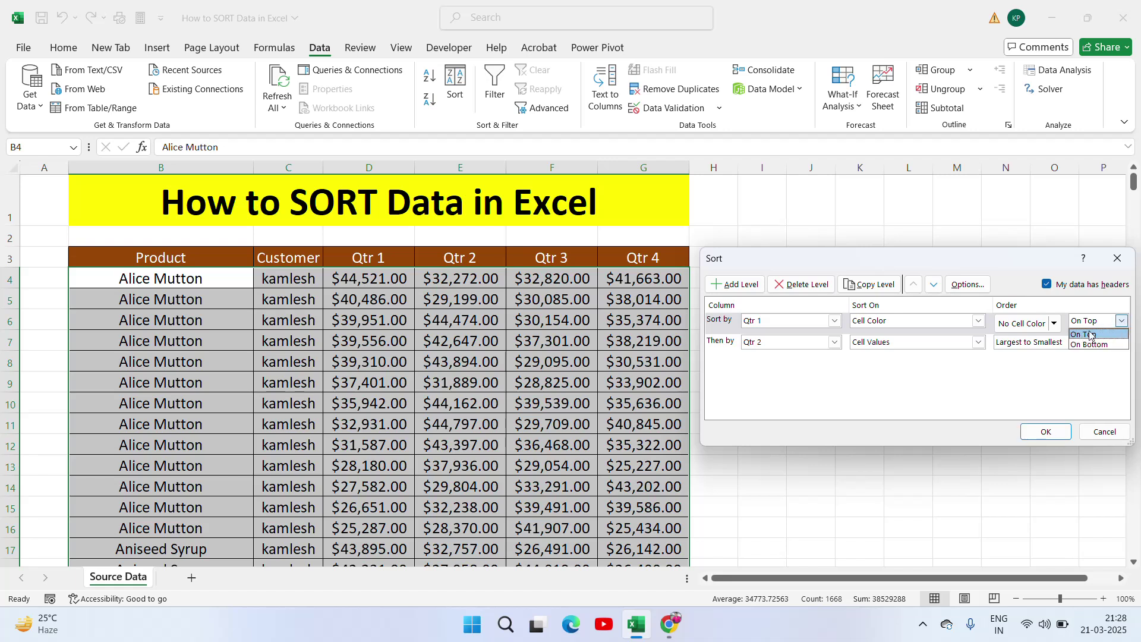
left_click(973, 382)
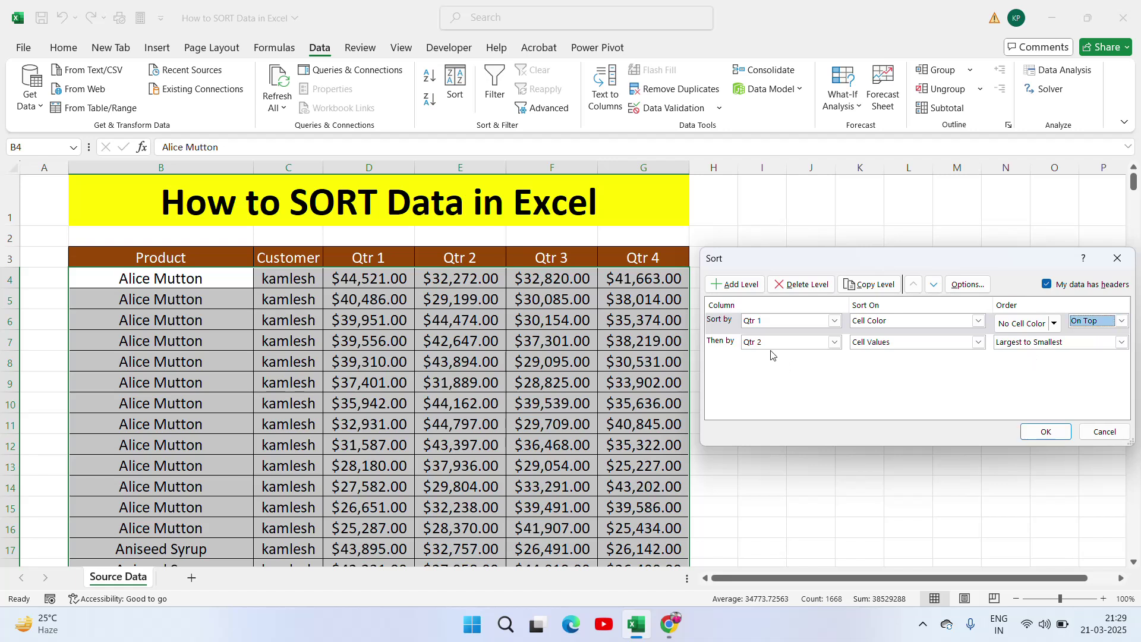
Set the Qtr 2 level to sort on Cell Color with No Cell Color On Top, and apply the sort
left_click(921, 344)
left_click(874, 367)
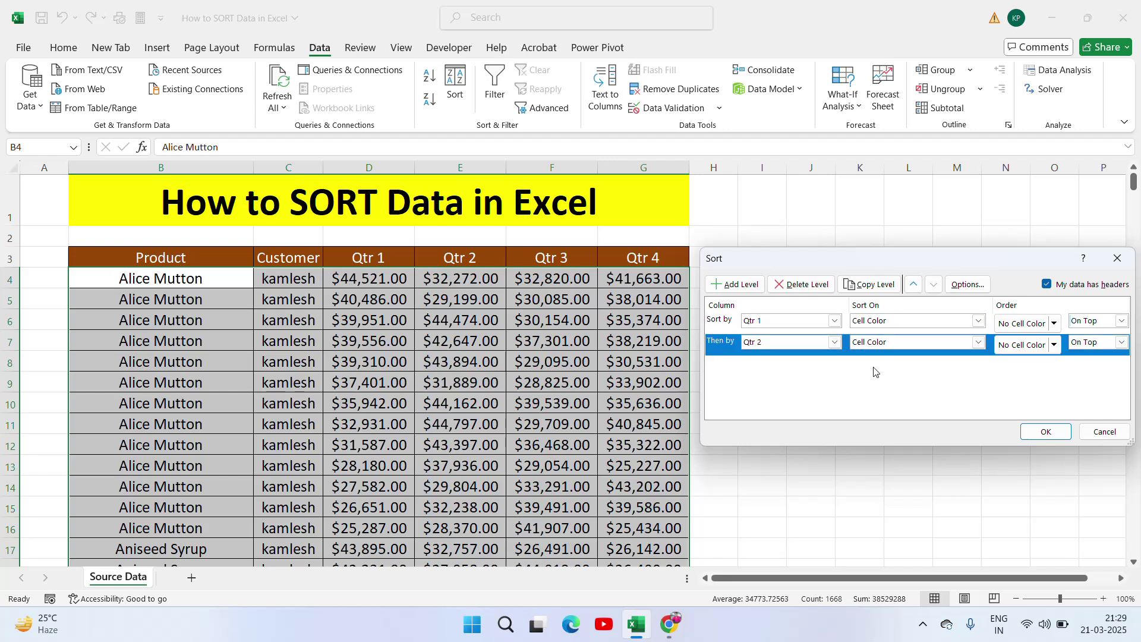
left_click(1056, 346)
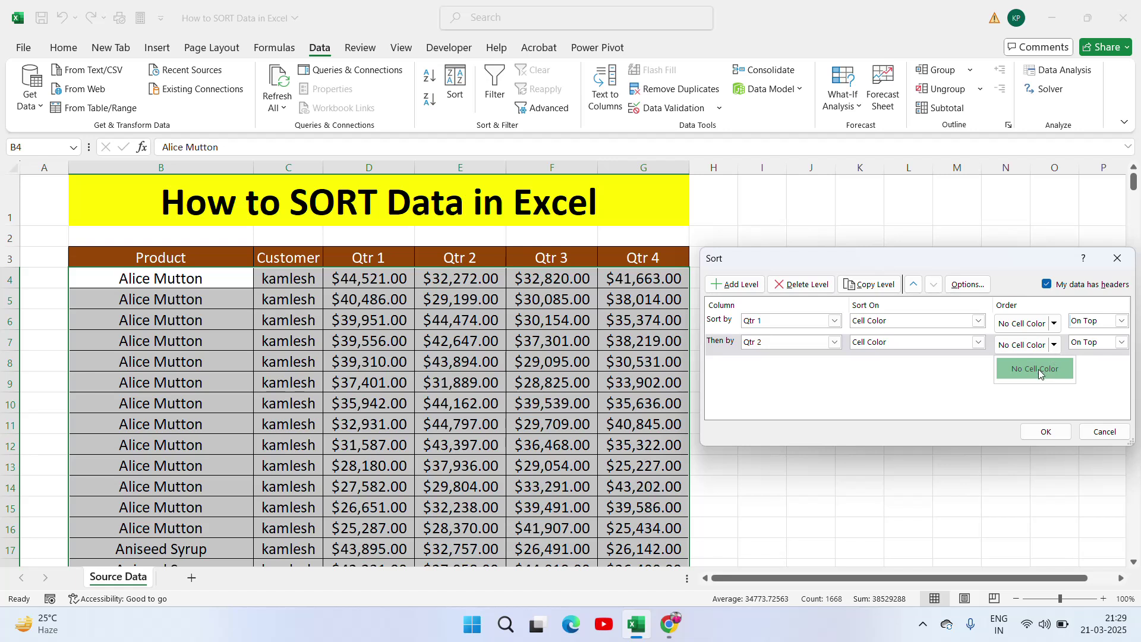
left_click(1039, 369)
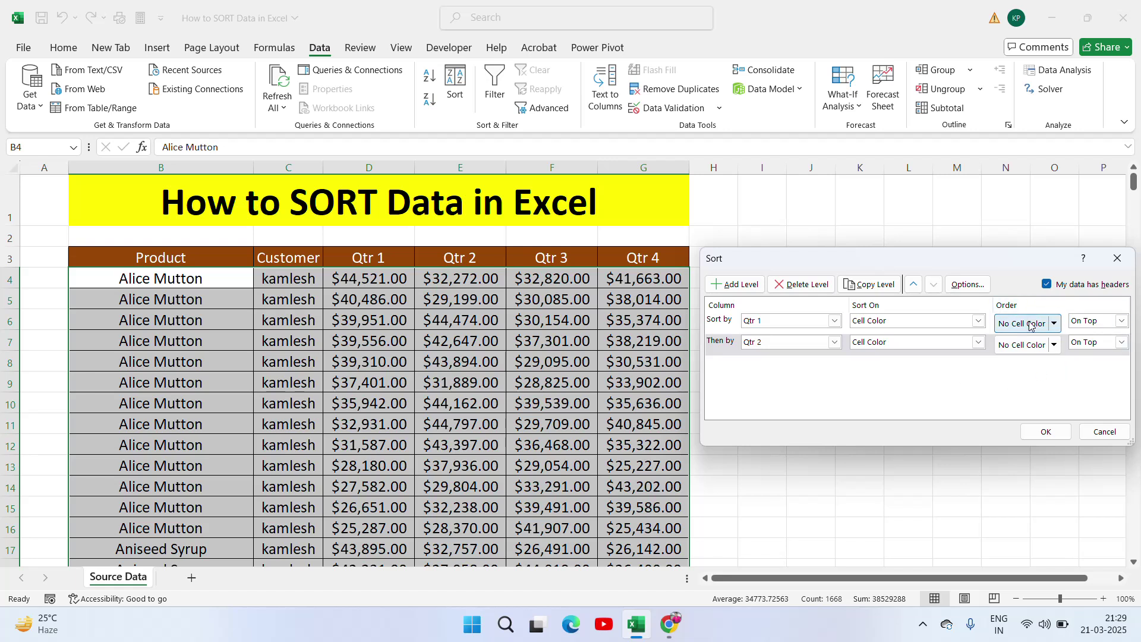
left_click(1121, 342)
left_click(1088, 354)
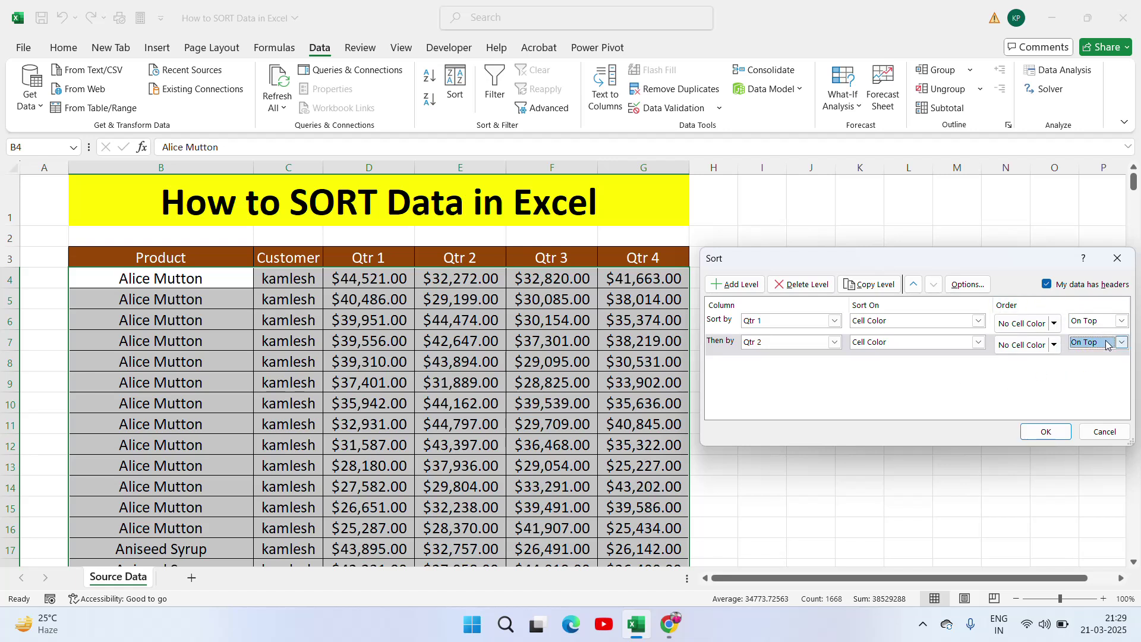
left_click(1051, 433)
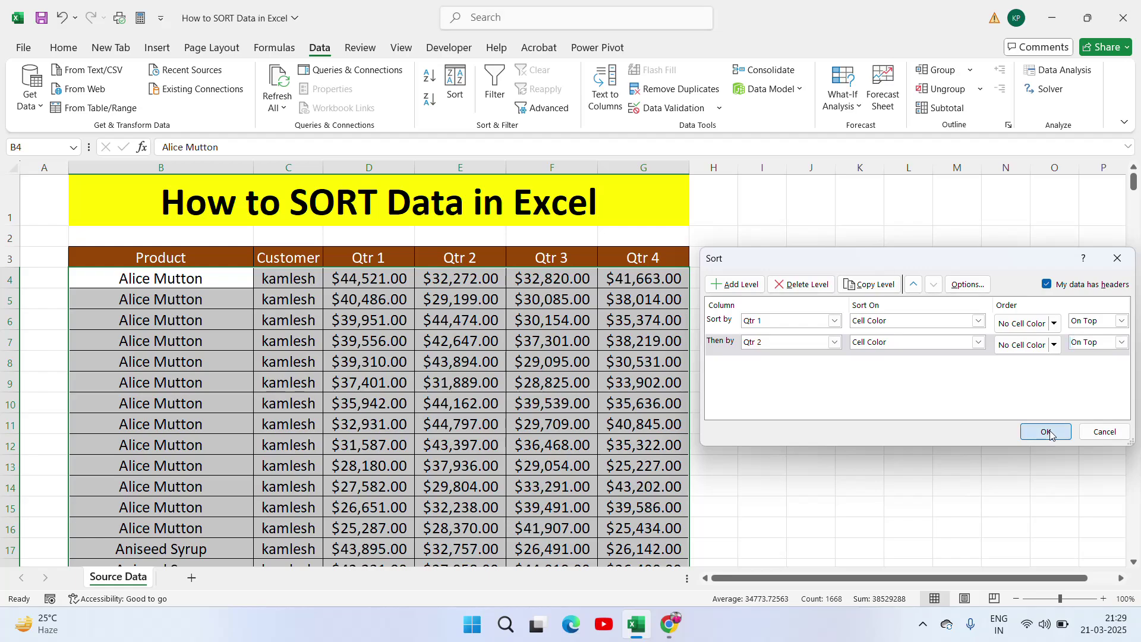
Recheck the Qtr 1 and Qtr 2 cell color levels for the whole table and apply the sort again
left_click(227, 302)
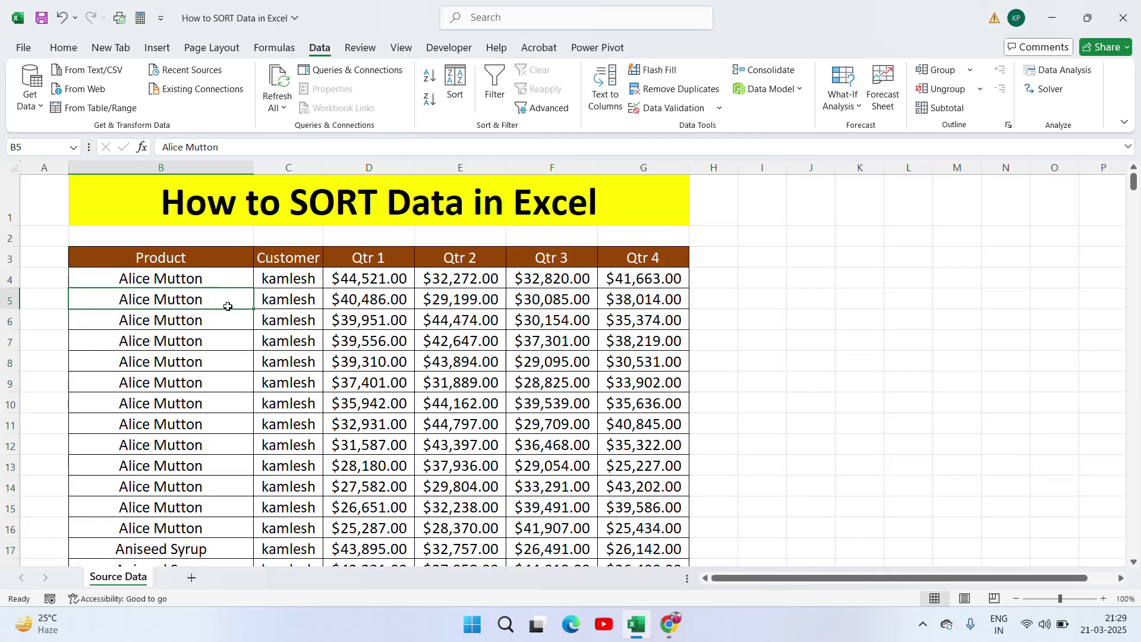
key("ctrl+Down")
key("ctrl+Up")
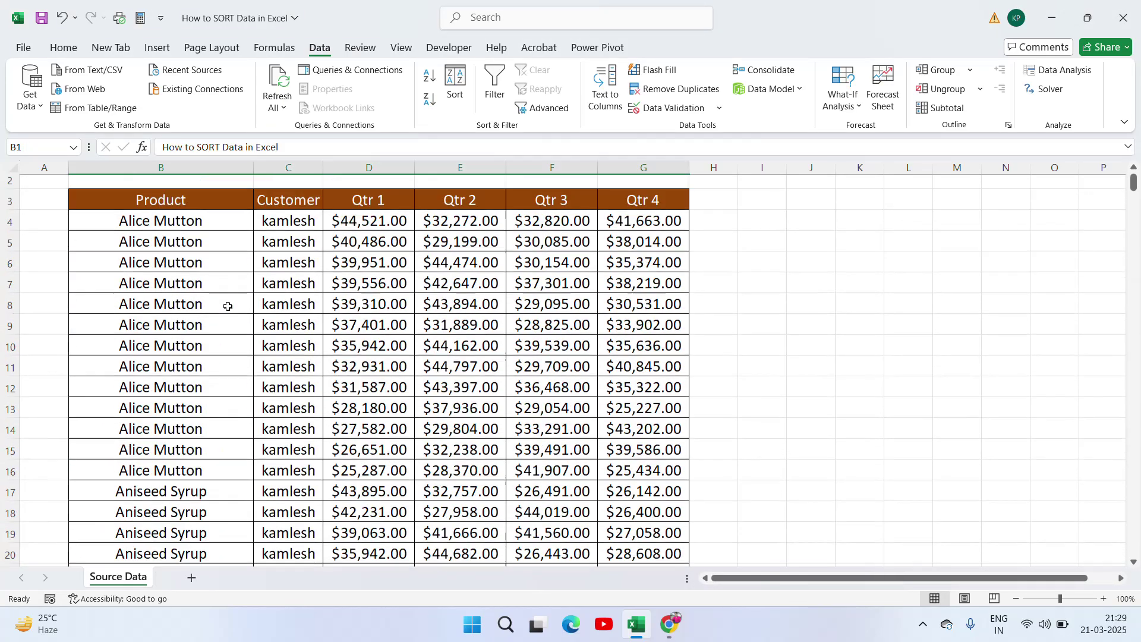
key("ctrl+shift+Right")
key("ctrl+shift+Down")
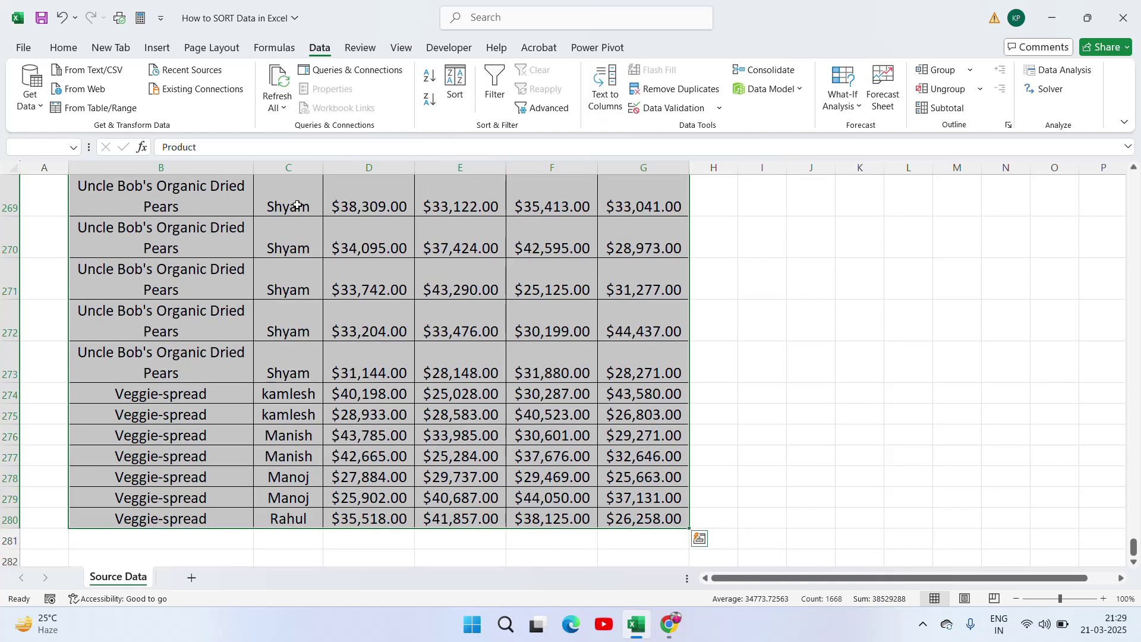
left_click(454, 89)
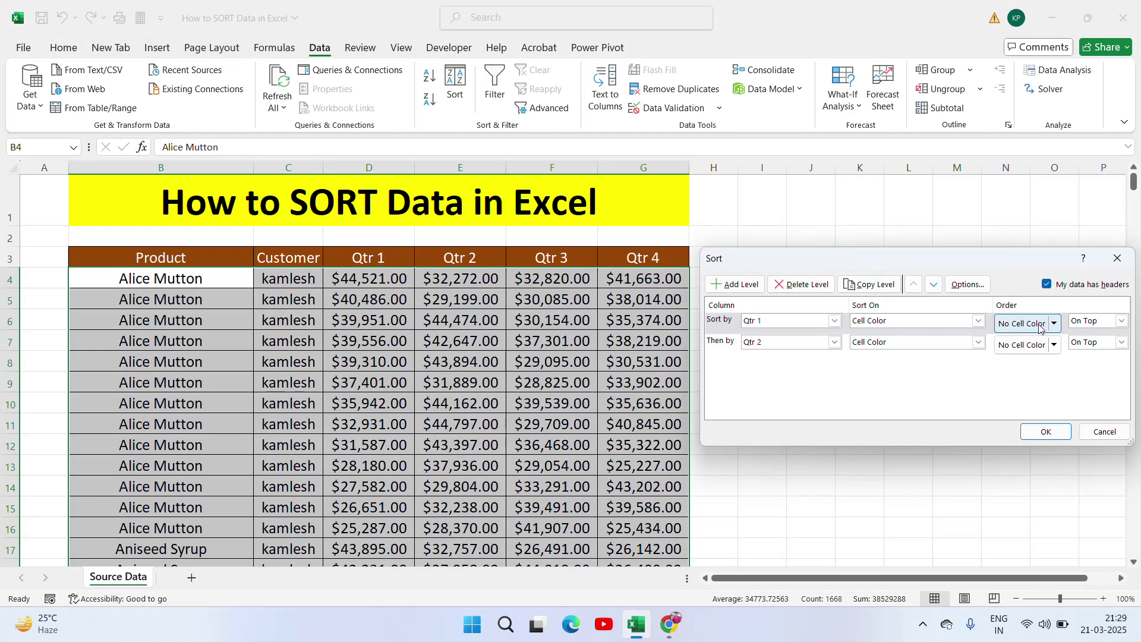
left_click(1046, 432)
Fill the Product and Customer cells B4:C15 with yellow
left_click(305, 281)
key("Up")
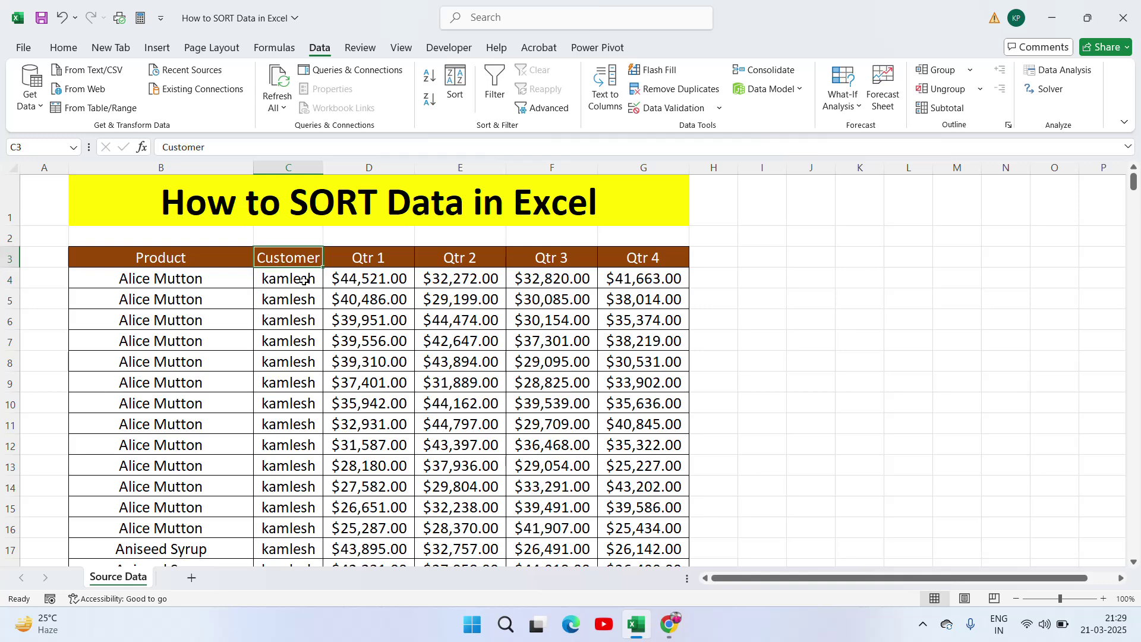
key("Down")
key("Left")
key("shift+Right")
key("shift+Down")
key("shift+Down")
key("shift+Down")
key("shift+Down")
key("shift+Down")
key("shift+Down")
key("shift+Down")
key("shift+Down")
key("shift+Down")
key("shift+Down")
key("shift+Down")
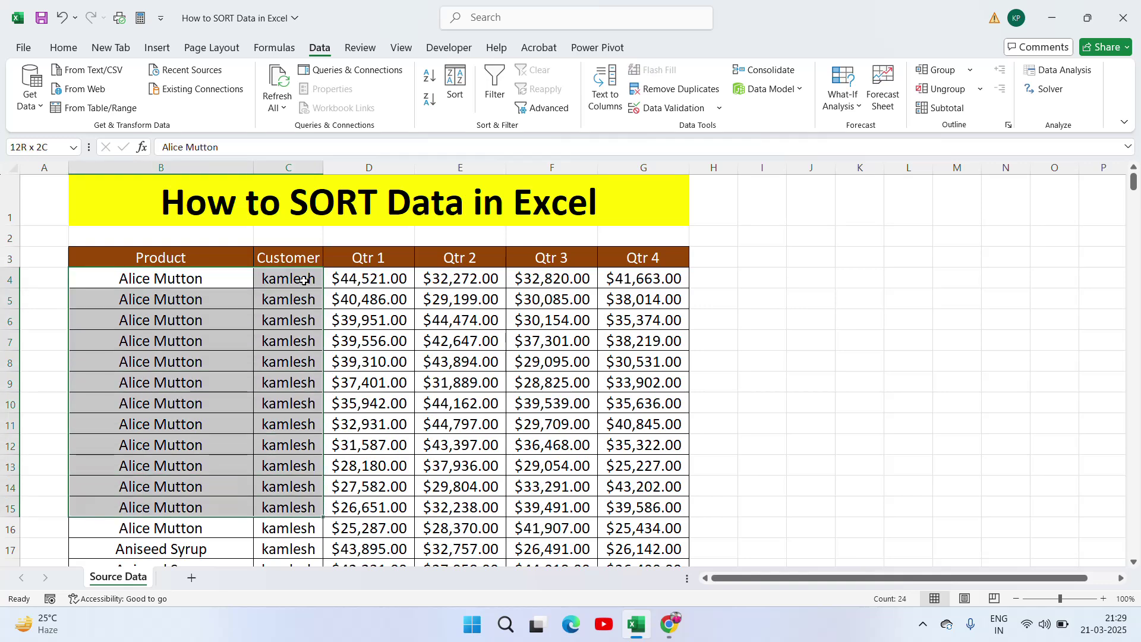
left_click(63, 47)
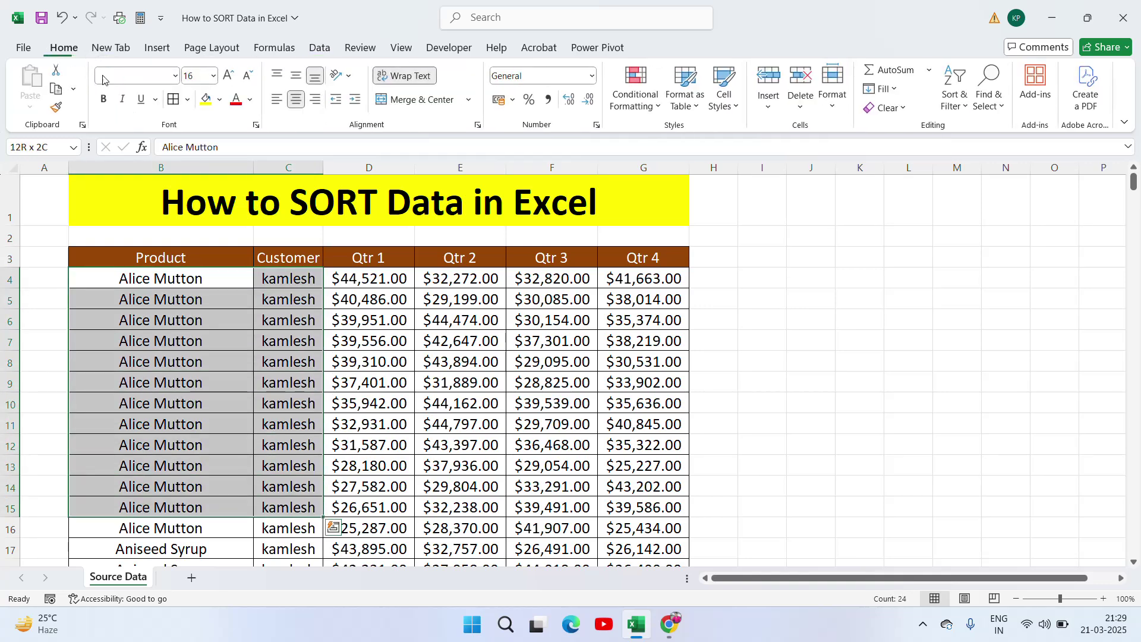
left_click(205, 100)
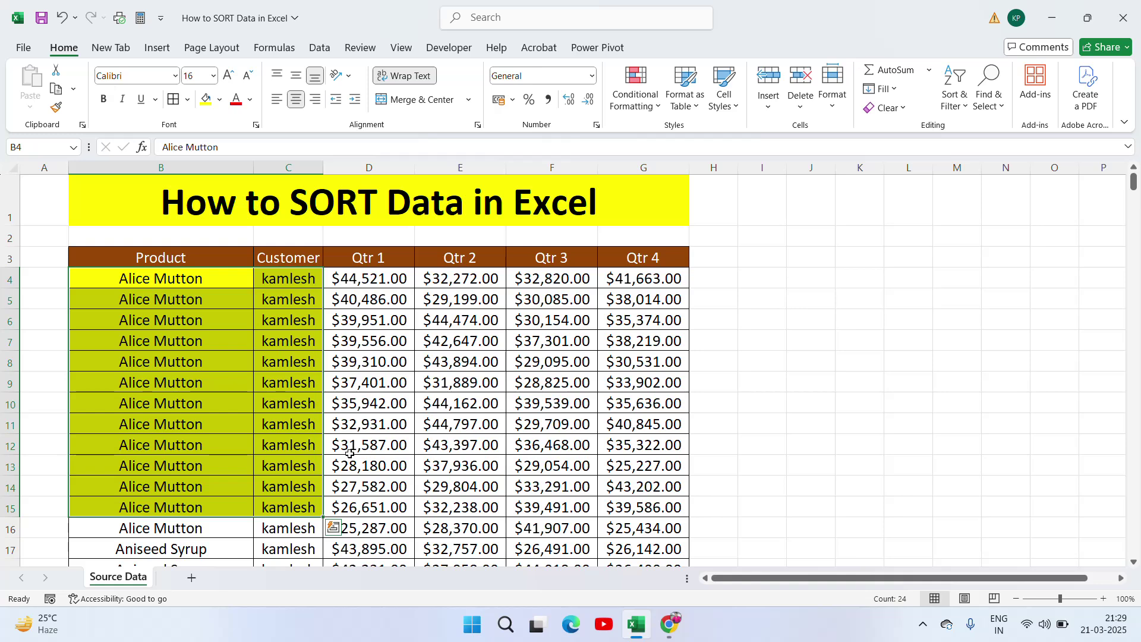
Fill the Boston Crab Meat product and customer cells B23:C34 with a light green theme color
key("Down")
key("Down")
key("Down")
key("Down")
key("Down")
key("Down")
key("Down")
key("Down")
key("Down")
key("Down")
key("Down")
key("Down")
key("Down")
key("Down")
key("Down")
key("Down")
key("Down")
key("Down")
key("Down")
key("Down")
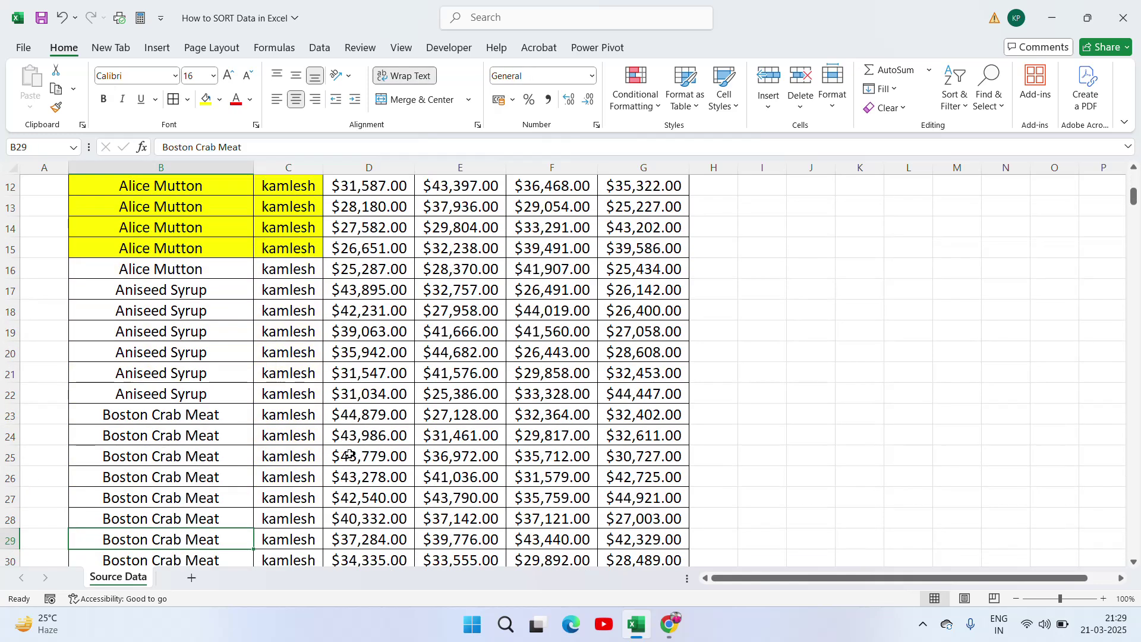
key("Up")
key("Up")
key("Up")
key("Up")
key("Up")
key("Up")
key("Up")
key("Down")
key("shift+Right")
key("shift+Down")
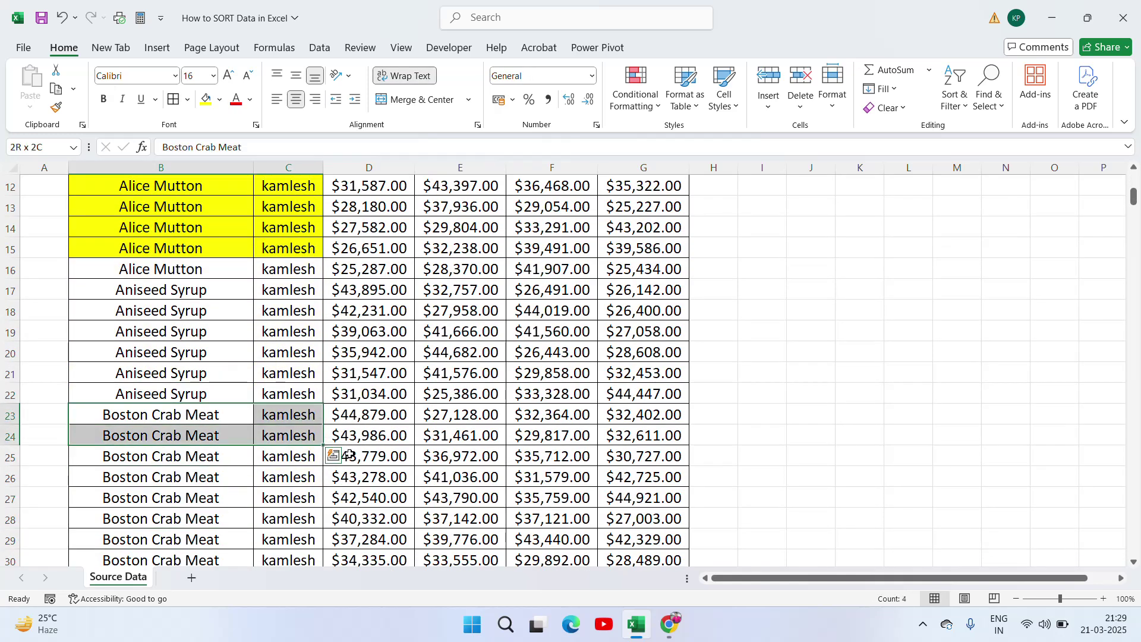
key("shift+Down")
key("shift+Down")
key("shift+Down")
key("shift+Down")
key("shift+Down")
key("shift+Down")
key("shift+Down")
key("shift+Down")
key("shift+Down")
key("shift+Down")
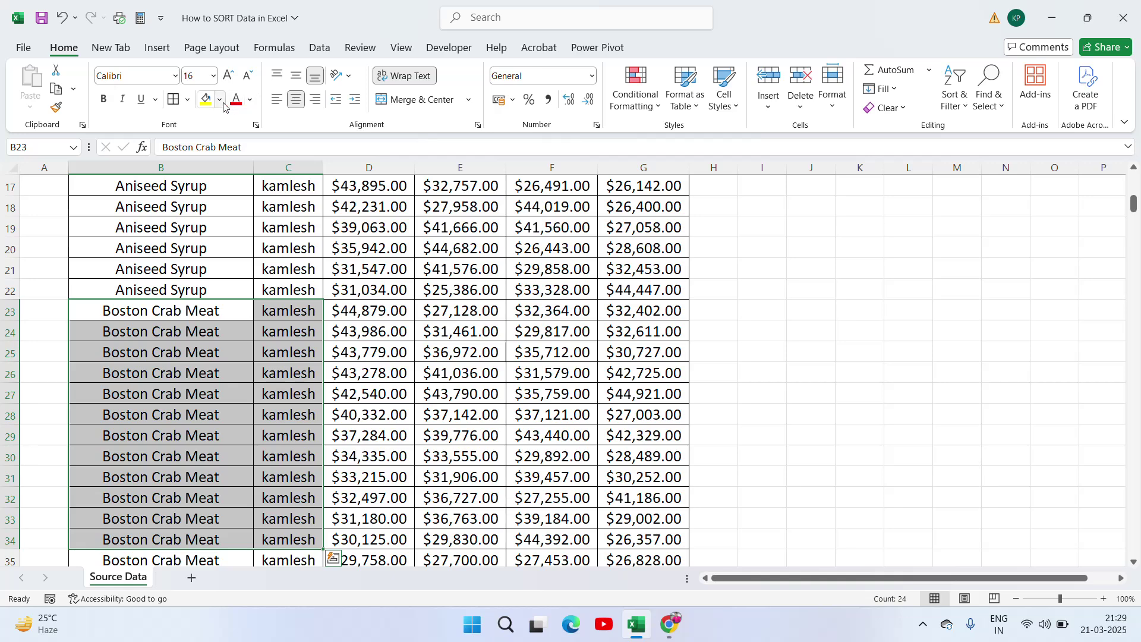
left_click(220, 99)
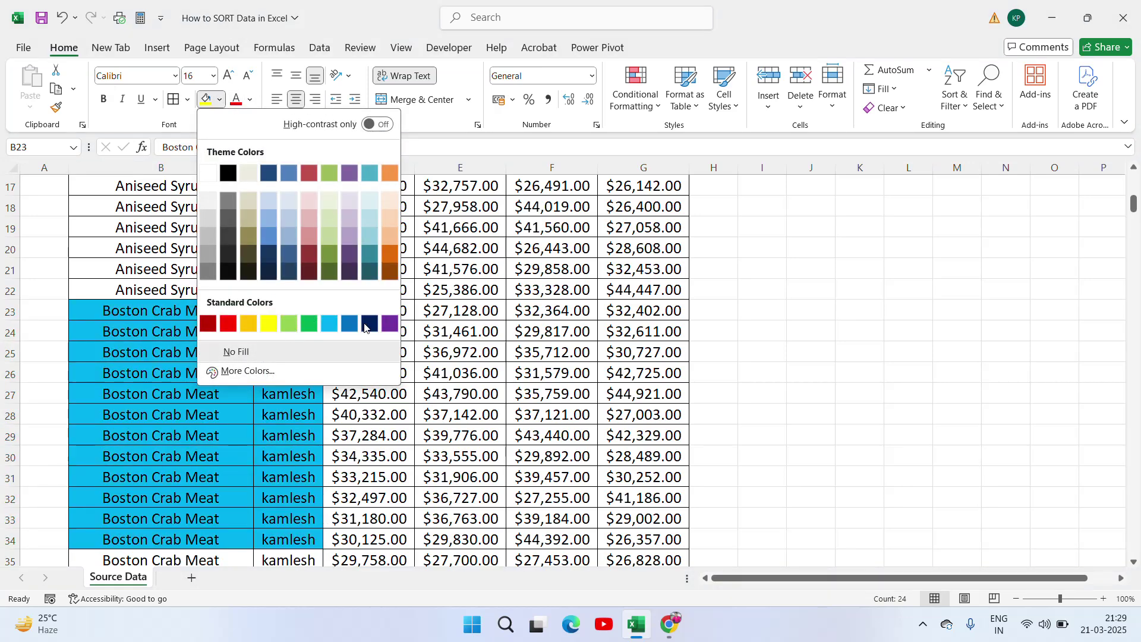
left_click(331, 234)
left_click(190, 454)
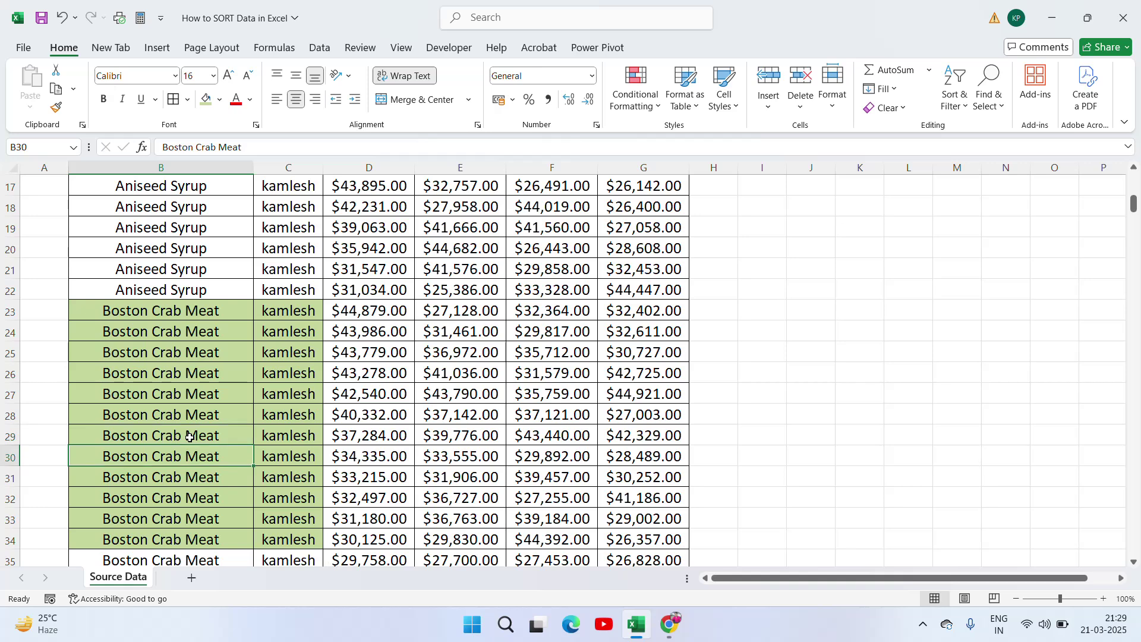
Fill the Product and Customer cells from B49 to C280 with the lightest red theme color and return to the sheet's title
key("Down")
key("Down")
key("Down")
key("Down")
key("Down")
key("Down")
key("Down")
key("Down")
key("Down")
key("Down")
key("Down")
key("Down")
key("Down")
key("Down")
key("Down")
key("Down")
key("Down")
key("Down")
key("Down")
key("Down")
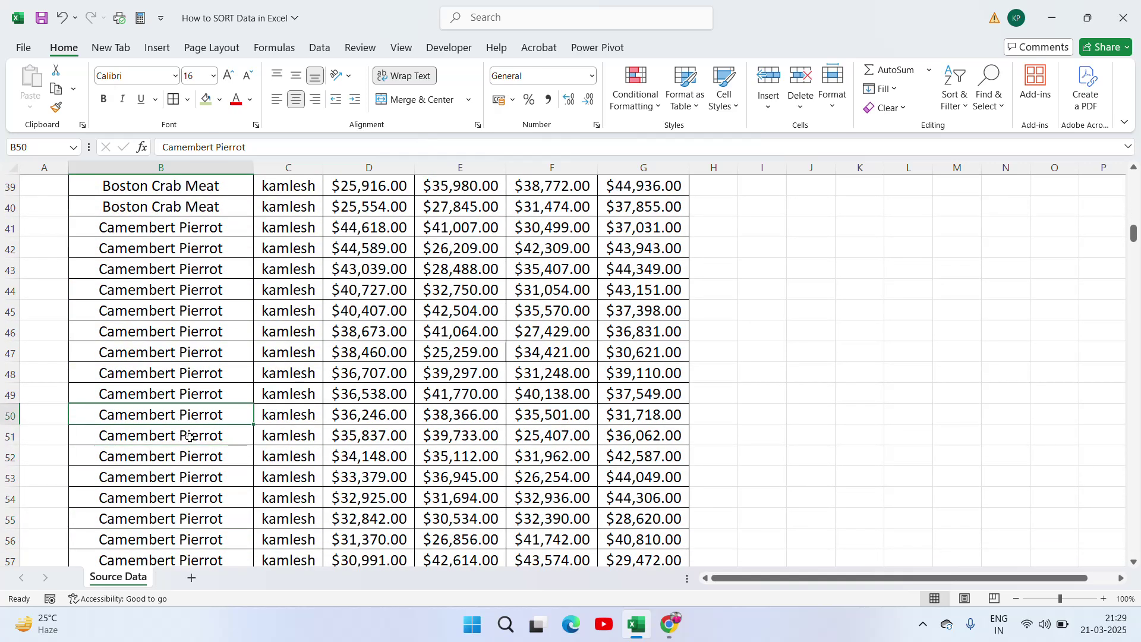
key("shift+Up")
key("shift+Right")
key("ctrl+shift+Down")
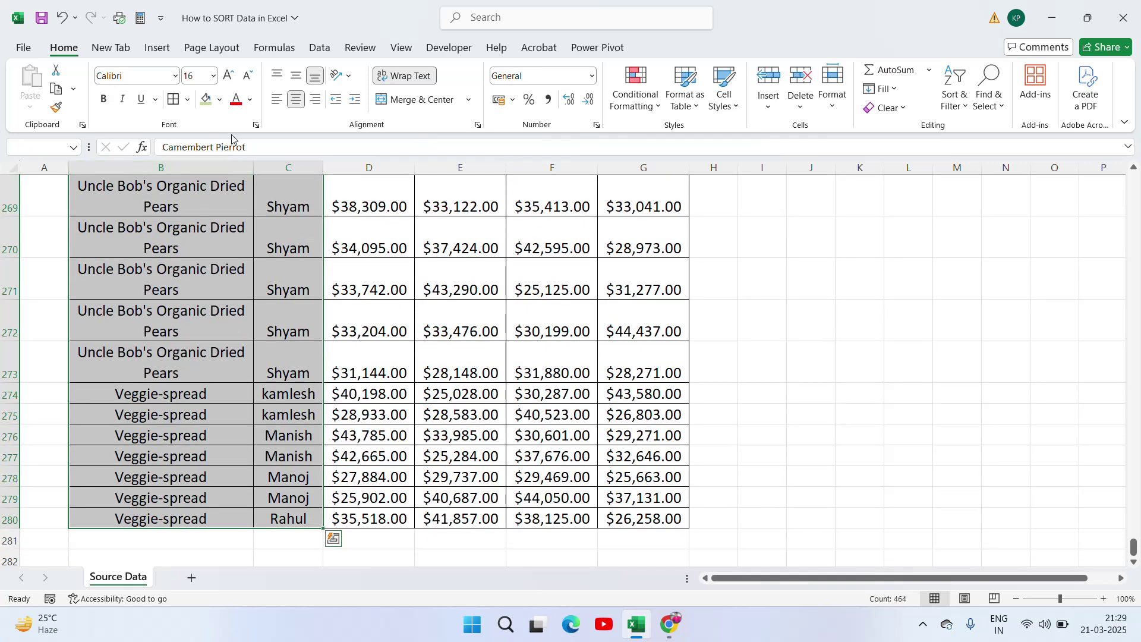
left_click(219, 100)
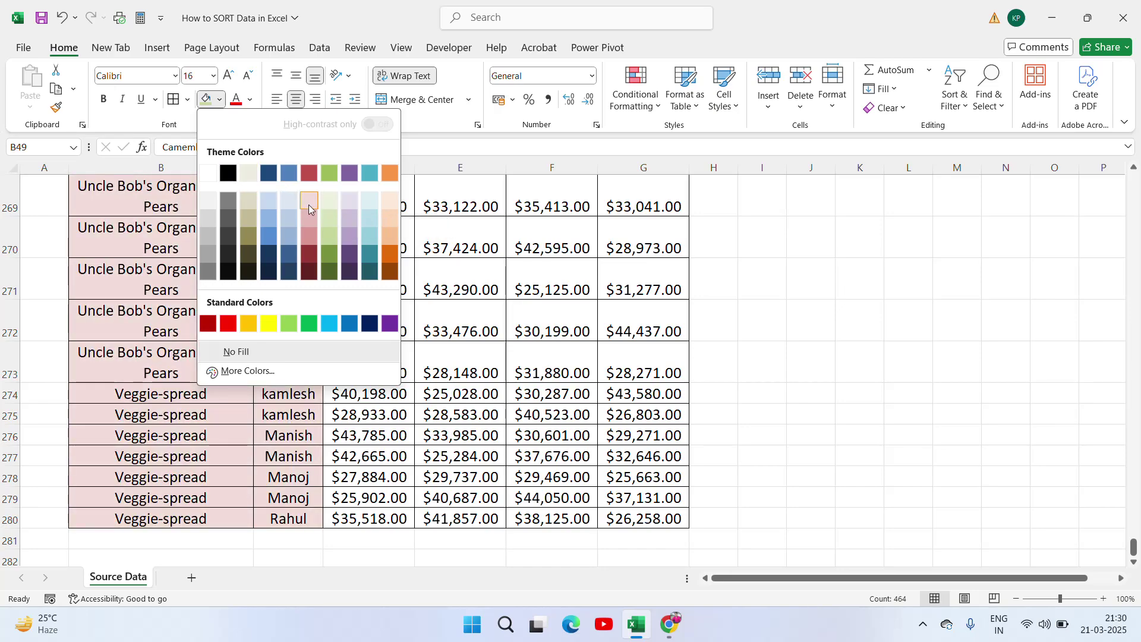
left_click(308, 205)
key("ctrl+Up")
key("ctrl+Up")
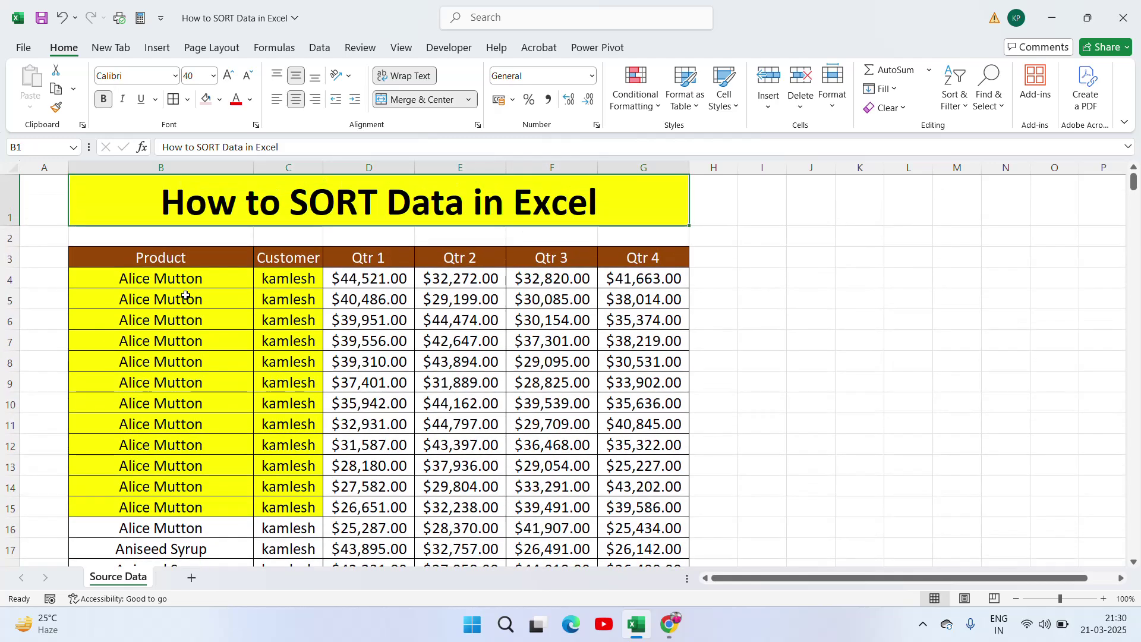
Start a sort of the whole table and set its first level to Product by cell color, light red on top
key("Down")
key("Down")
key("Down")
key("Up")
key("shift+Right")
key("shift+Right")
key("shift+Right")
key("shift+Right")
key("shift+Right")
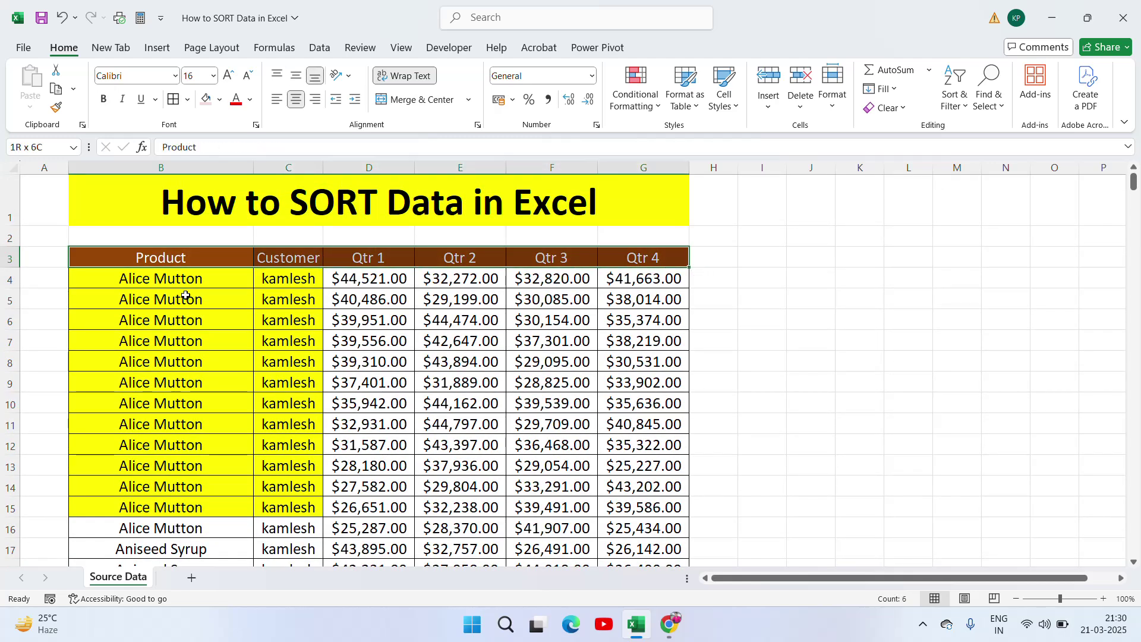
key("ctrl+shift+Down")
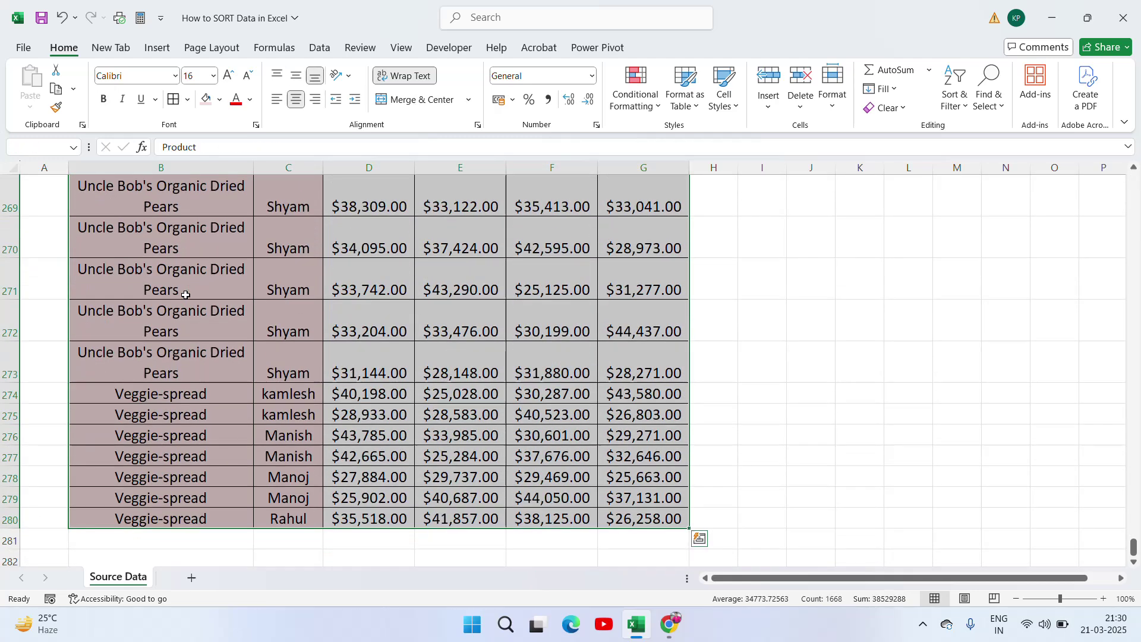
left_click(321, 47)
left_click(455, 83)
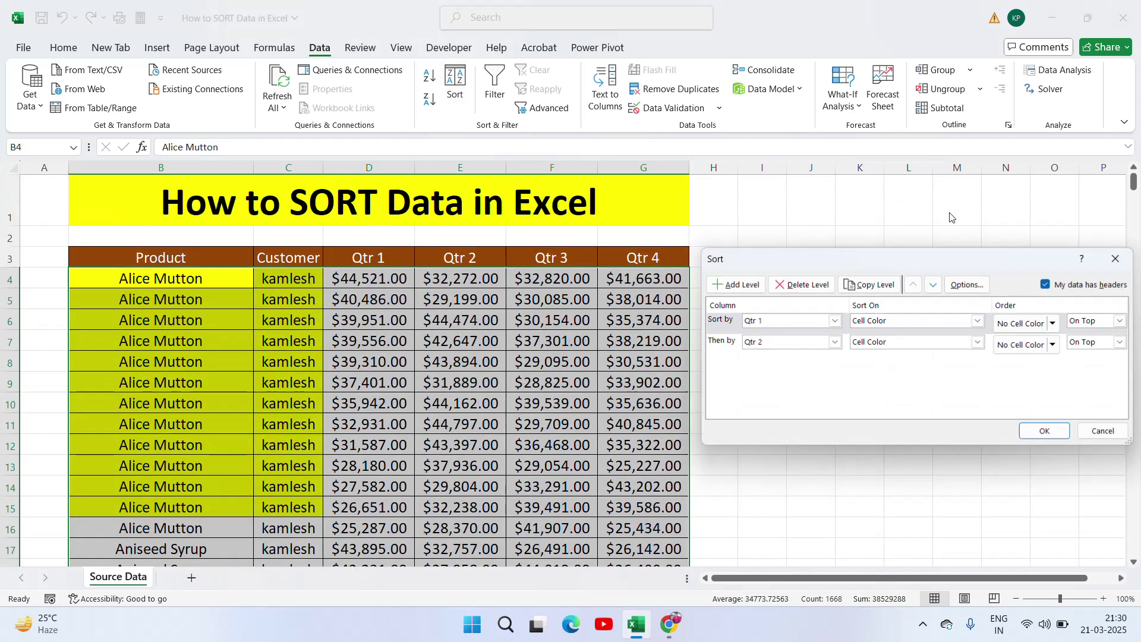
left_click(795, 322)
left_click(770, 331)
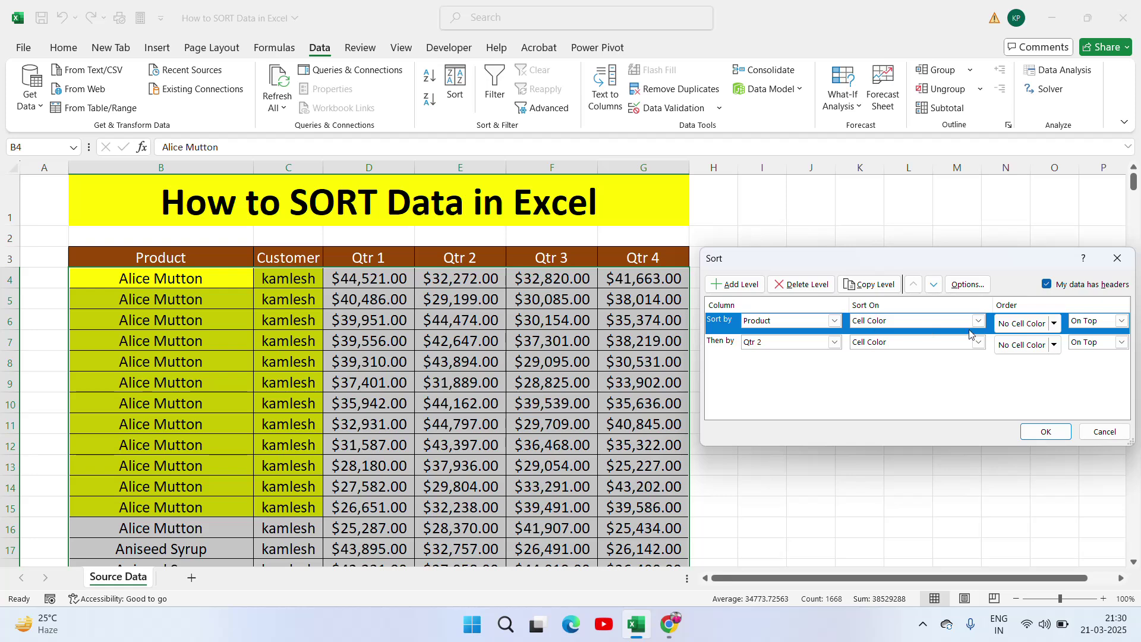
left_click(1034, 325)
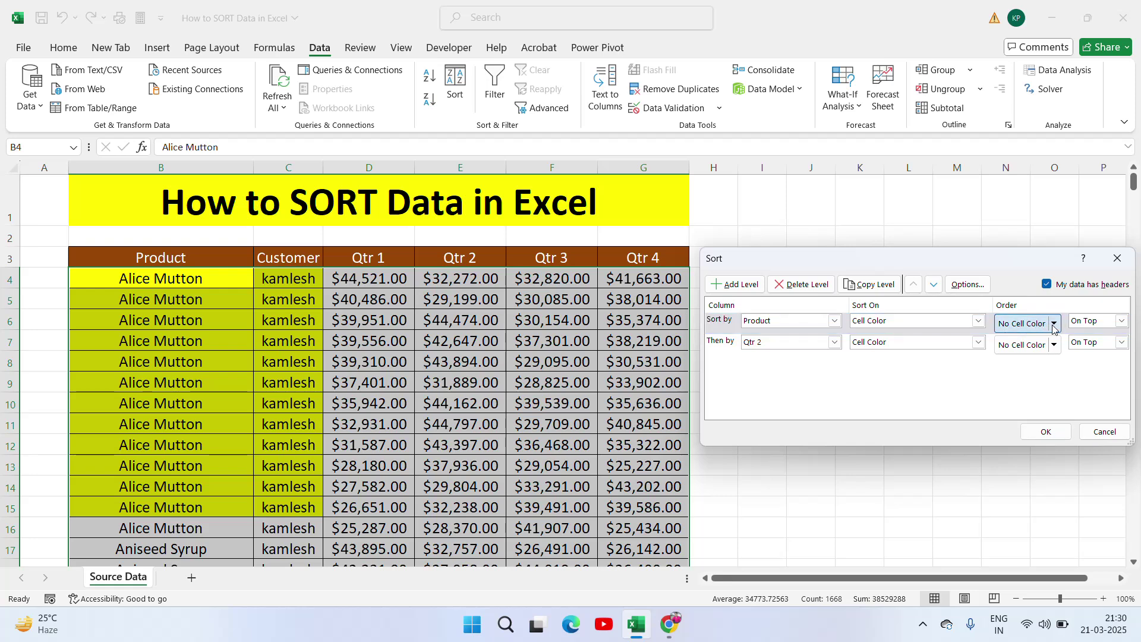
left_click(1054, 324)
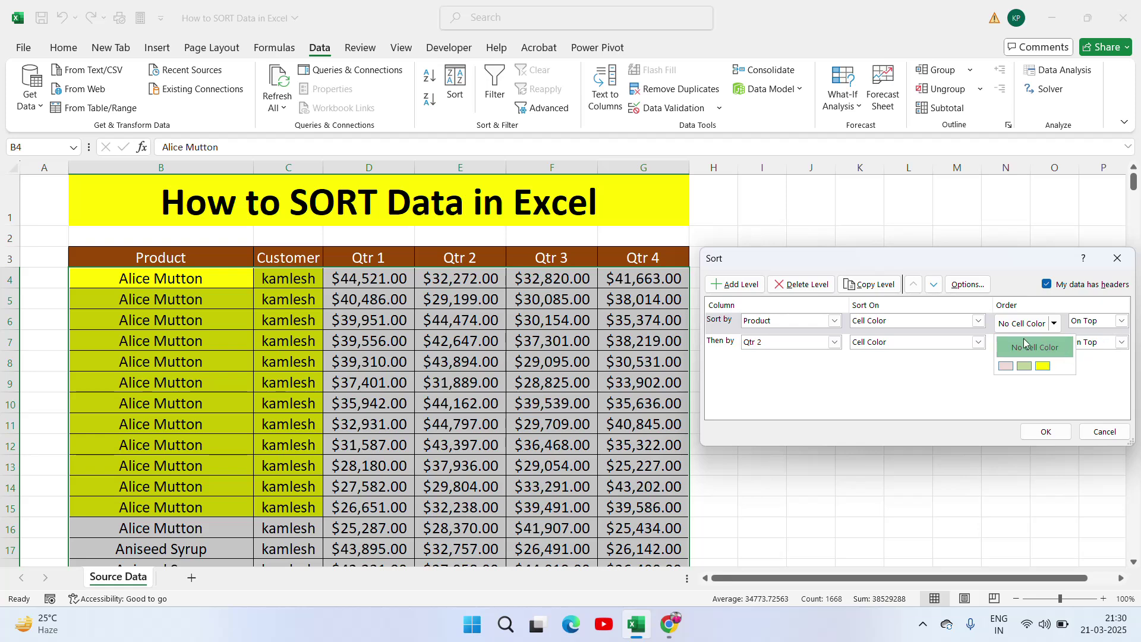
left_click(1005, 368)
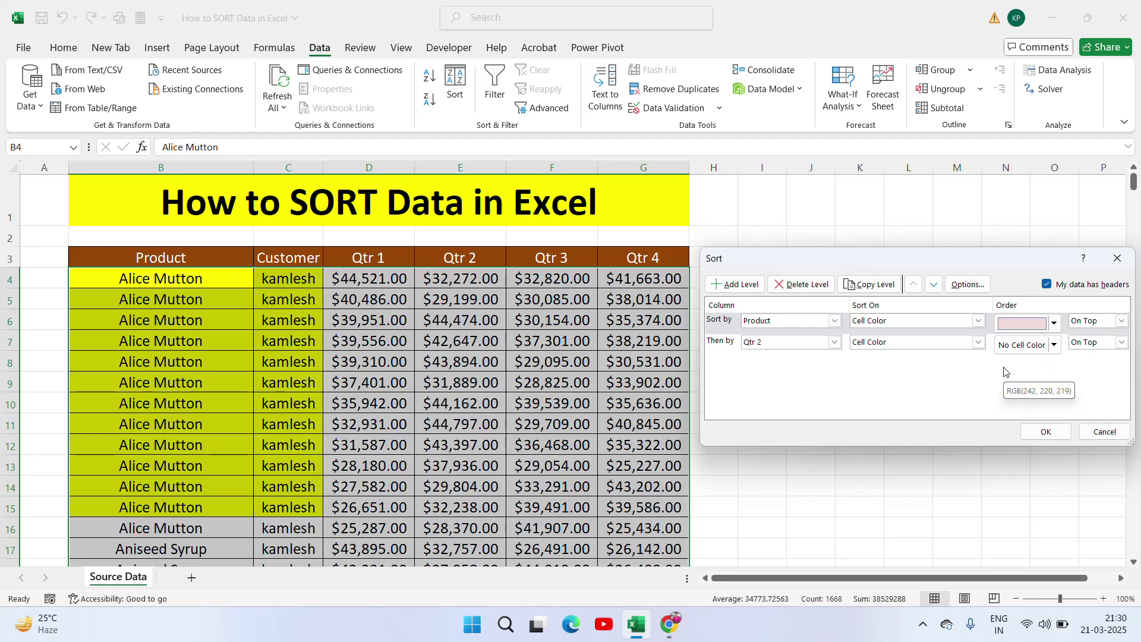
left_click(1105, 323)
left_click(1106, 323)
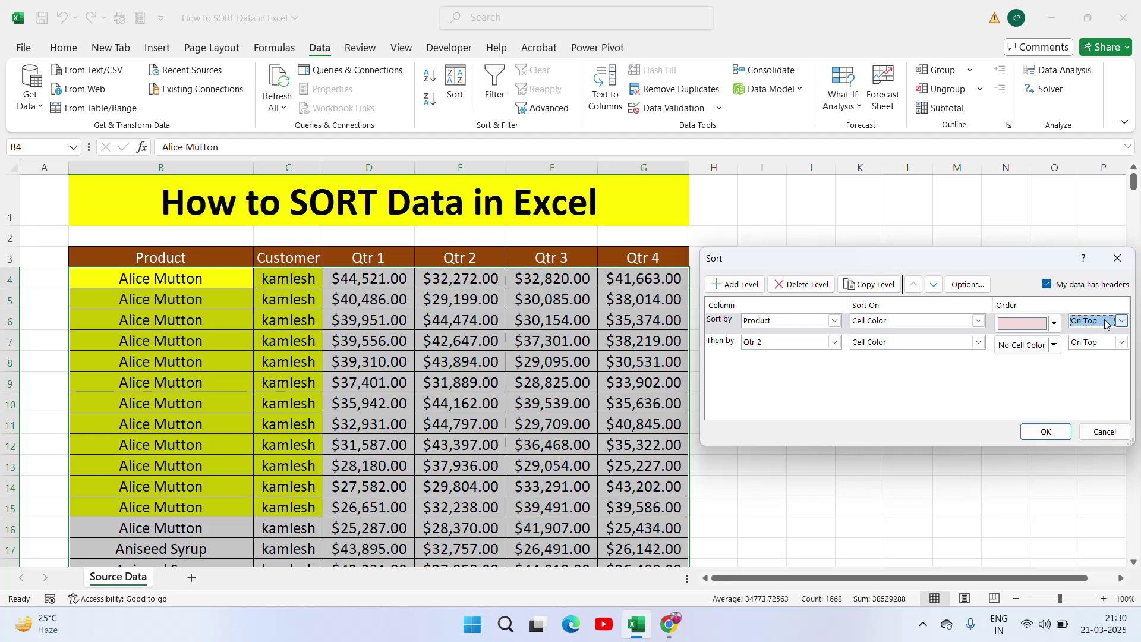
Set the second sort level to Customer by cell color, light red on top, and apply the sort
left_click(788, 342)
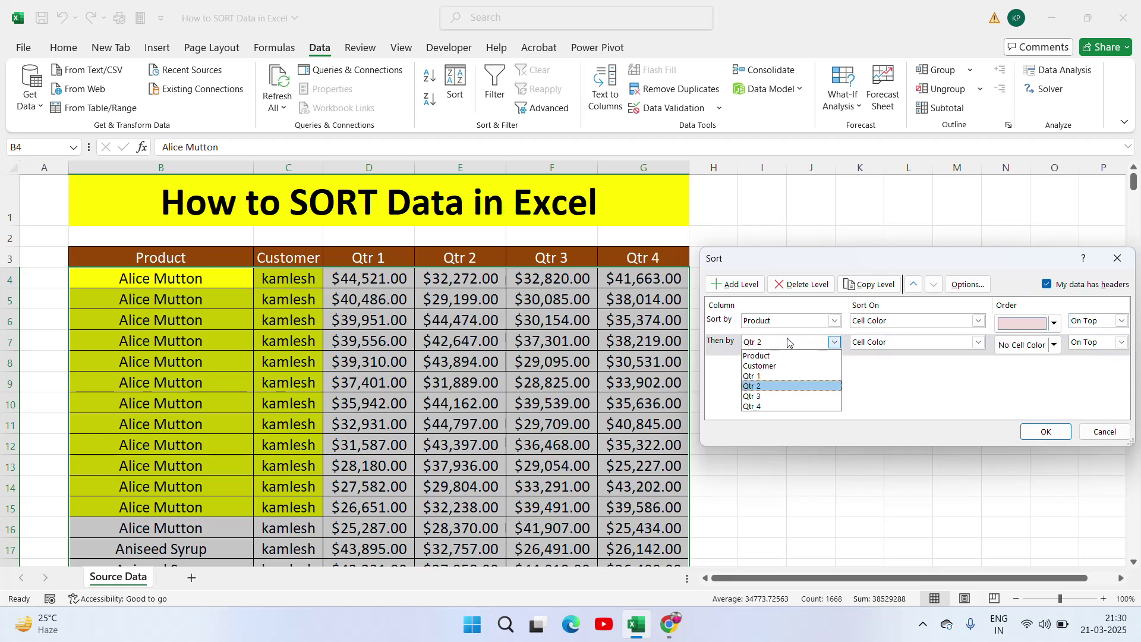
left_click(773, 356)
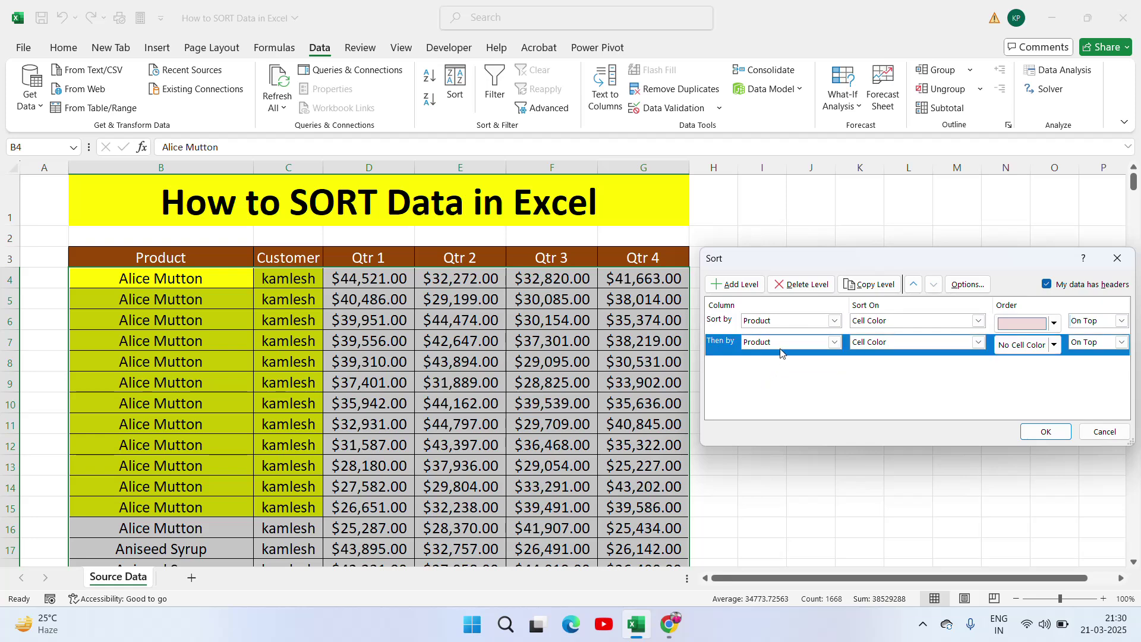
left_click(788, 343)
left_click(773, 369)
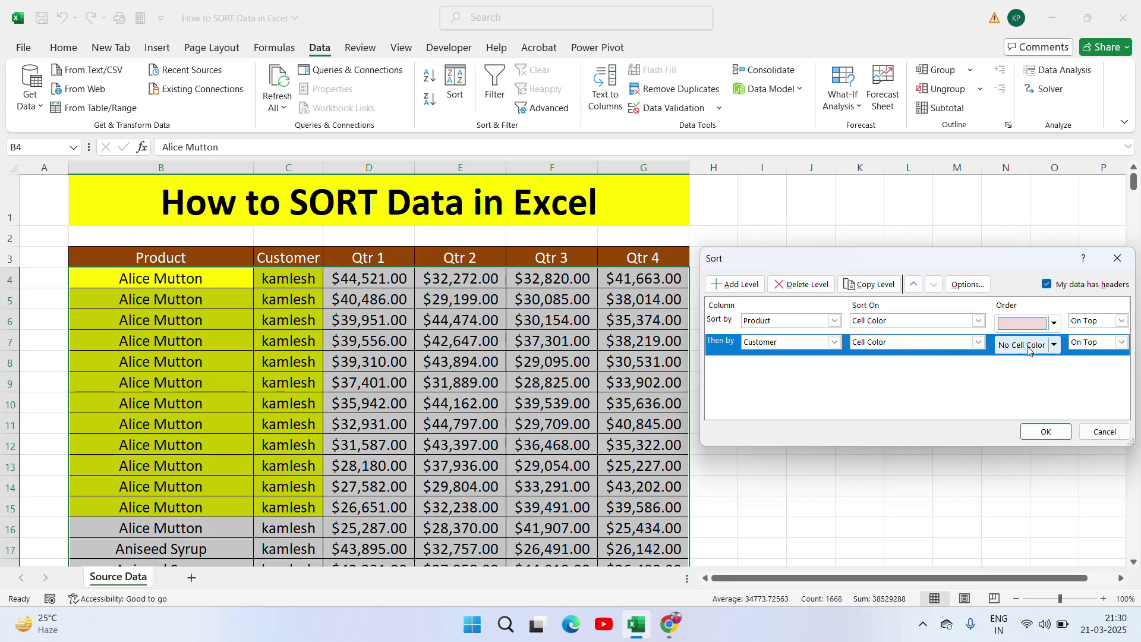
left_click(1056, 346)
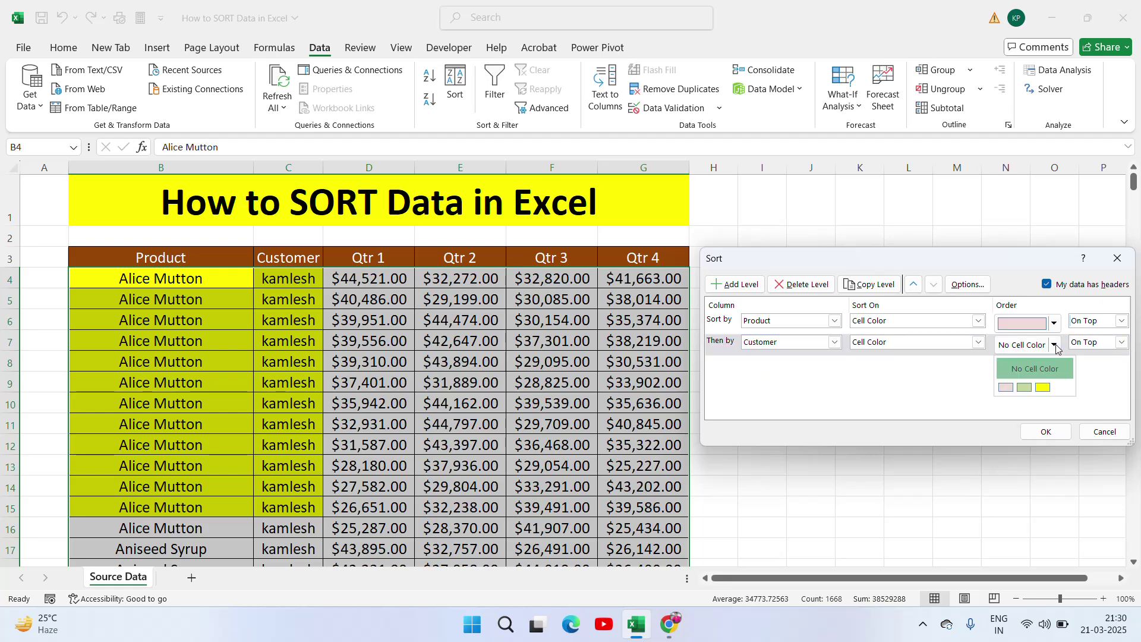
left_click(1006, 387)
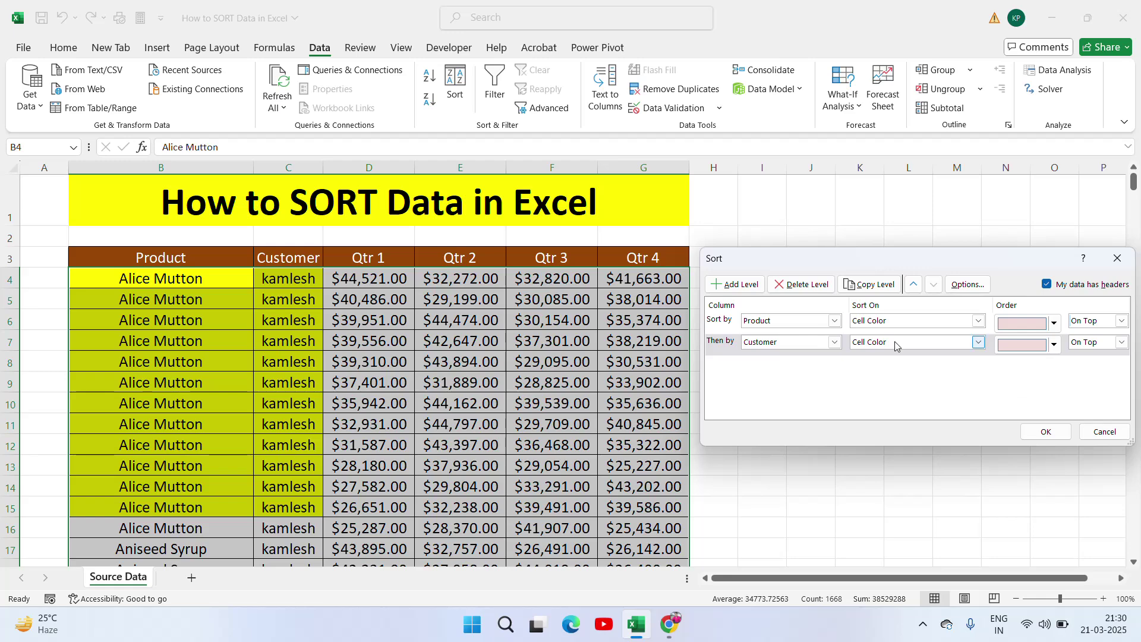
left_click(1063, 436)
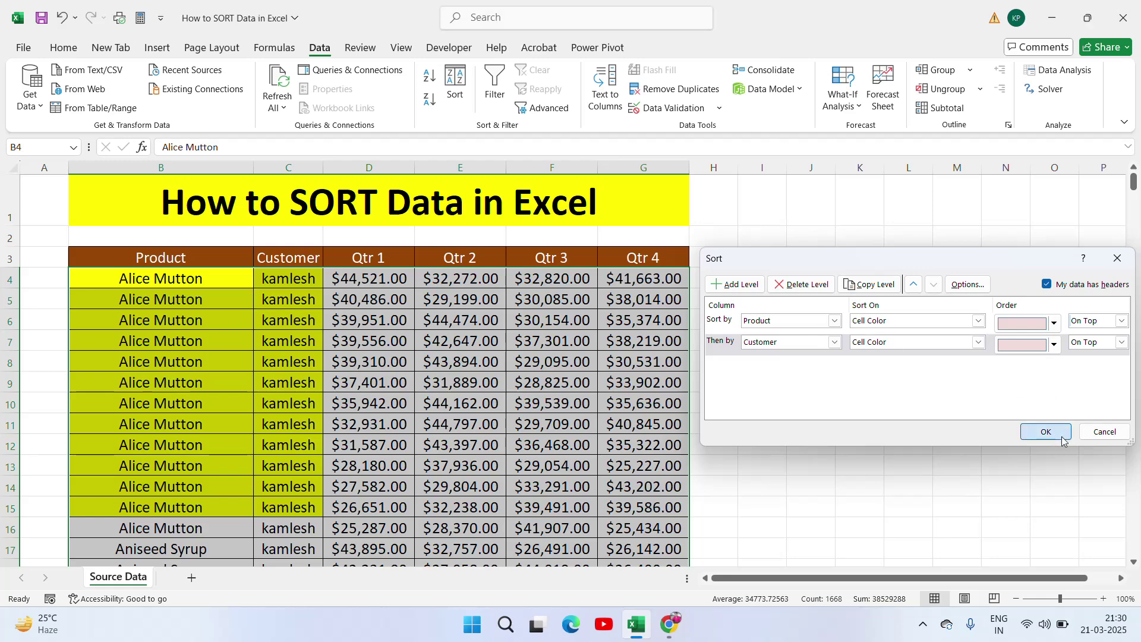
Look through the sorted Product column from its first rows to its last to check the order of the cell colors
left_click(164, 395)
key("ctrl+Down")
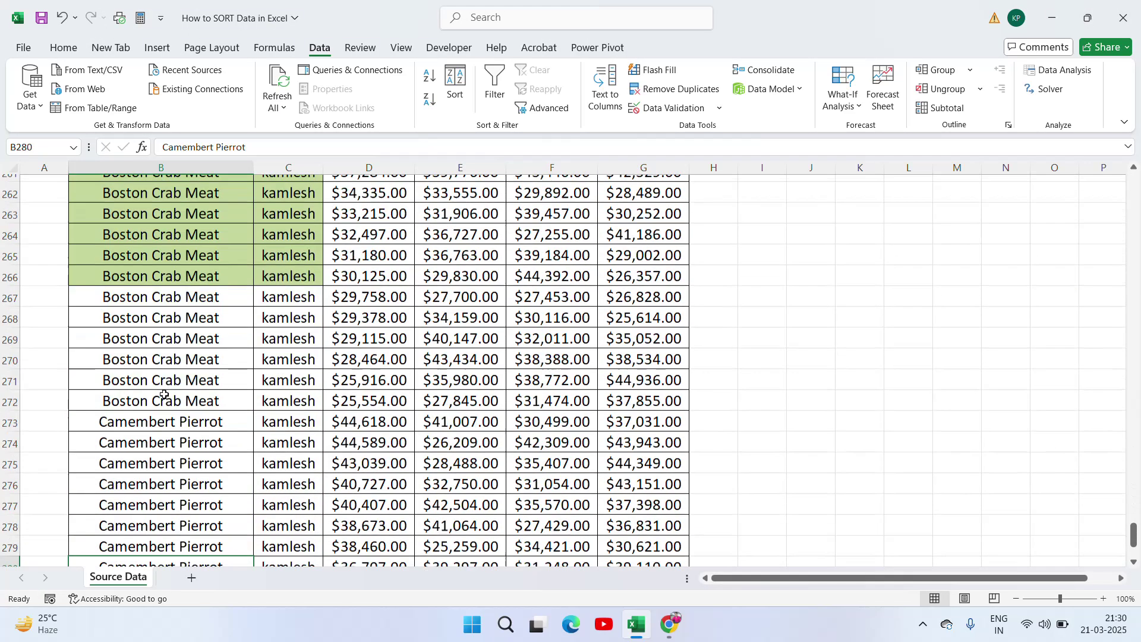
key("ctrl+Up")
key("Up")
key("Down")
key("Down")
key("Down")
key("Down")
key("Down")
key("Down")
key("Down")
key("Down")
key("Down")
key("Down")
key("Down")
key("Down")
key("Down")
key("Down")
key("Down")
key("Down")
key("Down")
key("Down")
key("Down")
key("Down")
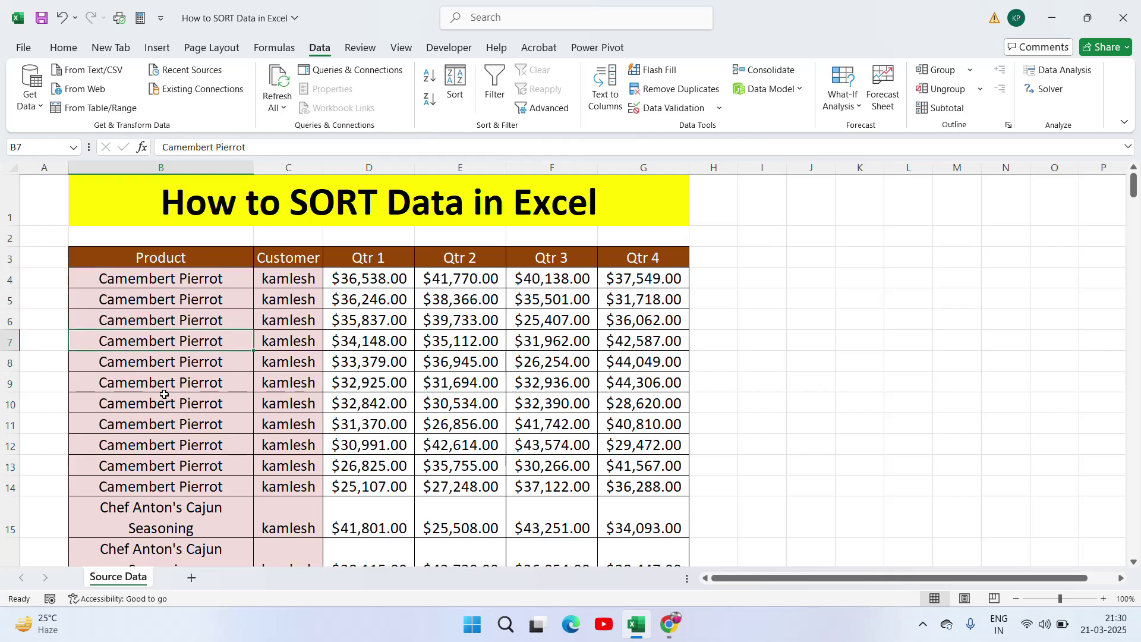
key("Down")
key("Down")
key("Down")
key("Down")
key("Down")
key("Down")
key("Down")
key("Down")
key("Down")
key("Down")
key("Down")
key("Down")
key("Down")
key("Down")
key("Down")
key("Down")
key("Down")
key("Down")
key("Down")
key("Down")
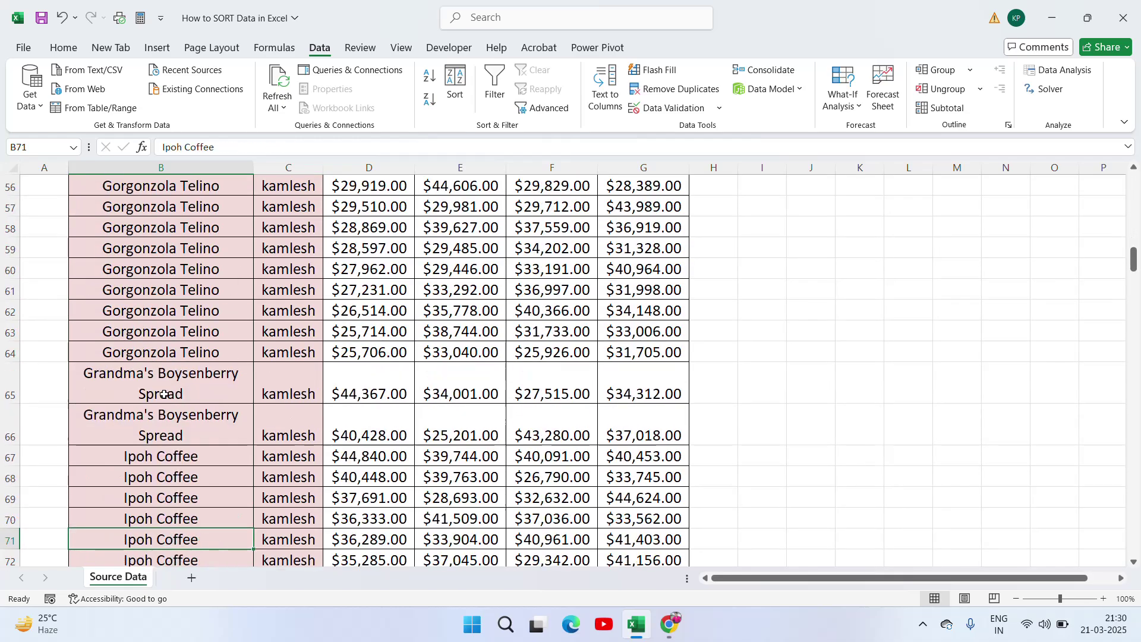
key("Down")
key("Down")
key("Down")
key("Down")
key("Down")
key("Down")
key("Down")
key("Down")
key("Down")
key("Down")
key("Down")
key("Down")
key("Down")
key("ctrl+Down")
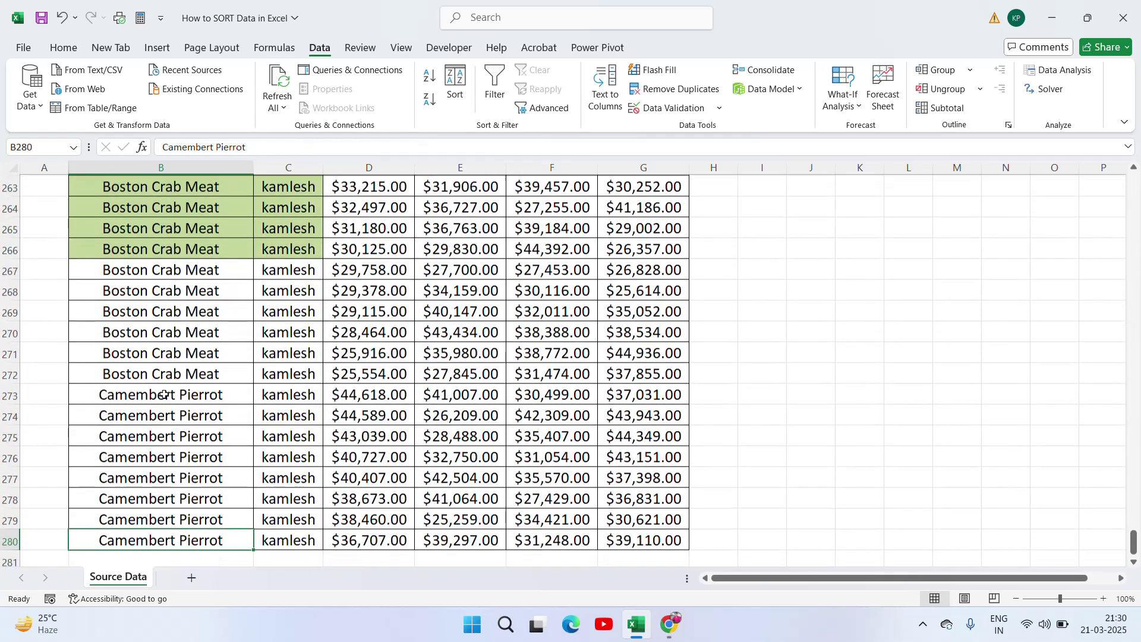
Reopen the sort for the whole table and place the Product color on bottom, keeping the Customer color on top
key("Up")
key("ctrl+Up")
key("ctrl+Up")
key("ctrl+Down")
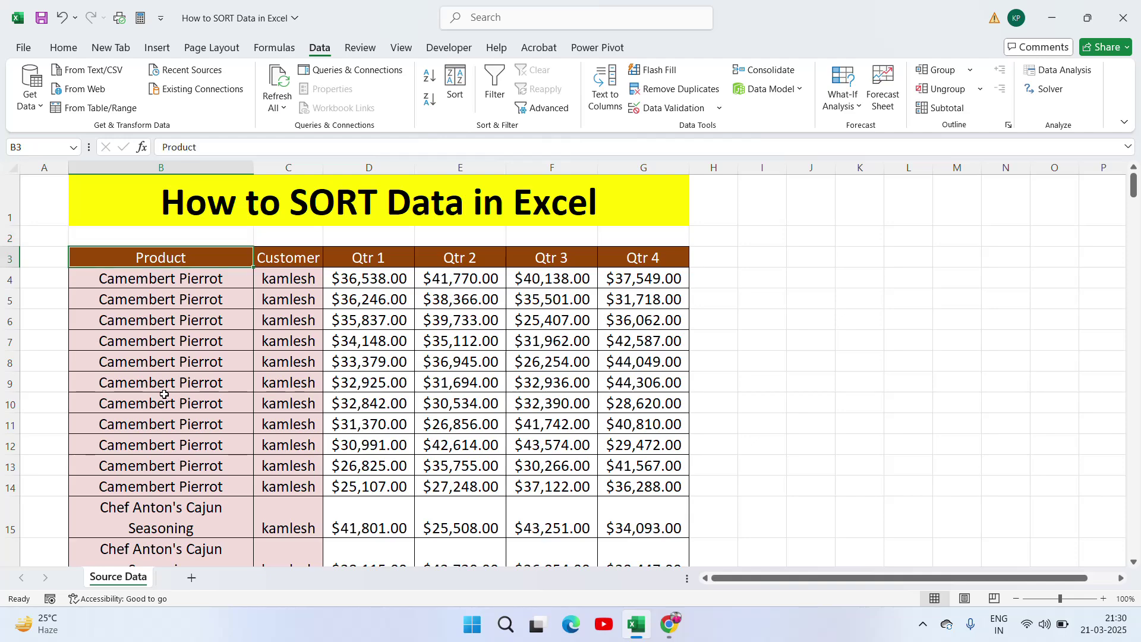
key("ctrl+shift+Right")
key("ctrl+shift+Down")
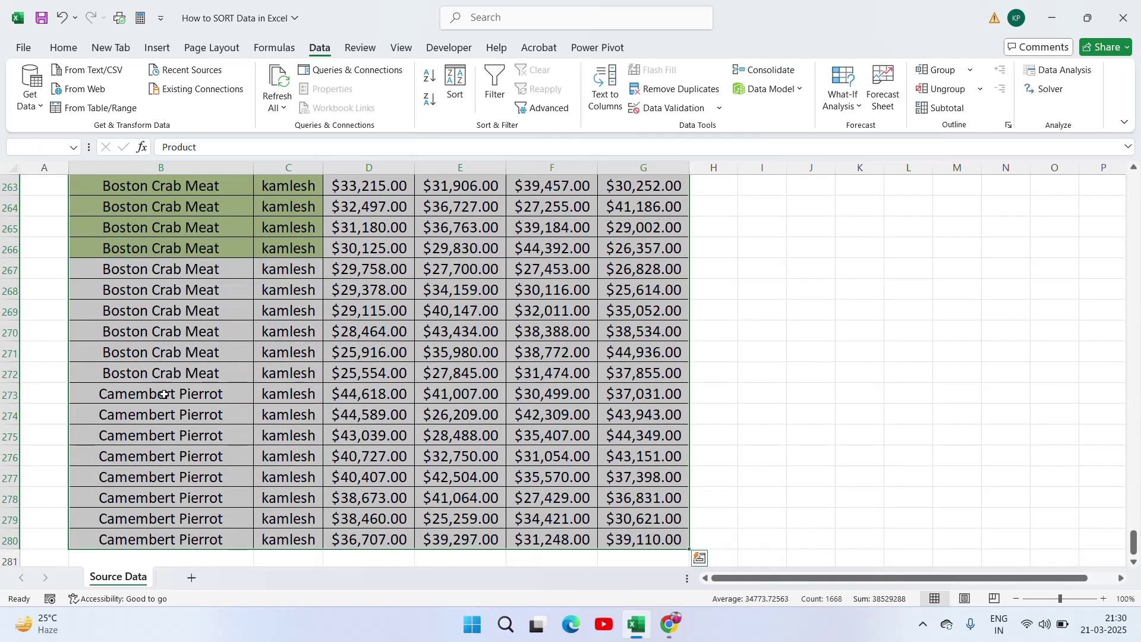
left_click(469, 86)
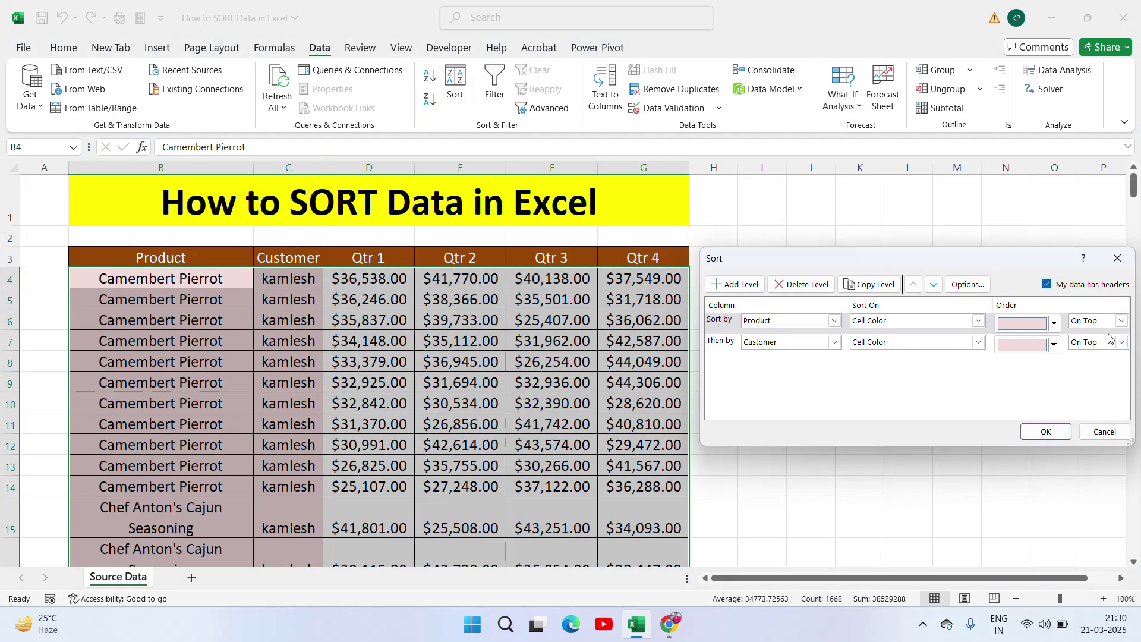
left_click(1102, 322)
left_click(1089, 345)
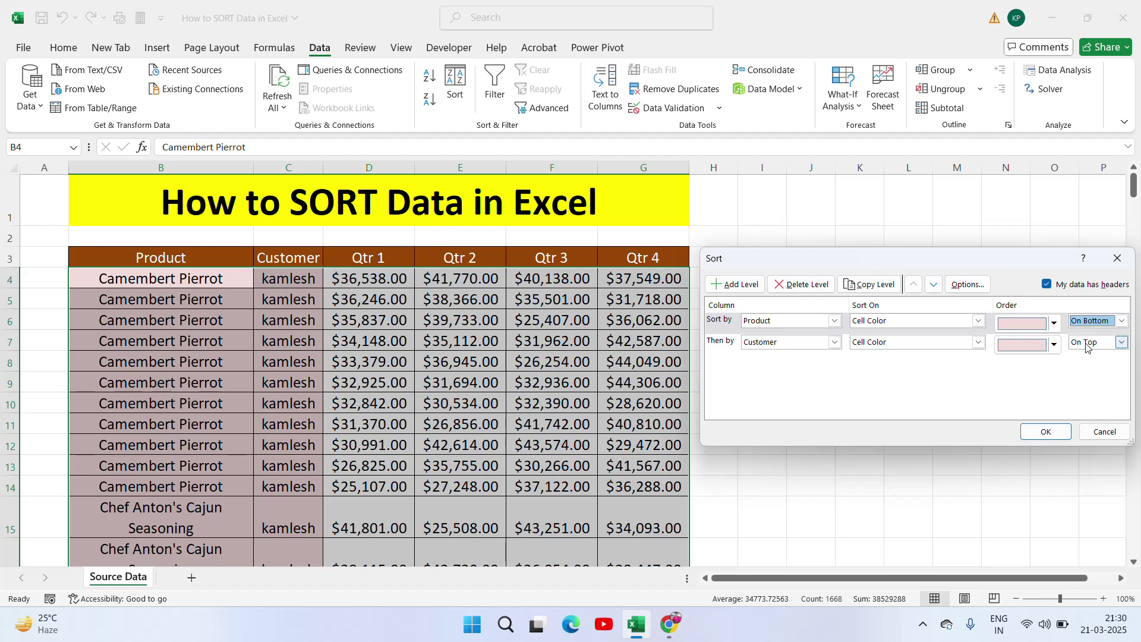
left_click(1093, 342)
left_click(1099, 375)
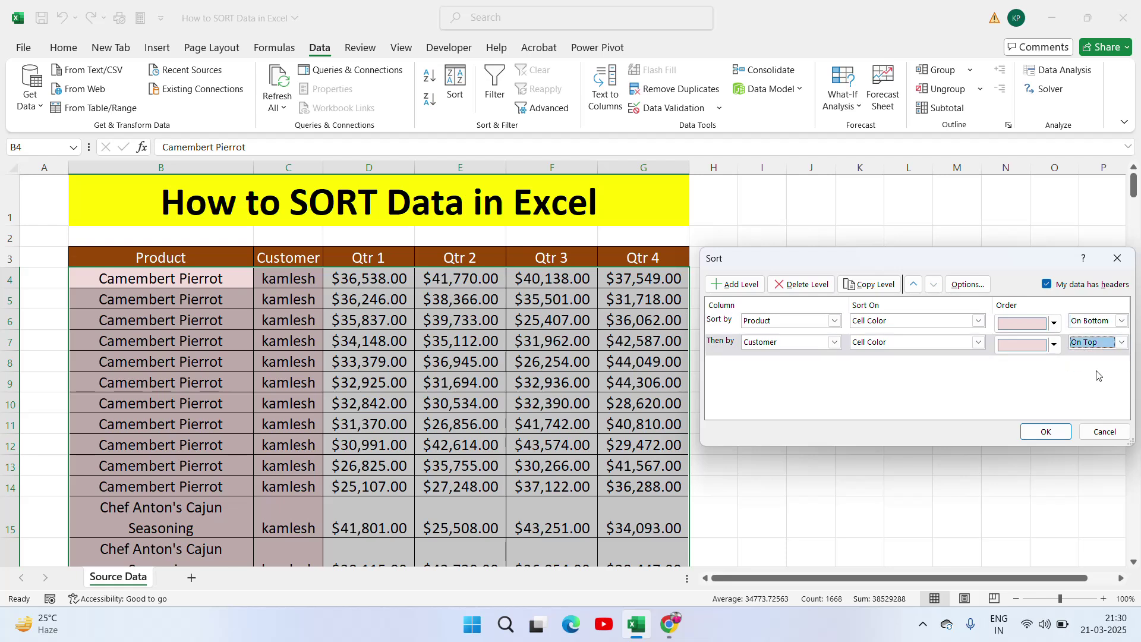
Change the cell color of both the Product and Customer sort levels to yellow and apply the sort
left_click(1054, 324)
left_click(1025, 366)
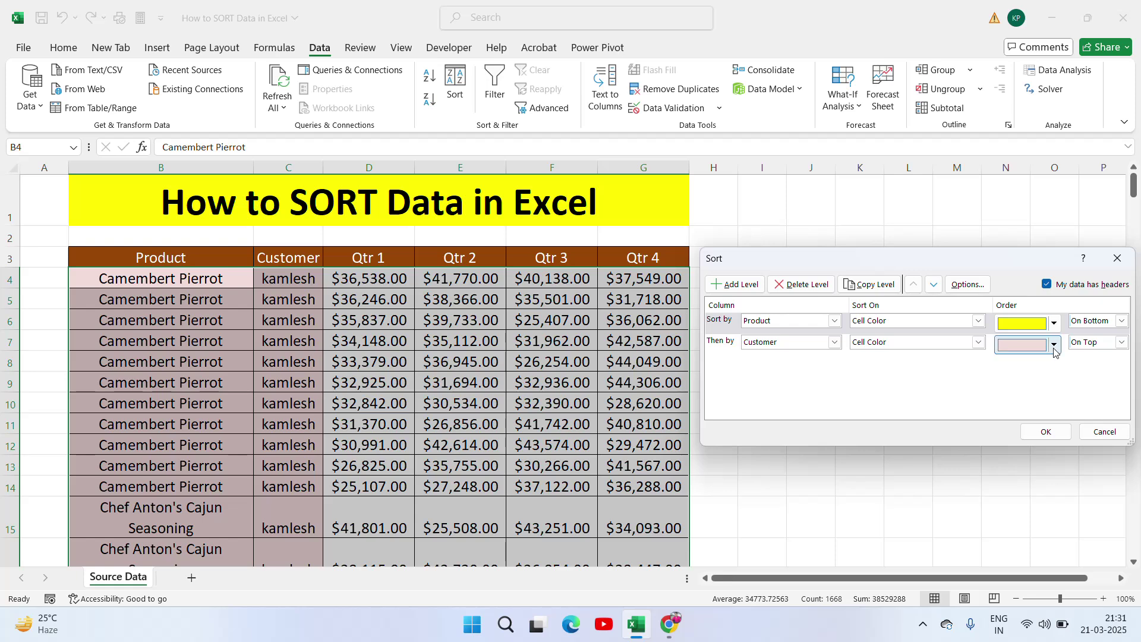
left_click(1053, 345)
left_click(1025, 387)
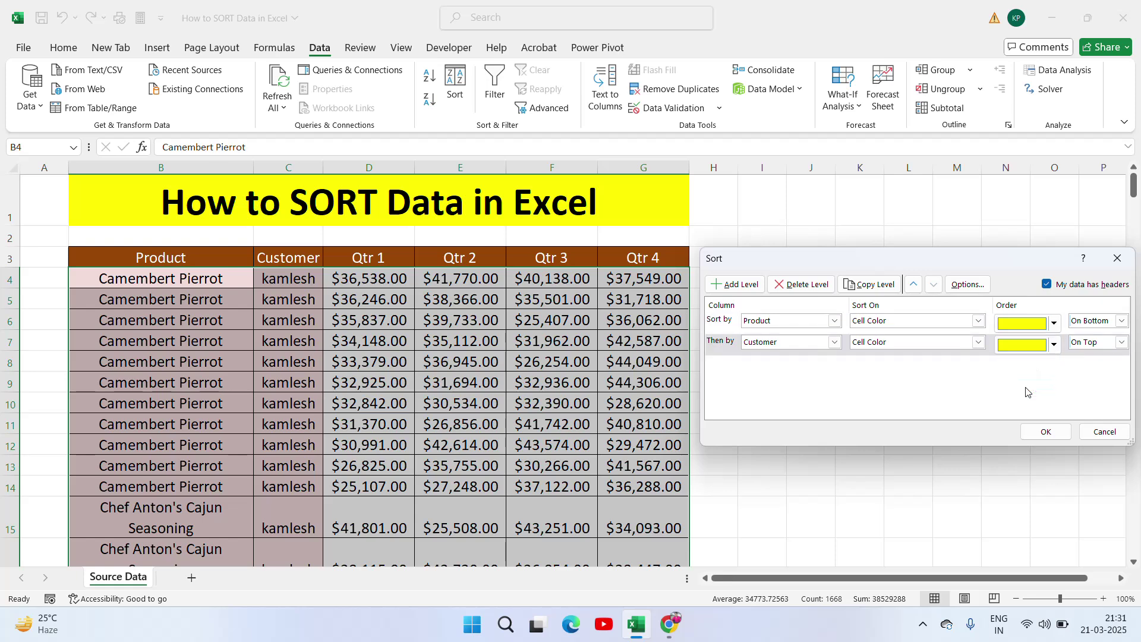
left_click(1047, 430)
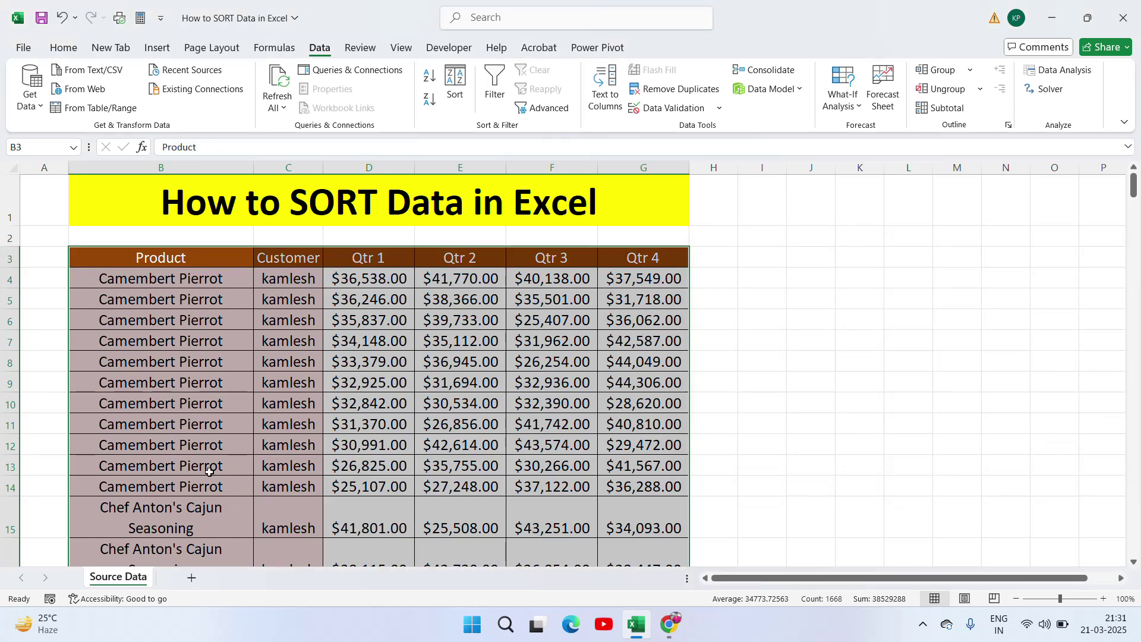
Examine the last rows of the table to check where the yellow Product and Customer cells are placed
left_click(171, 485)
key("ctrl+Down")
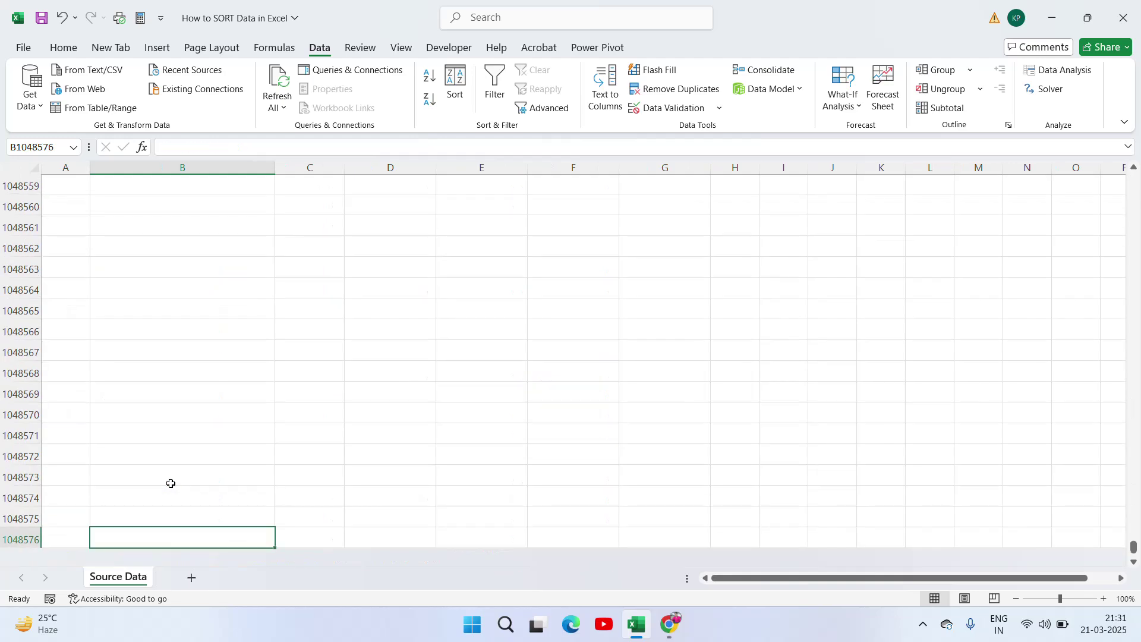
key("ctrl+Up")
key("Up")
key("Up")
key("Up")
key("Up")
key("Up")
key("Up")
key("Up")
key("Up")
key("Up")
key("Up")
key("Up")
key("Up")
key("Up")
key("Up")
key("Up")
key("Up")
key("Up")
key("Up")
key("Up")
key("Up")
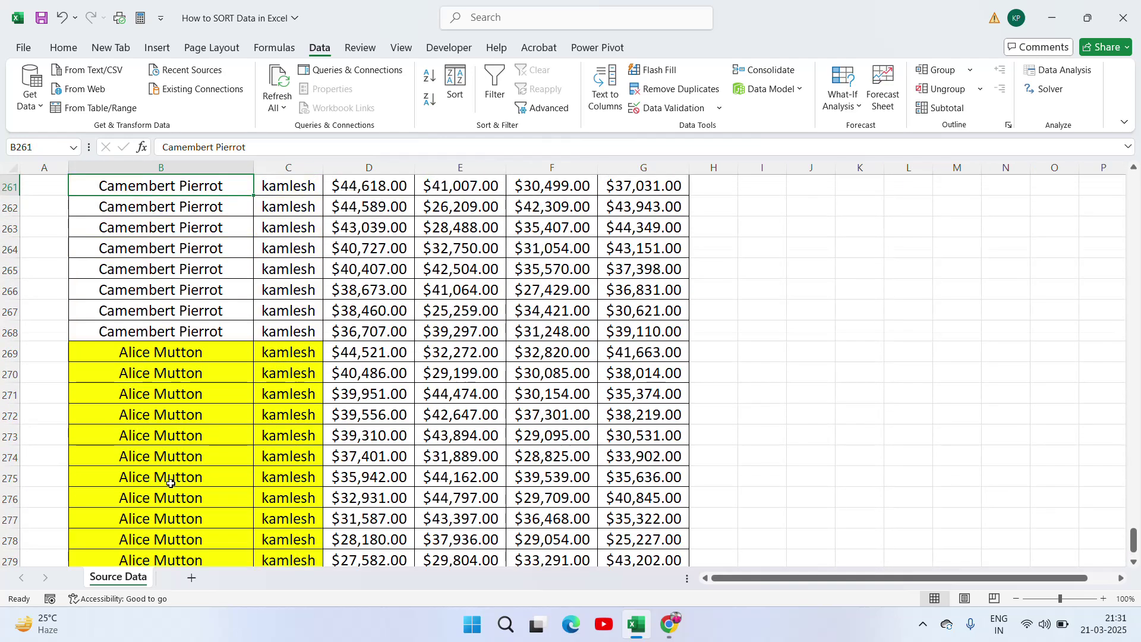
key("Down")
key("Down")
key("Down")
key("Down")
key("Down")
key("Down")
key("Down")
key("Down")
key("Down")
key("Down")
key("Down")
key("Down")
key("Down")
key("Down")
key("Down")
key("Down")
key("Down")
key("Down")
key("Down")
key("Down")
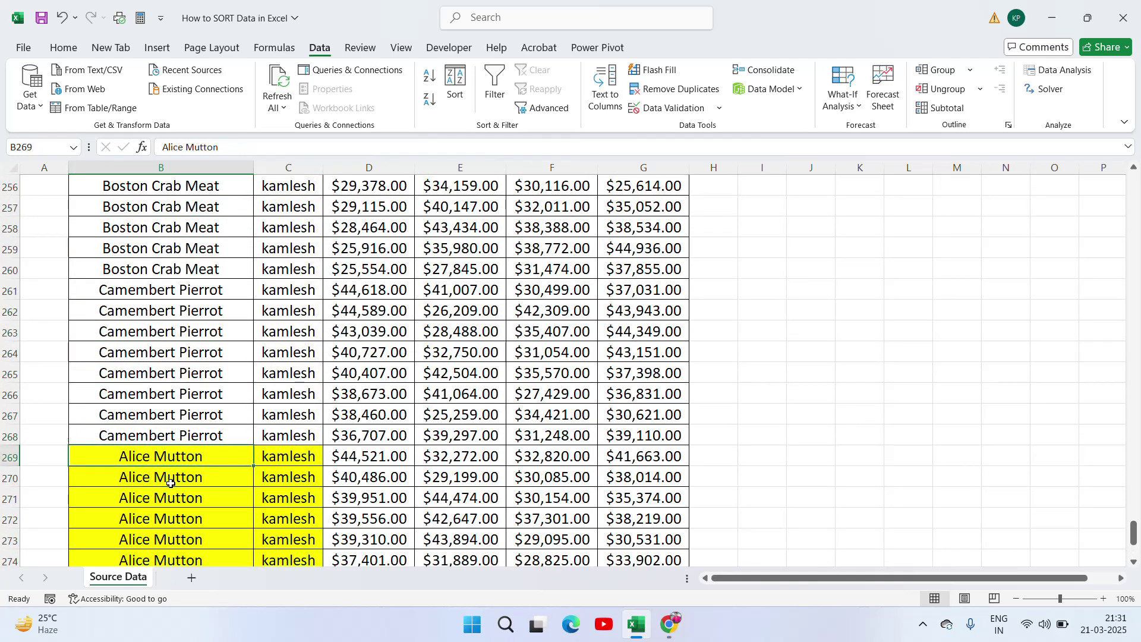
Open the sort settings for the whole table, review the Product level's Sort On options and cancel without sorting
key("ctrl+Up")
key("ctrl+Up")
key("ctrl+Up")
key("Down")
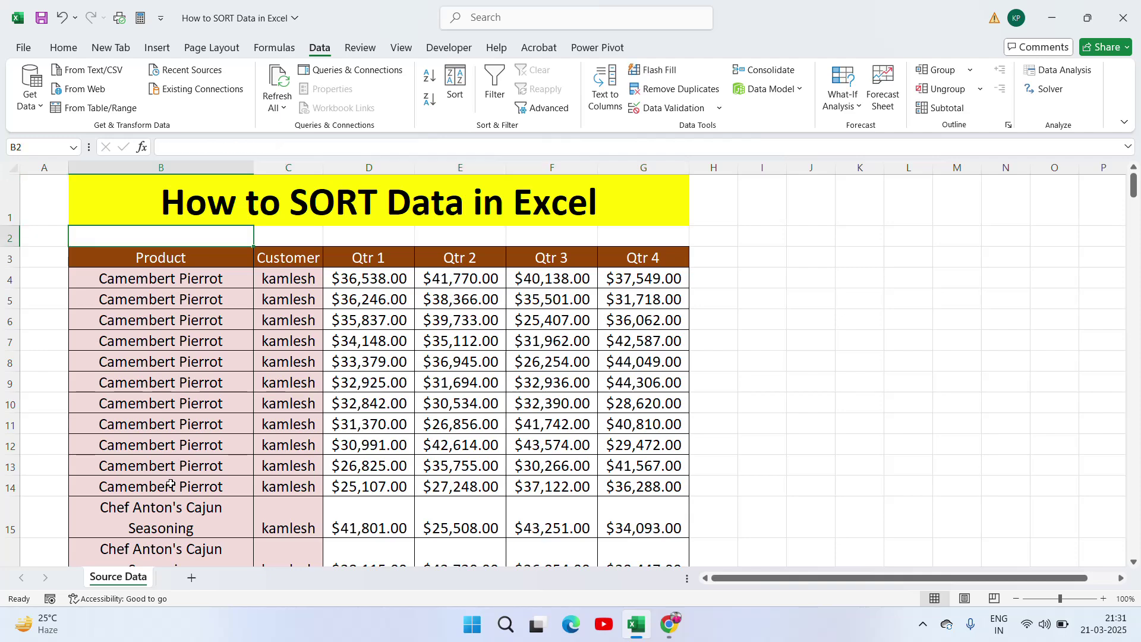
key("Down")
key("ctrl+shift+Right")
key("ctrl+shift+Down")
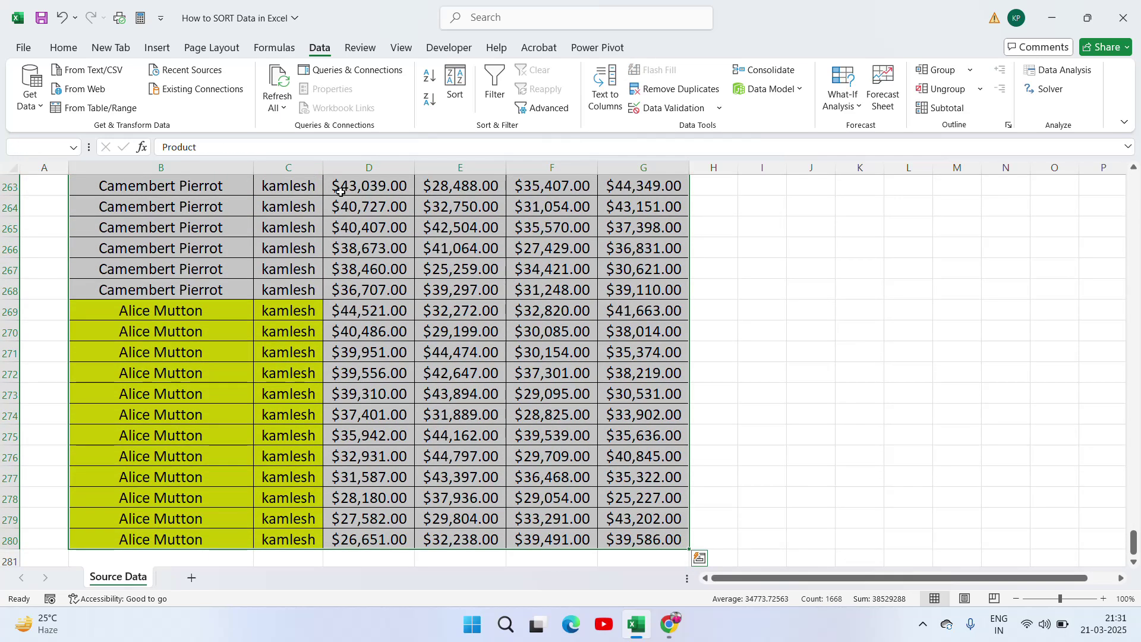
left_click(455, 83)
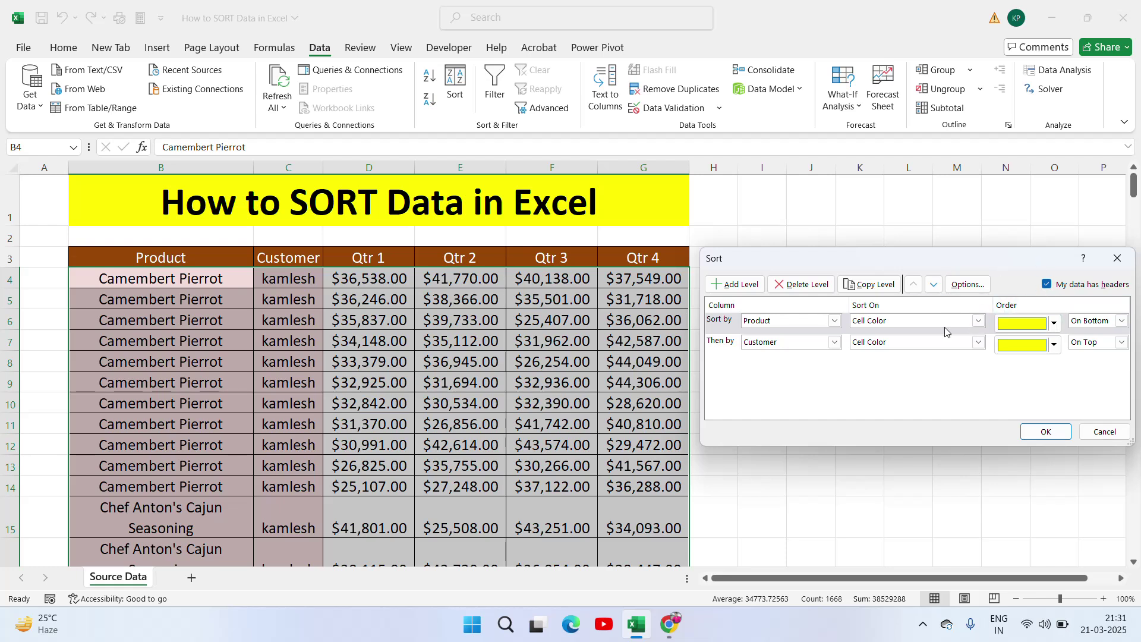
left_click(979, 320)
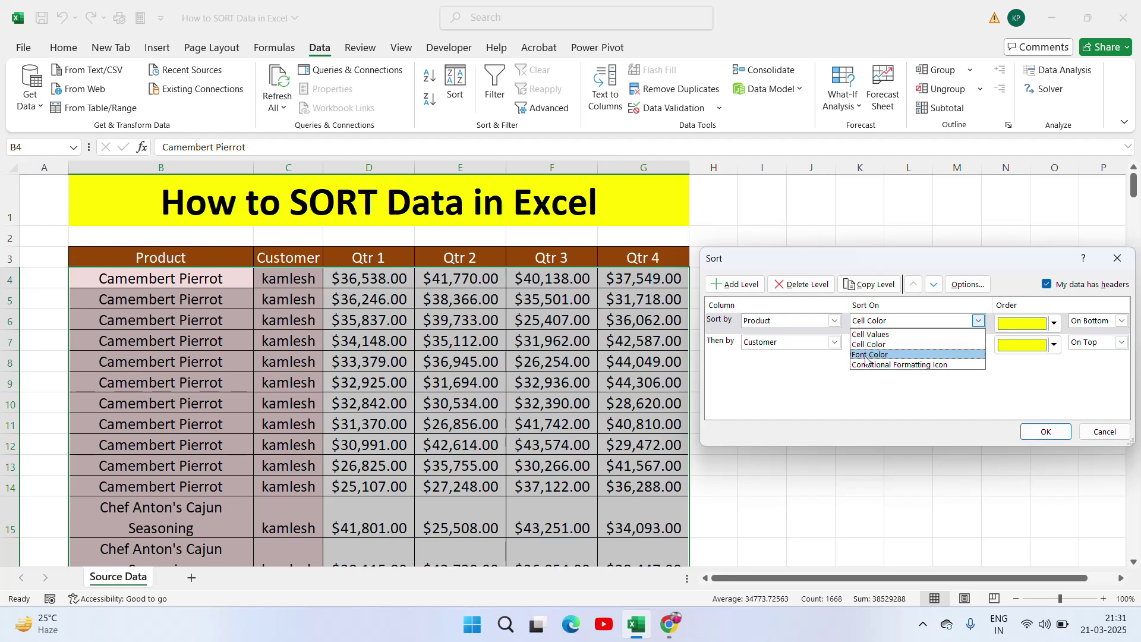
key("Escape")
key("Escape")
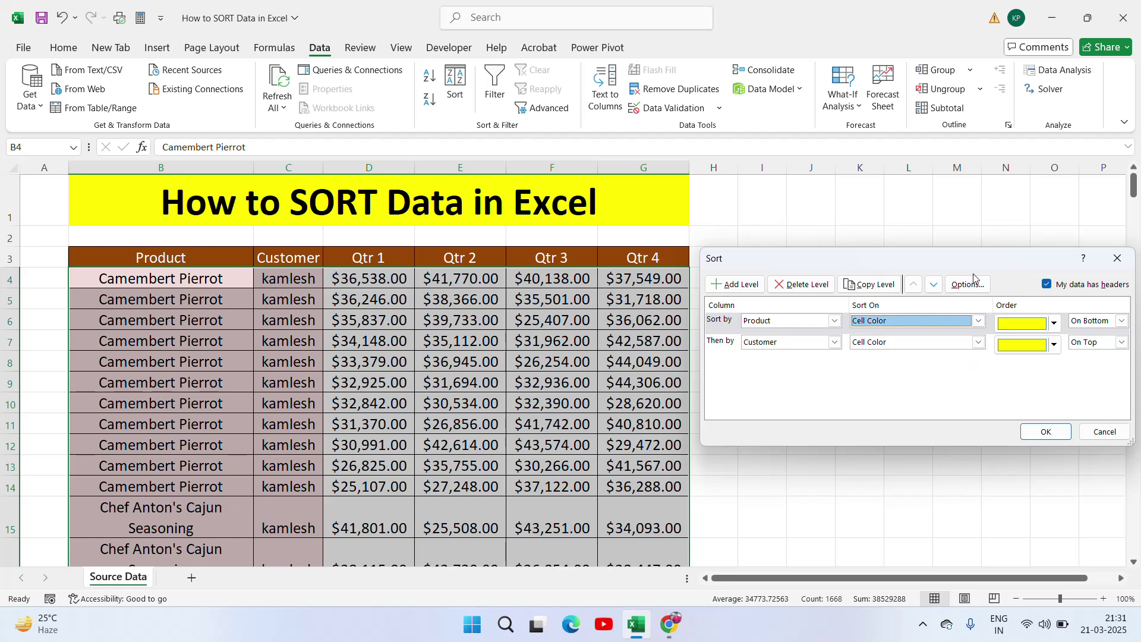
Fill the whole sales table, including its header row, with white
left_click(64, 48)
left_click(219, 104)
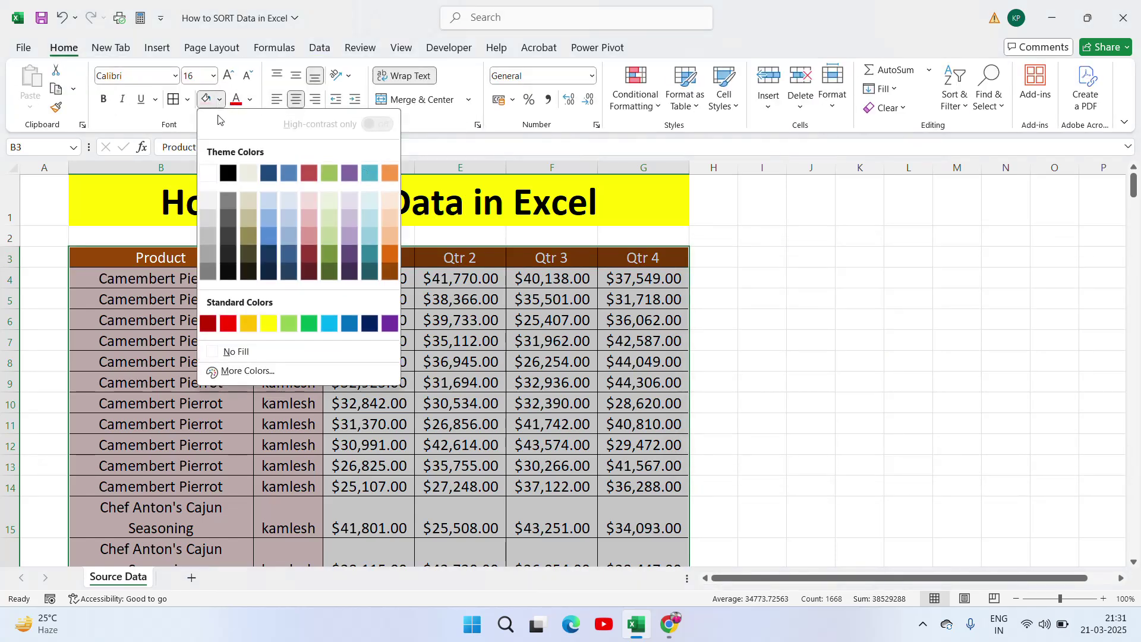
left_click(214, 169)
left_click(186, 269)
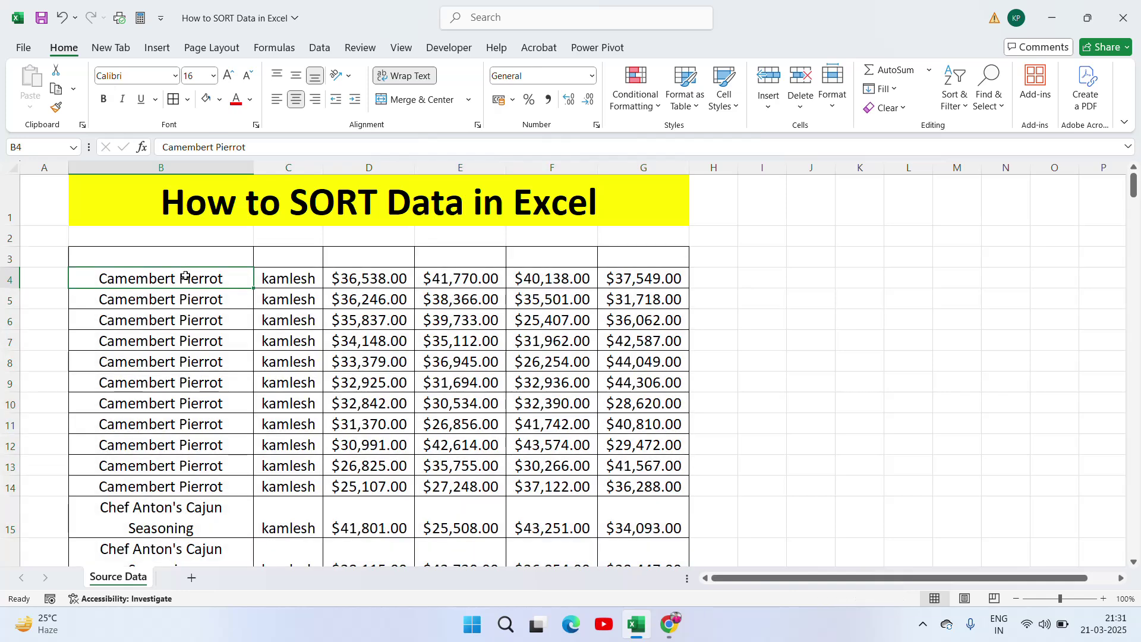
Fill the table's header row from Product to Qtr 4 with black
key("Up")
key("ctrl+shift+Right")
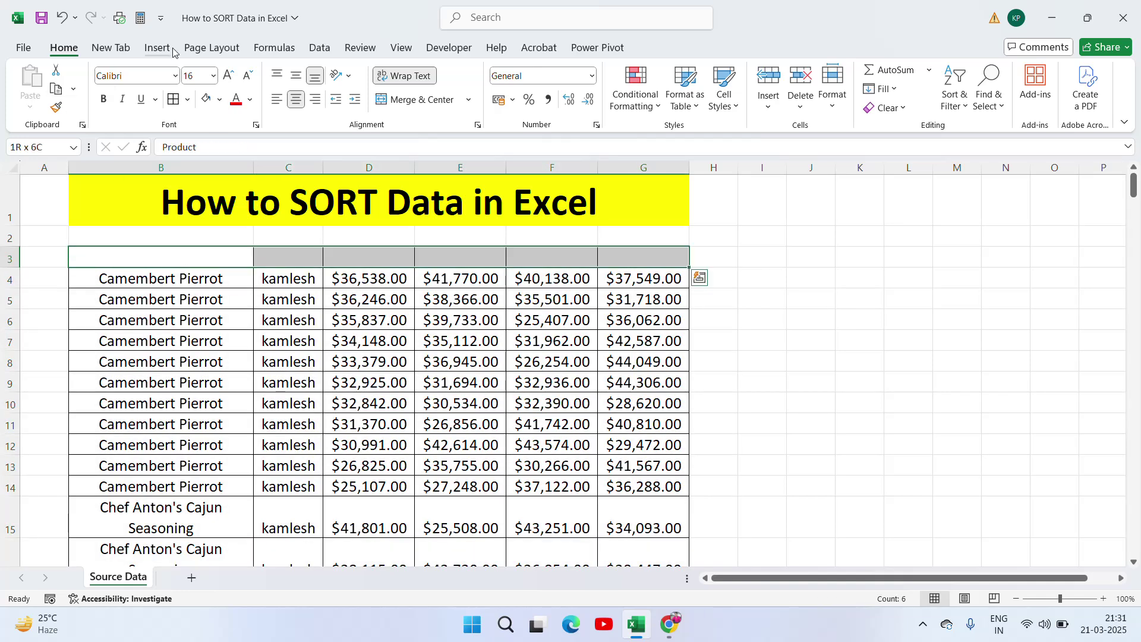
left_click(219, 99)
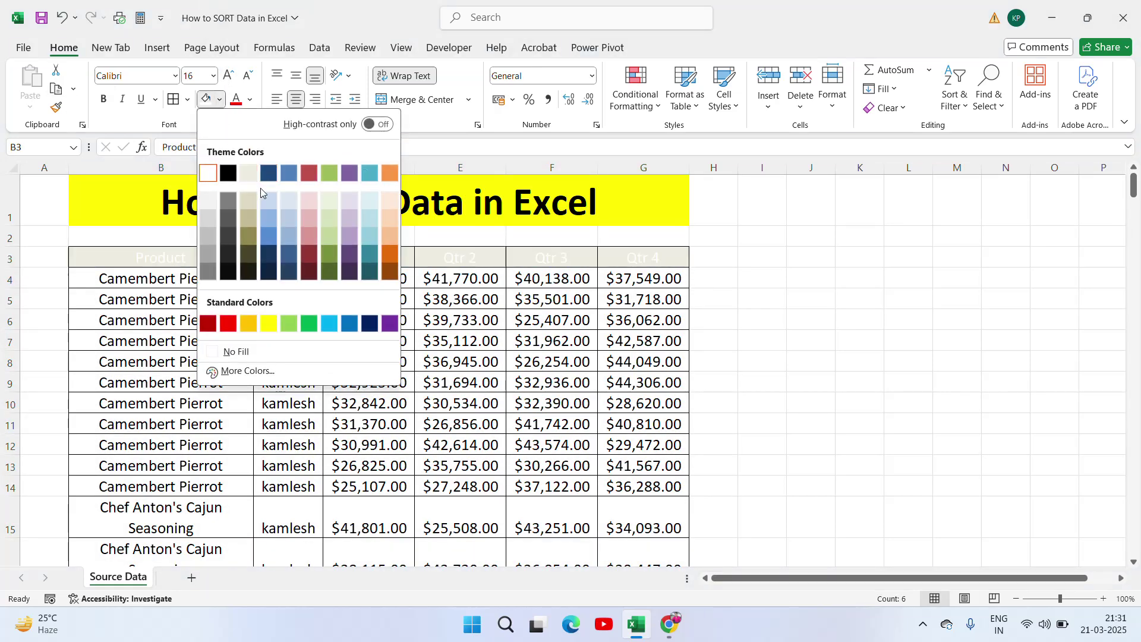
left_click(233, 175)
Color the Product and Customer text in rows 4 to 12 red
left_click(169, 286)
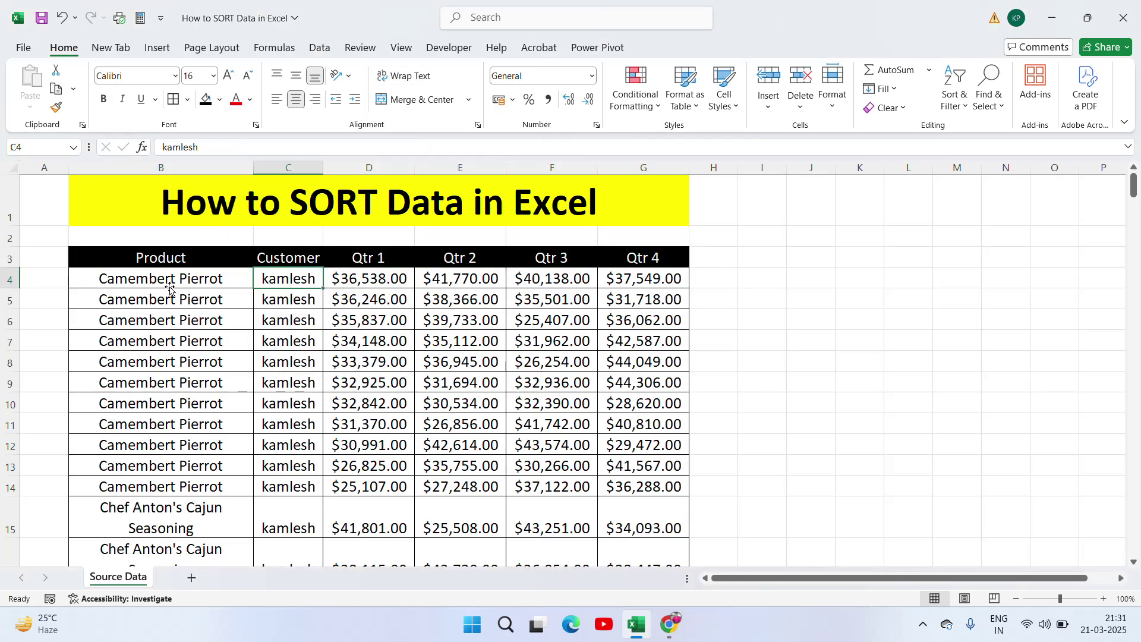
key("shift+Down")
key("shift+Down")
key("shift+Down")
key("shift+Down")
key("shift+Down")
key("shift+Down")
key("shift+Down")
key("shift+Down")
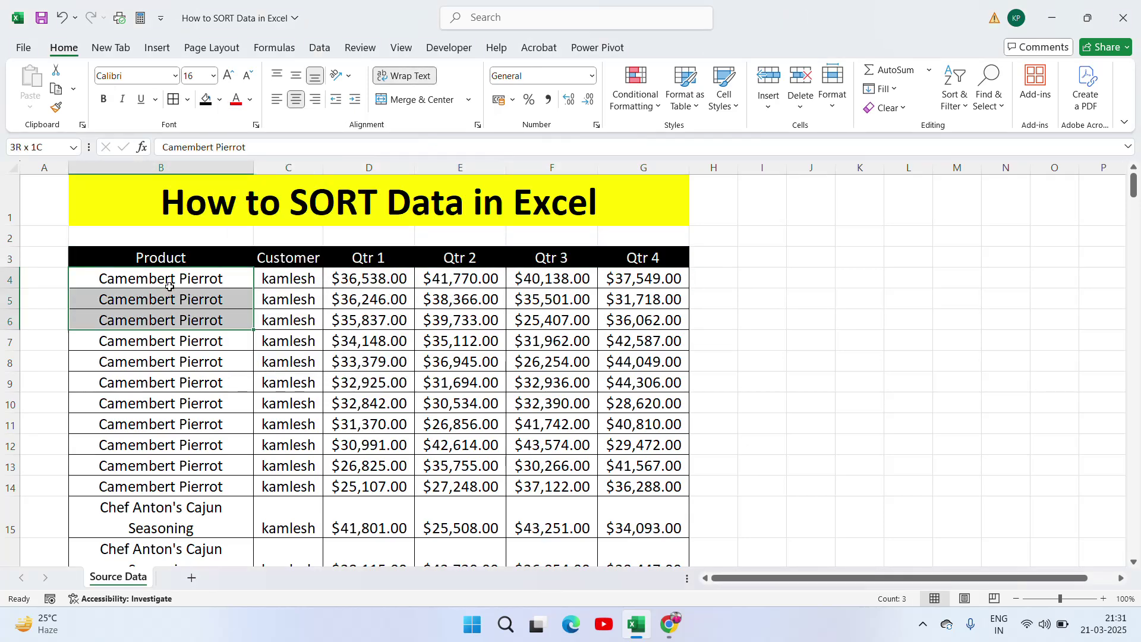
key("shift+Right")
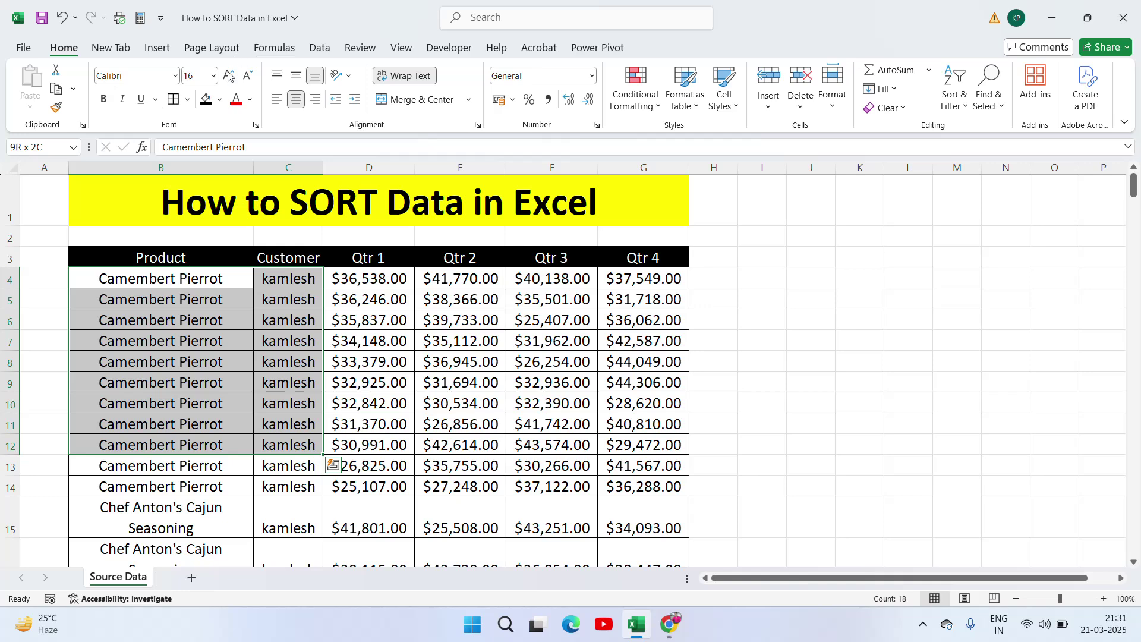
left_click(236, 100)
Color the Product and Customer text in rows 23 to 33 with the theme blue
left_click(177, 503)
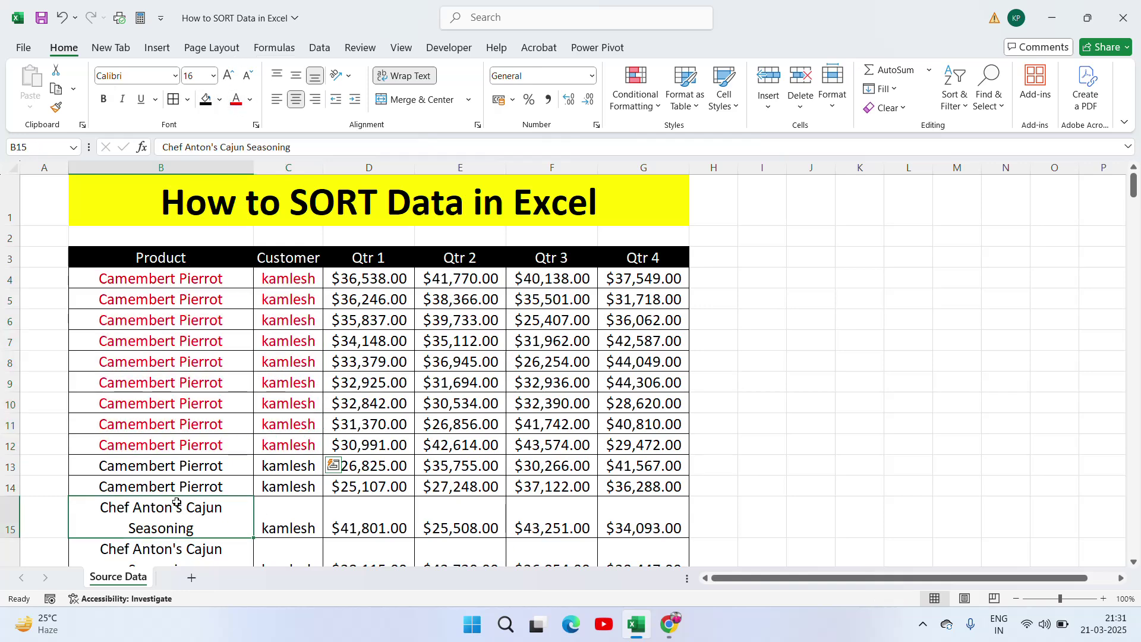
key("Down")
key("Down")
key("Down")
key("Down")
key("Down")
key("Down")
key("Down")
key("Down")
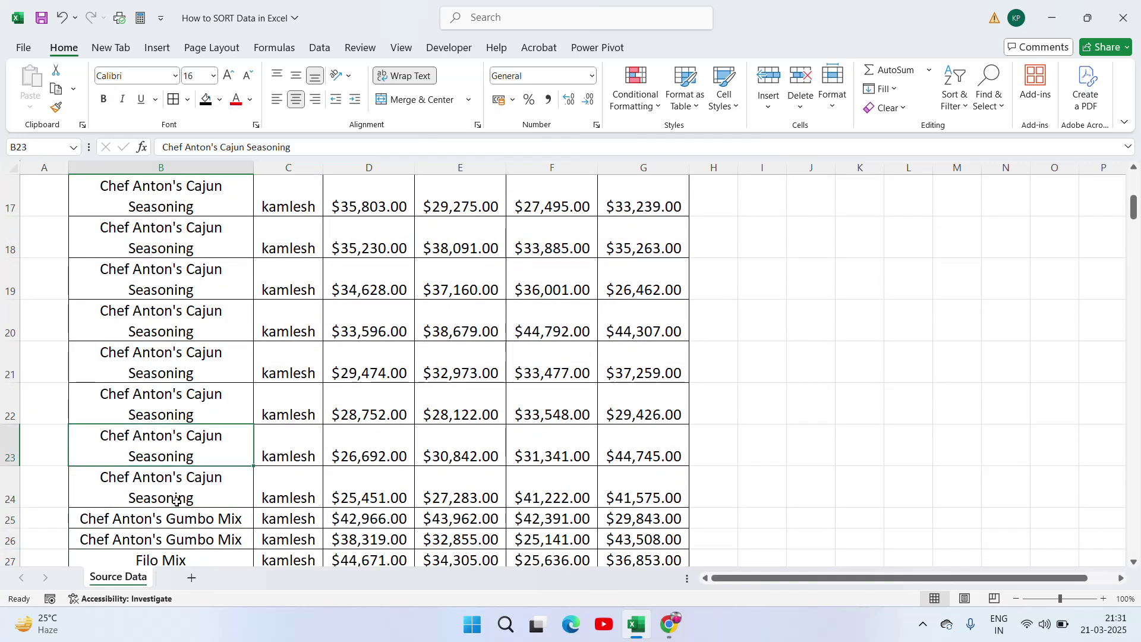
key("shift+Right")
key("shift+Down")
key("shift+Down")
key("shift+Down")
key("shift+Down")
key("shift+Down")
key("shift+Down")
key("shift+Down")
key("shift+Down")
key("shift+Down")
key("shift+Down")
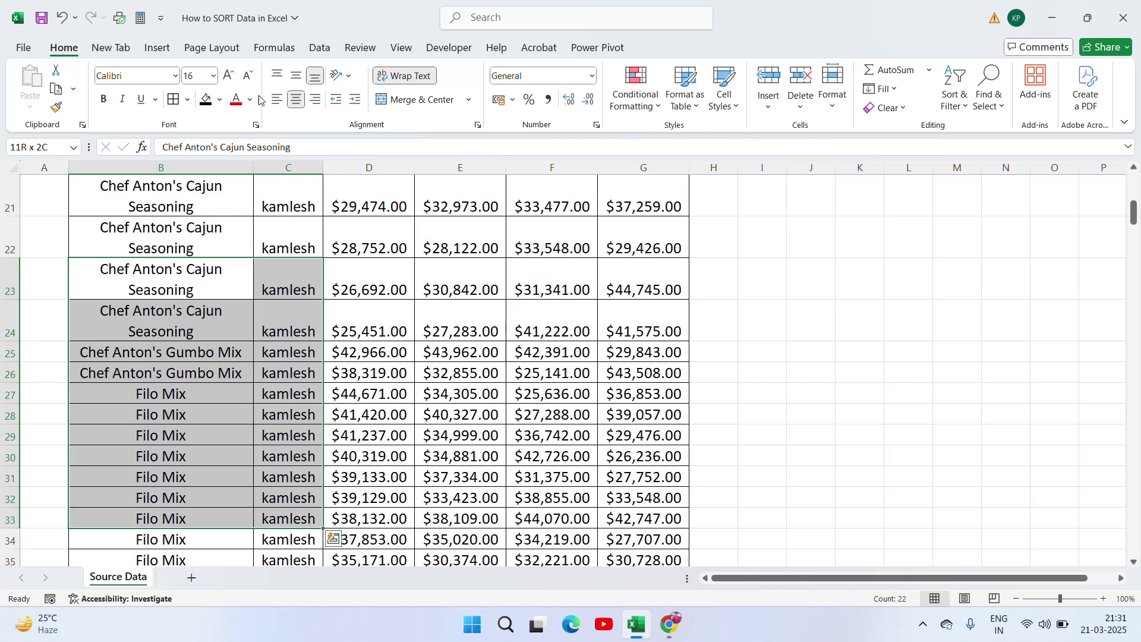
left_click(250, 103)
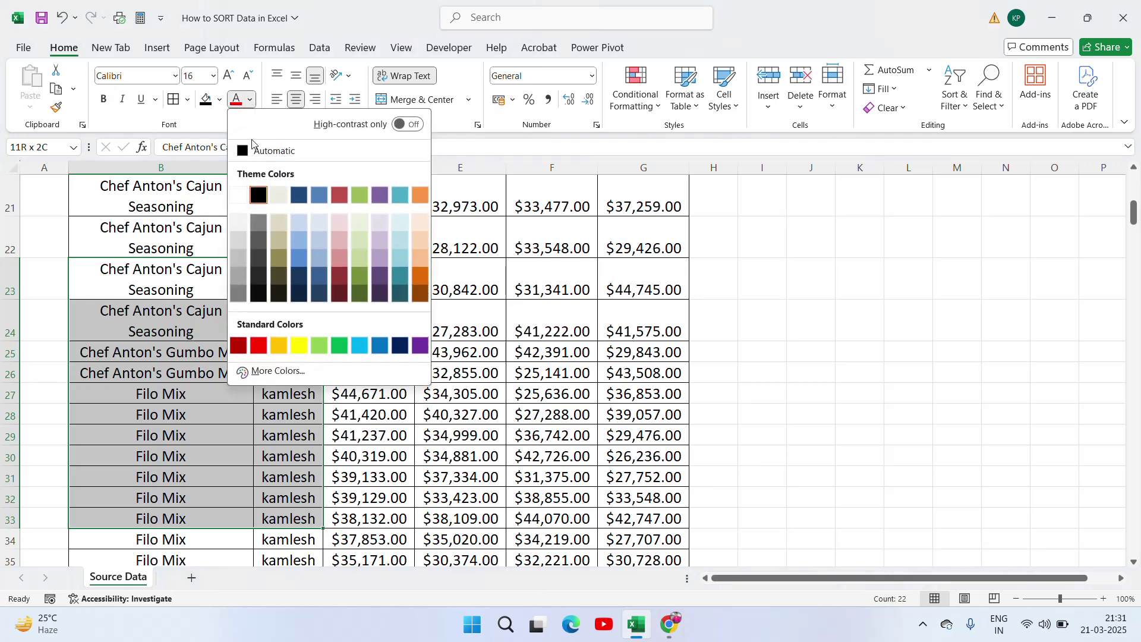
left_click(322, 200)
Color the Product and Customer text in rows 43 to 53 with a dark teal theme color
left_click(197, 409)
key("Down")
key("Down")
key("Down")
key("Down")
key("Down")
key("Down")
key("Down")
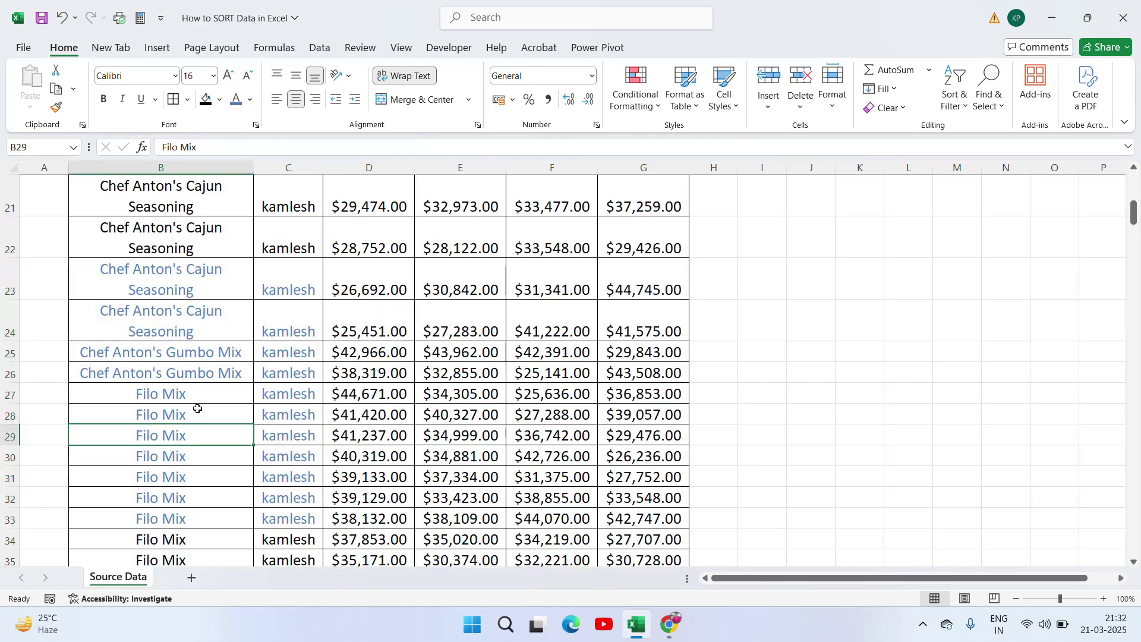
key("Down")
key("Down")
key("Down")
key("Down")
key("Down")
key("Down")
key("Down")
key("Down")
key("shift+Right")
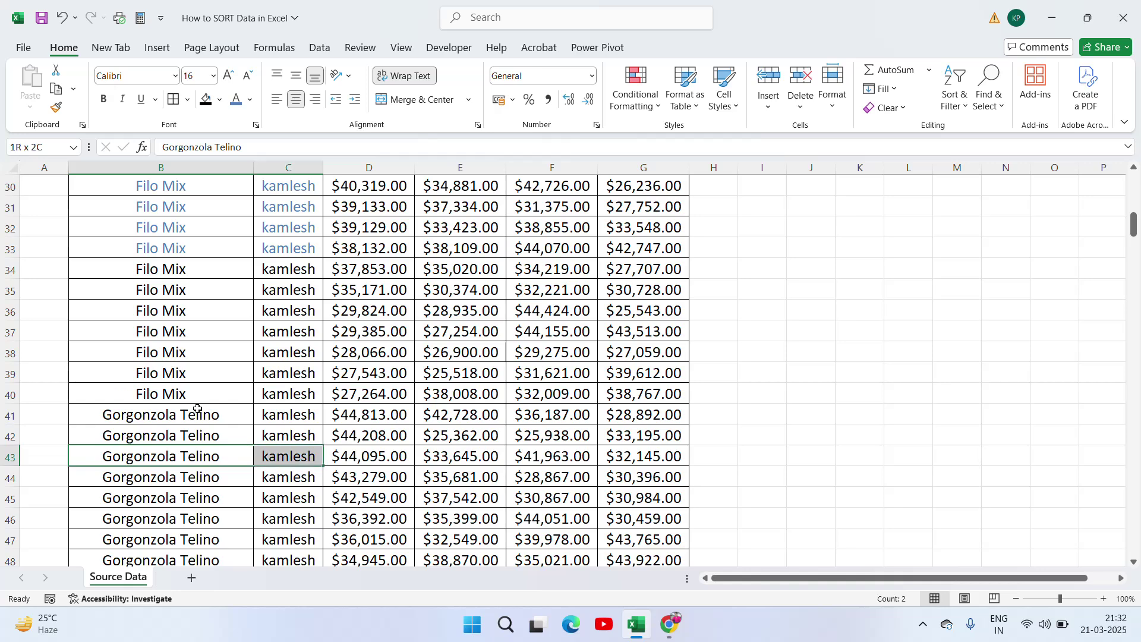
key("shift+Down")
key("shift+Down")
key("shift+Down")
key("shift+Down")
key("shift+Down")
key("shift+Down")
key("shift+Down")
key("shift+Down")
key("shift+Down")
key("shift+Down")
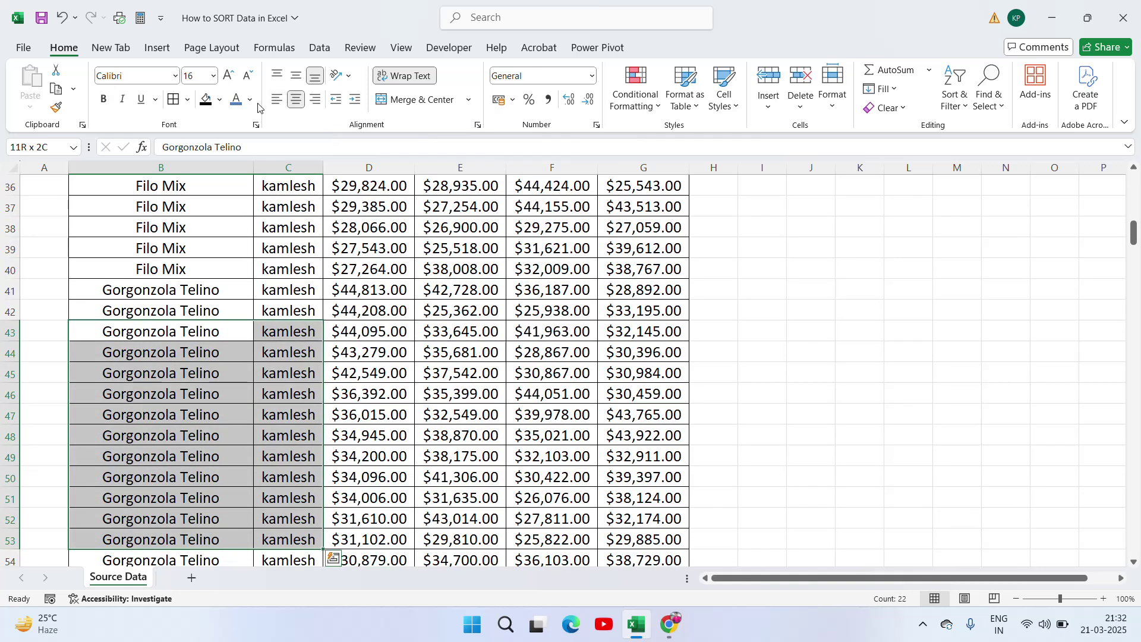
left_click(251, 100)
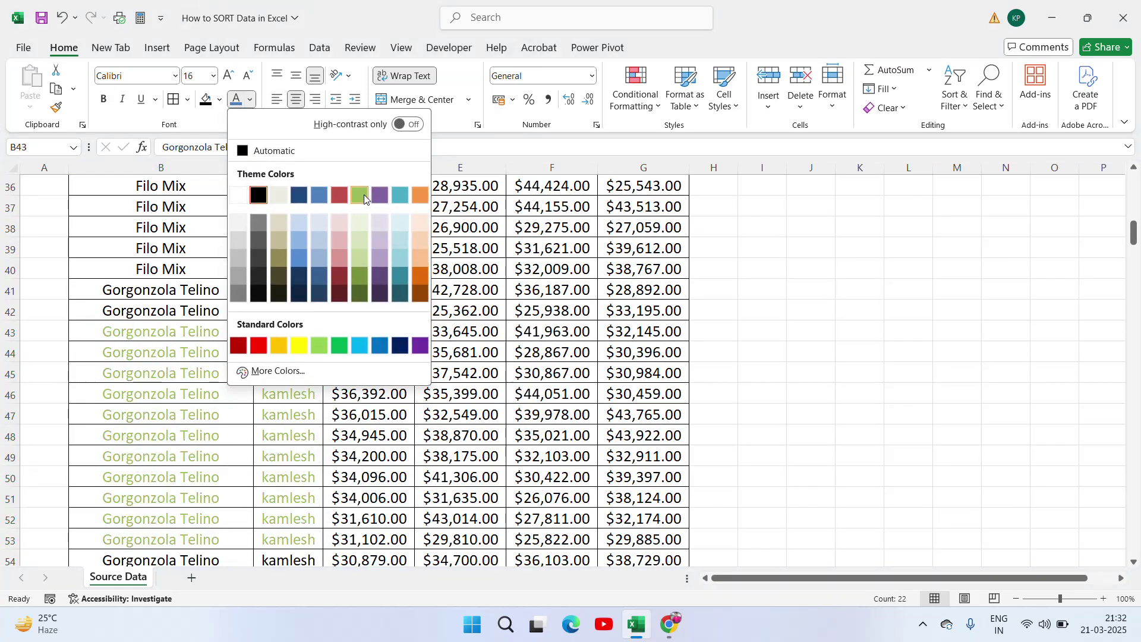
left_click(402, 280)
Color the Product and Customer text in rows 67 to 86 with the standard light blue
left_click(152, 433)
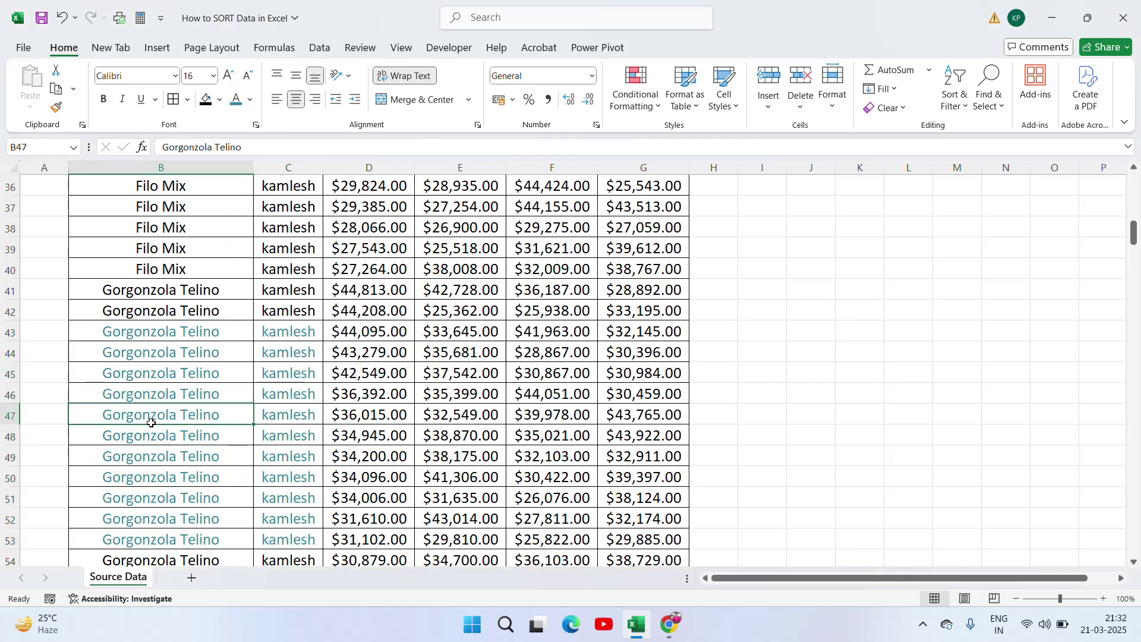
key("Down")
key("Down")
key("Down")
key("Down")
key("Down")
key("Down")
key("Down")
key("Down")
key("Down")
key("Down")
key("Down")
key("Down")
key("Down")
key("Down")
key("Down")
key("Down")
key("Down")
key("Down")
key("Down")
key("Down")
key("Up")
key("Up")
key("Up")
key("Up")
key("Up")
key("Up")
key("Up")
key("Up")
key("Up")
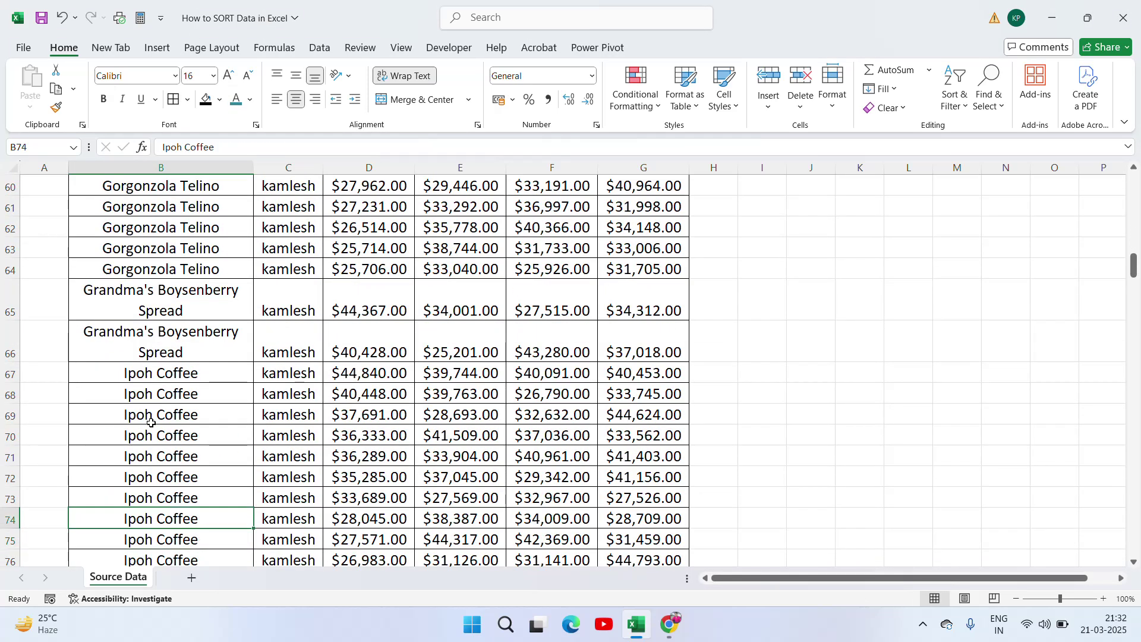
key("Down")
key("shift+Right")
key("shift+Down")
key("shift+Down")
key("shift+Down")
key("shift+Down")
key("shift+Down")
key("shift+Down")
key("shift+Down")
key("shift+Down")
key("shift+Down")
key("shift+Down")
key("shift+Down")
key("shift+Down")
key("shift+Down")
key("shift+Down")
key("shift+Down")
key("shift+Down")
key("shift+Down")
key("shift+Down")
key("shift+Down")
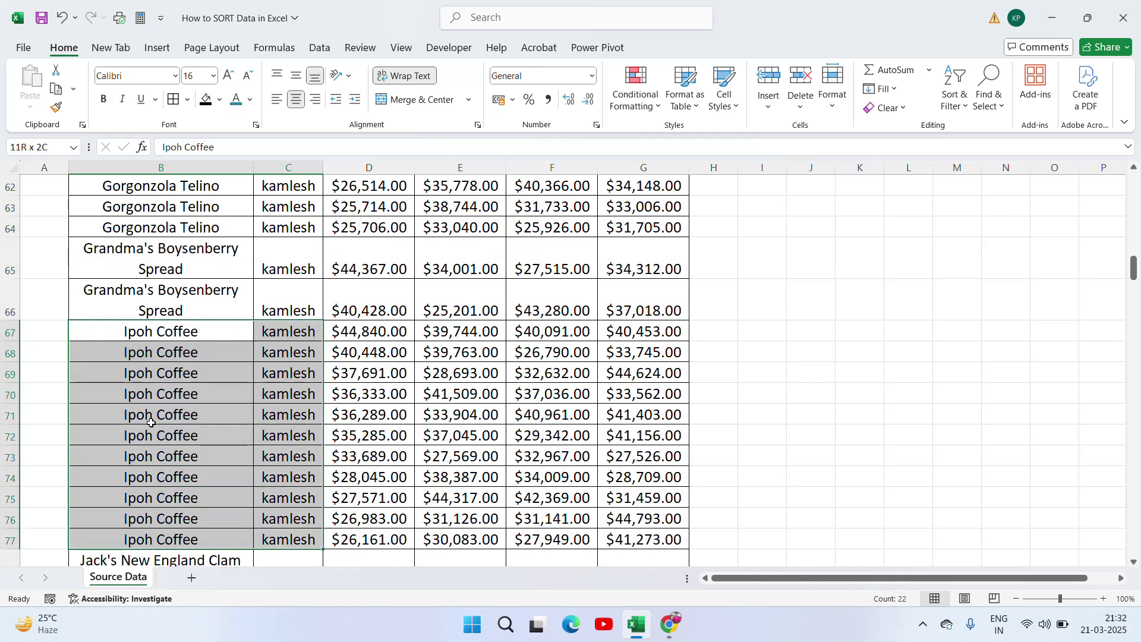
left_click(250, 101)
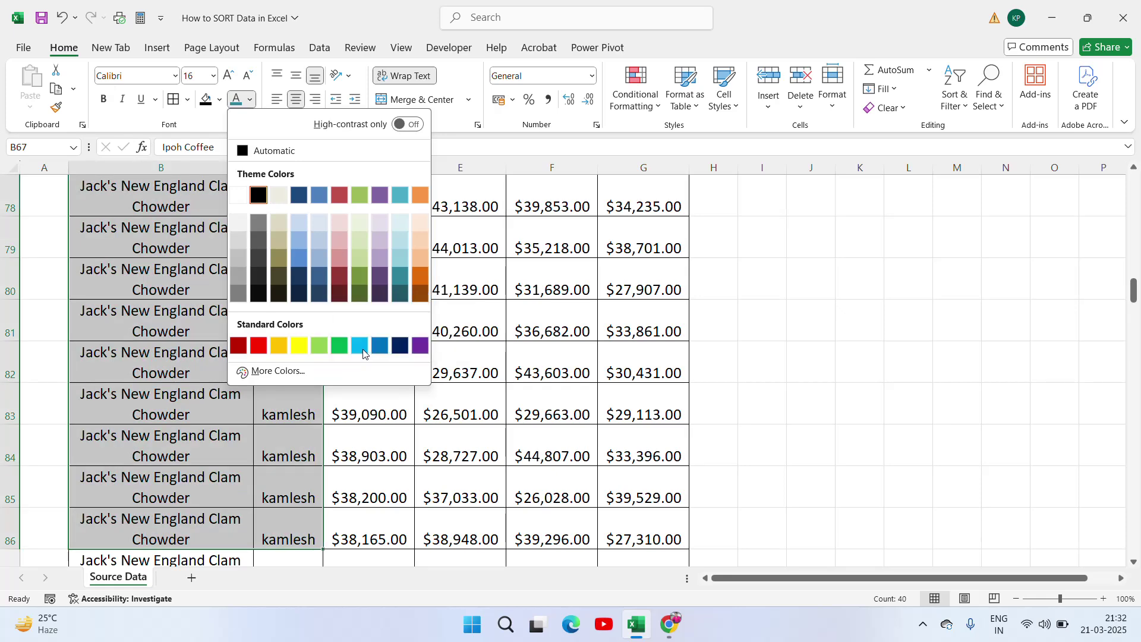
left_click(359, 346)
Open the sort settings for the whole table and sort the Product level on Font Color, with light blue on top
left_click(206, 446)
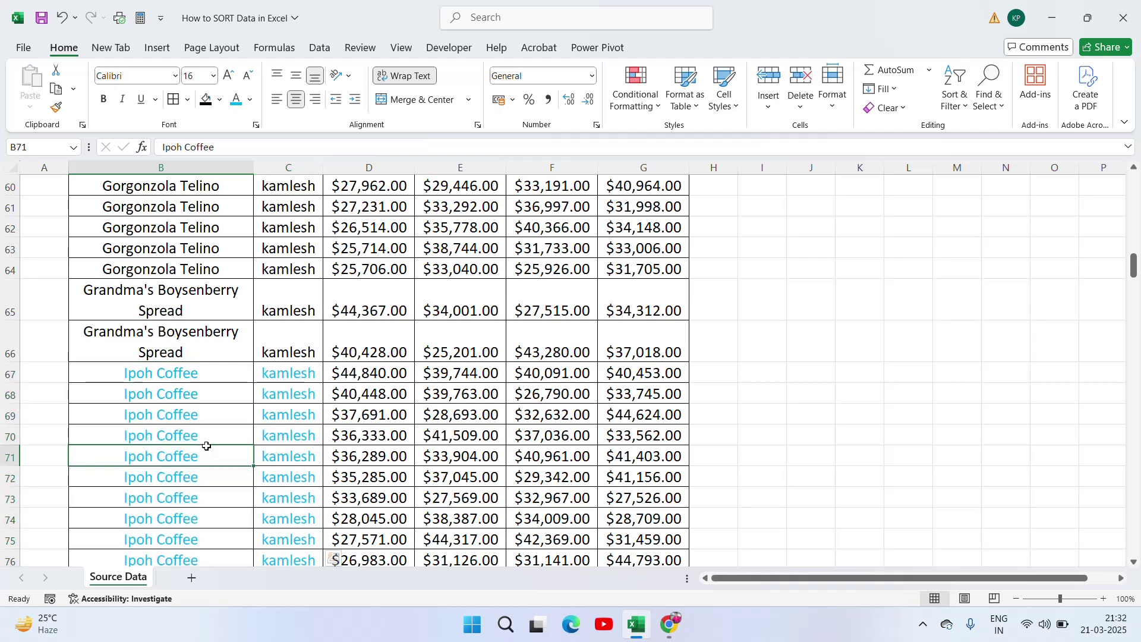
key("ctrl+Up")
key("ctrl+Up")
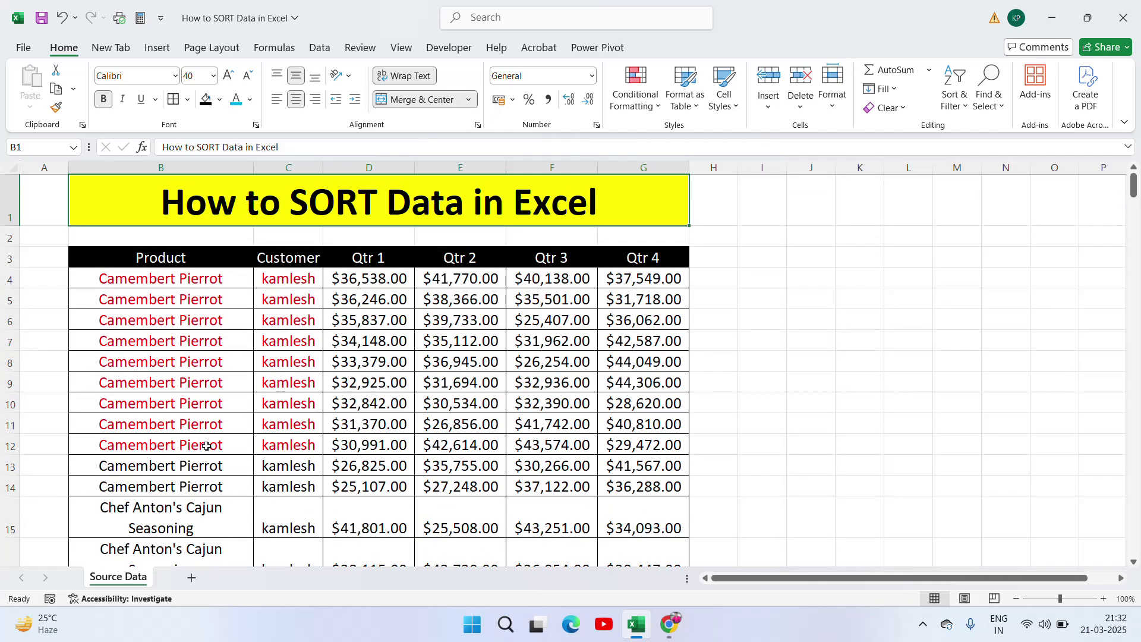
key("ctrl+Down")
key("shift+Right")
key("shift+Right")
key("shift+Right")
key("shift+Right")
key("shift+Right")
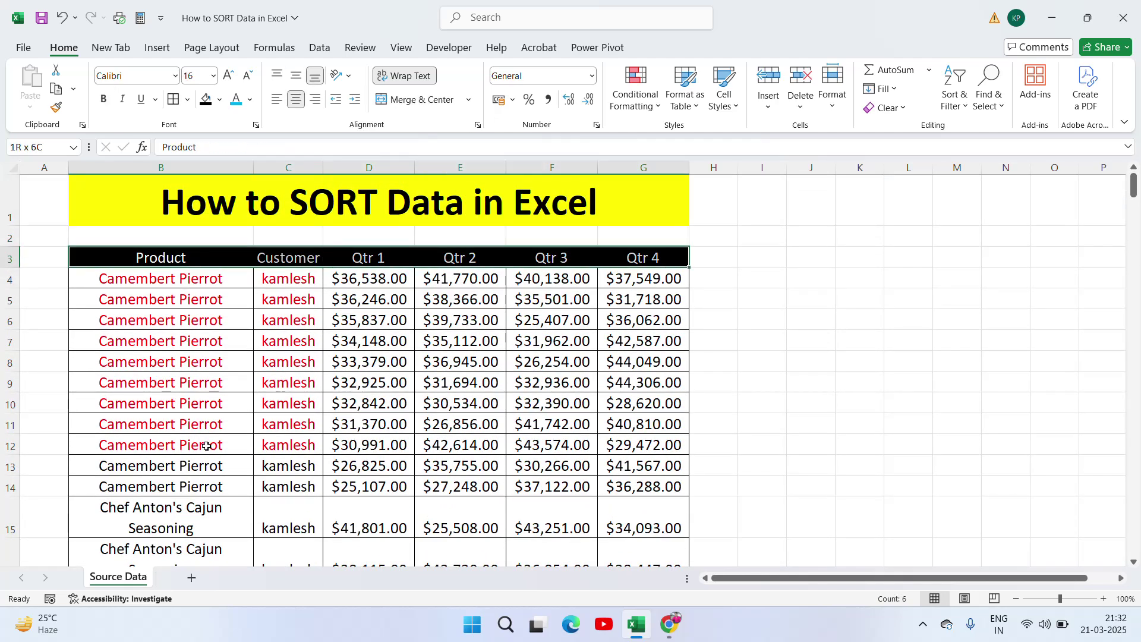
key("ctrl+shift+Down")
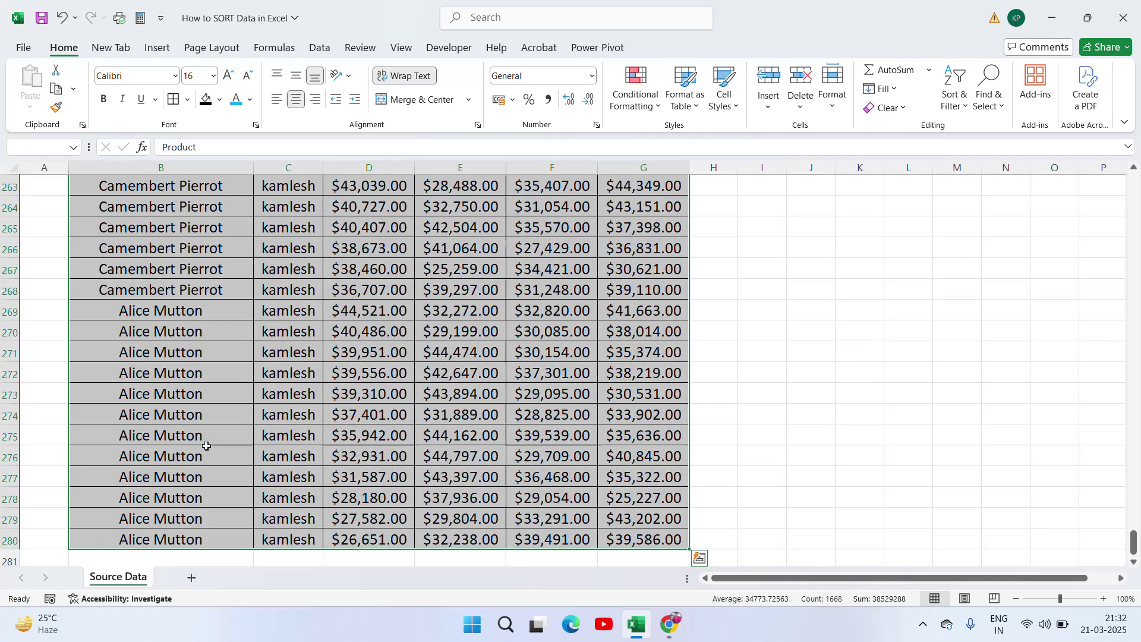
left_click(318, 51)
left_click(455, 83)
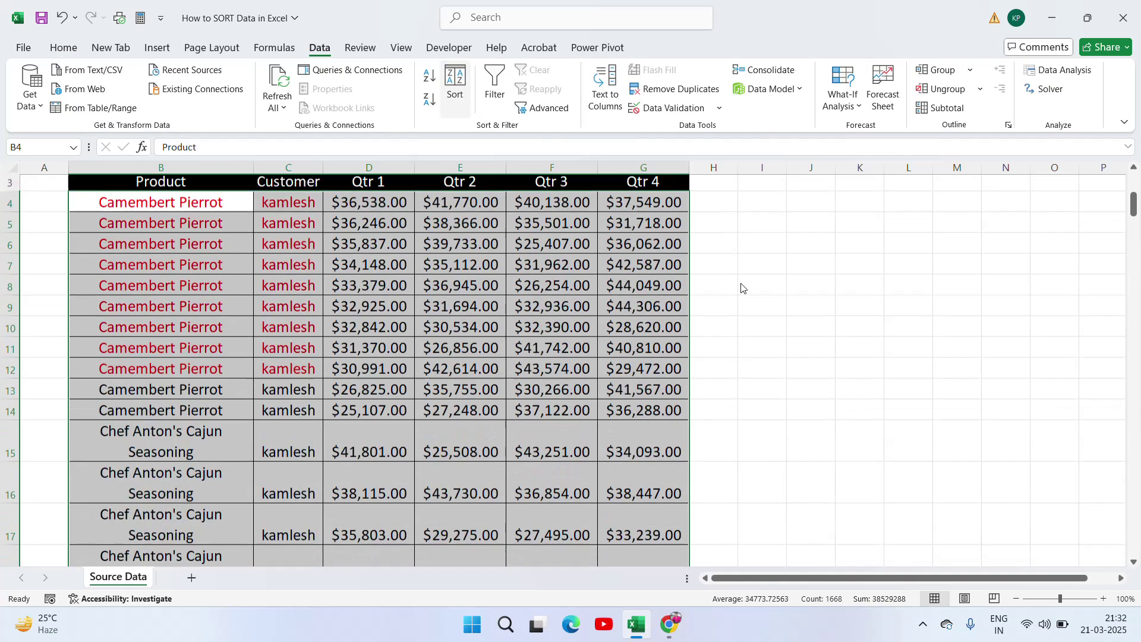
left_click(901, 321)
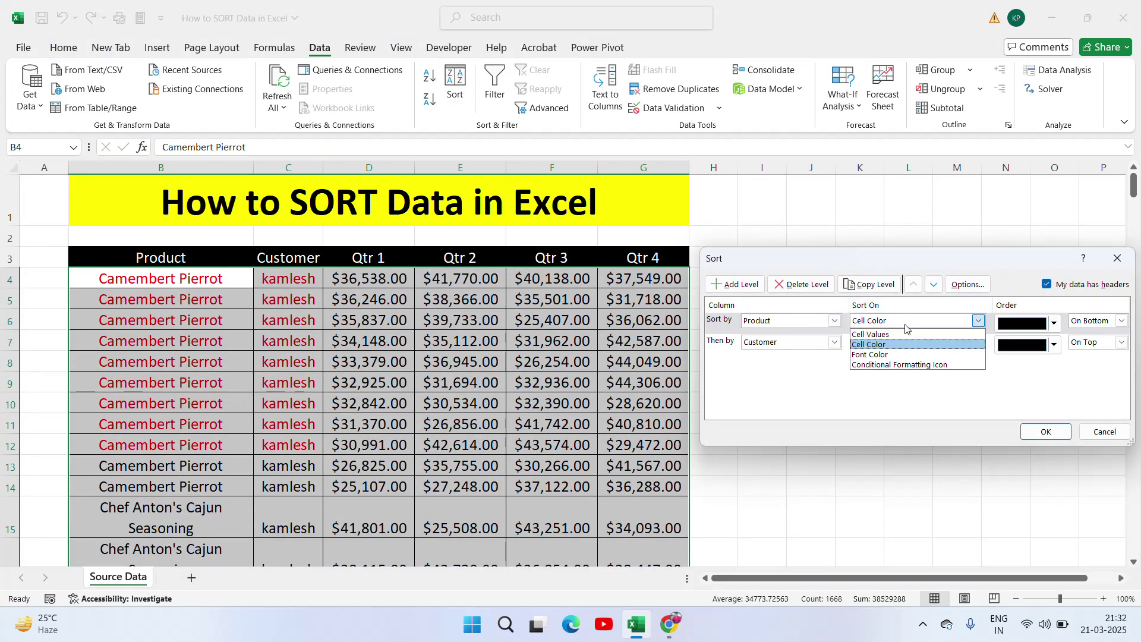
left_click(884, 356)
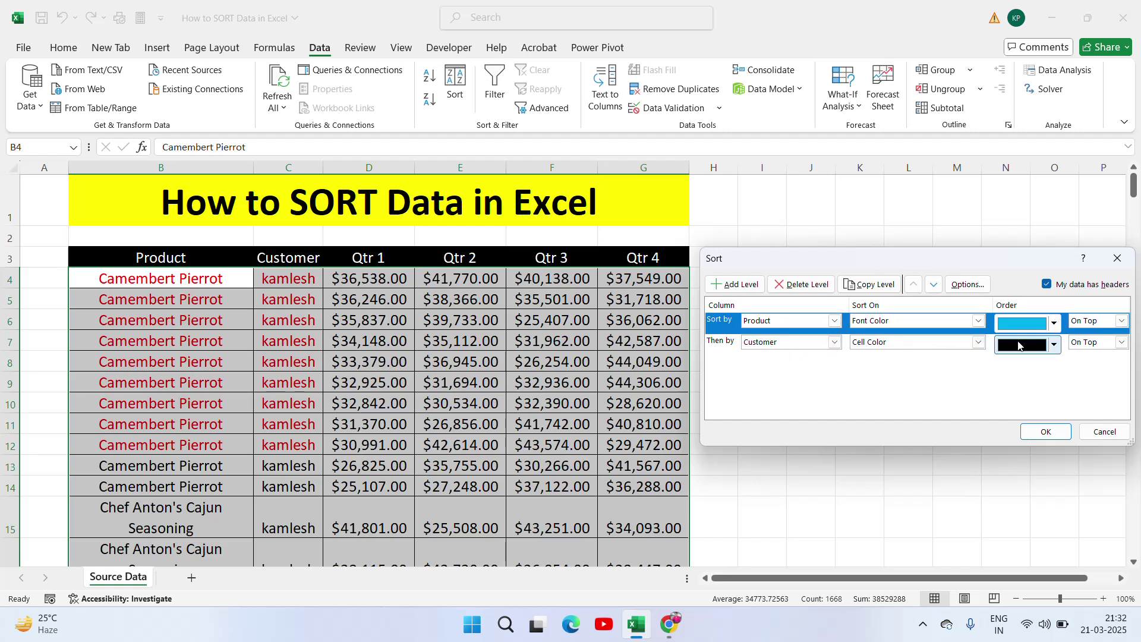
Set the Customer level to sort on Font Color with light blue on top, and apply the sort
left_click(1055, 346)
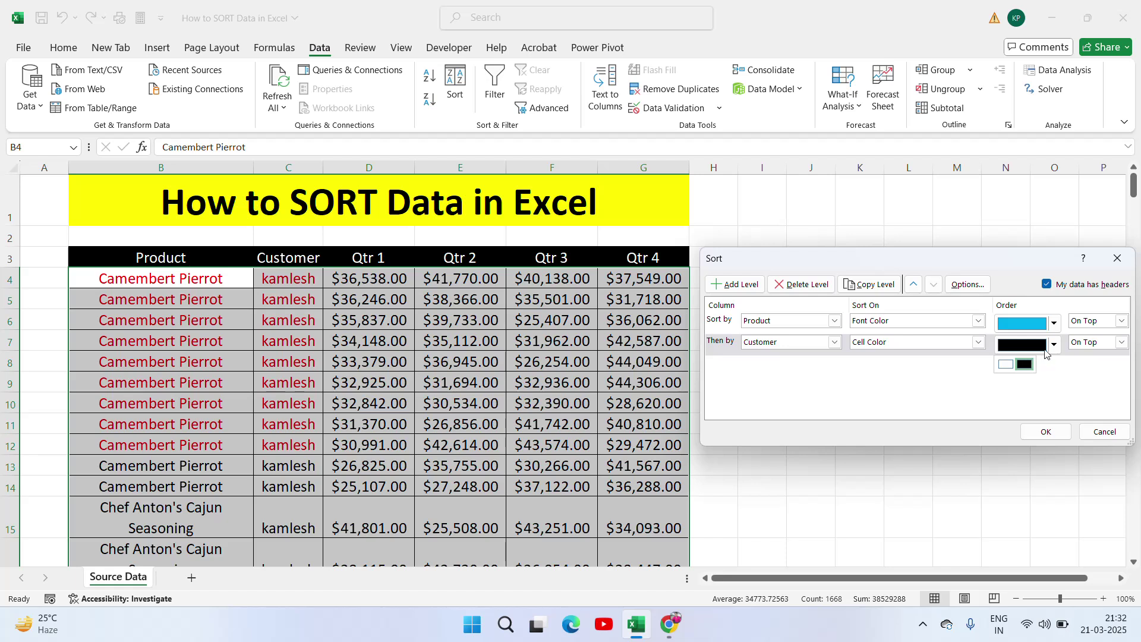
left_click(774, 346)
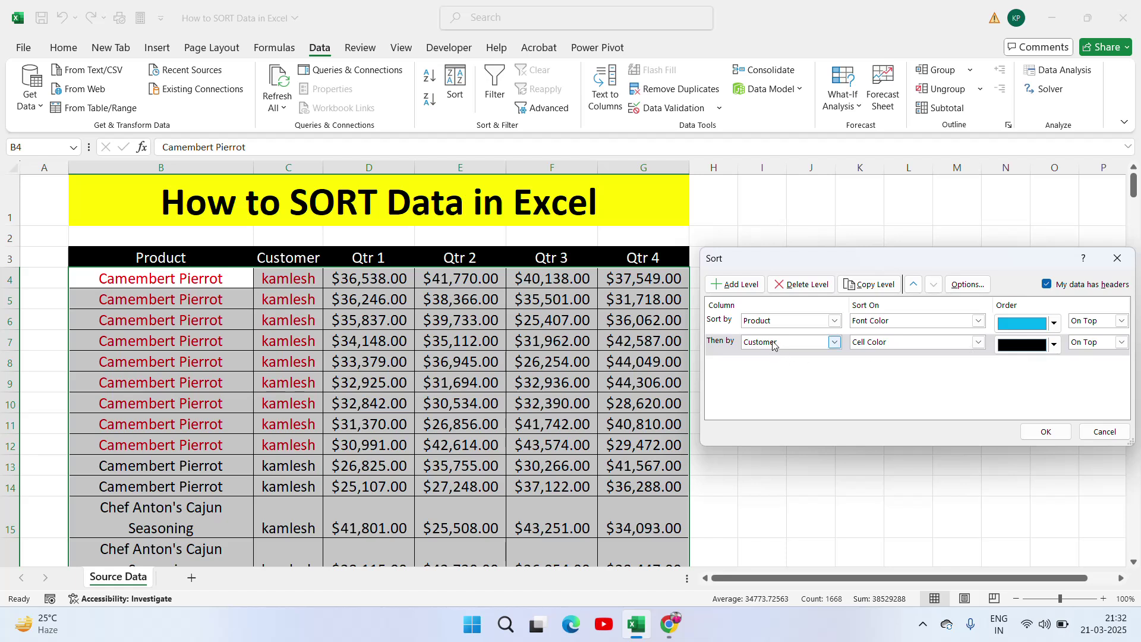
left_click(937, 346)
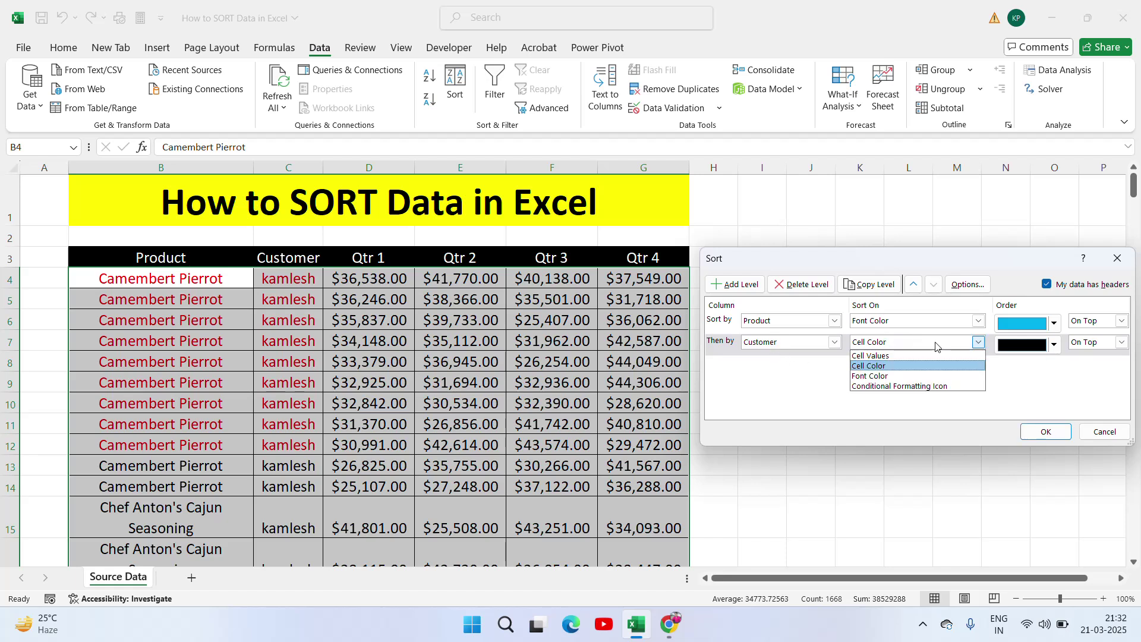
left_click(881, 376)
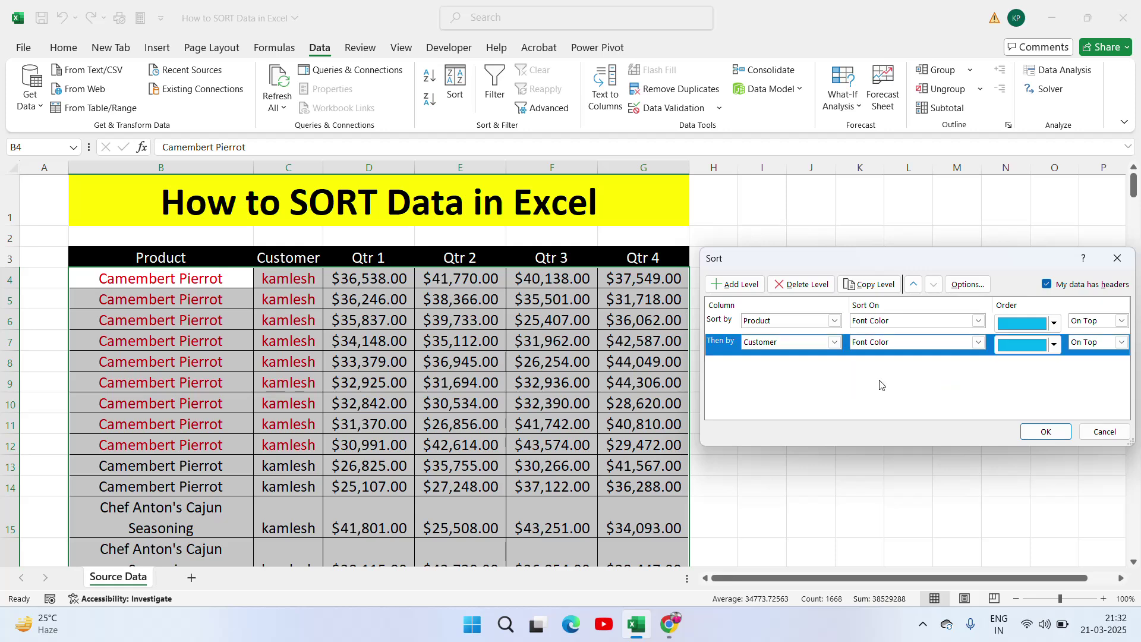
left_click(1050, 432)
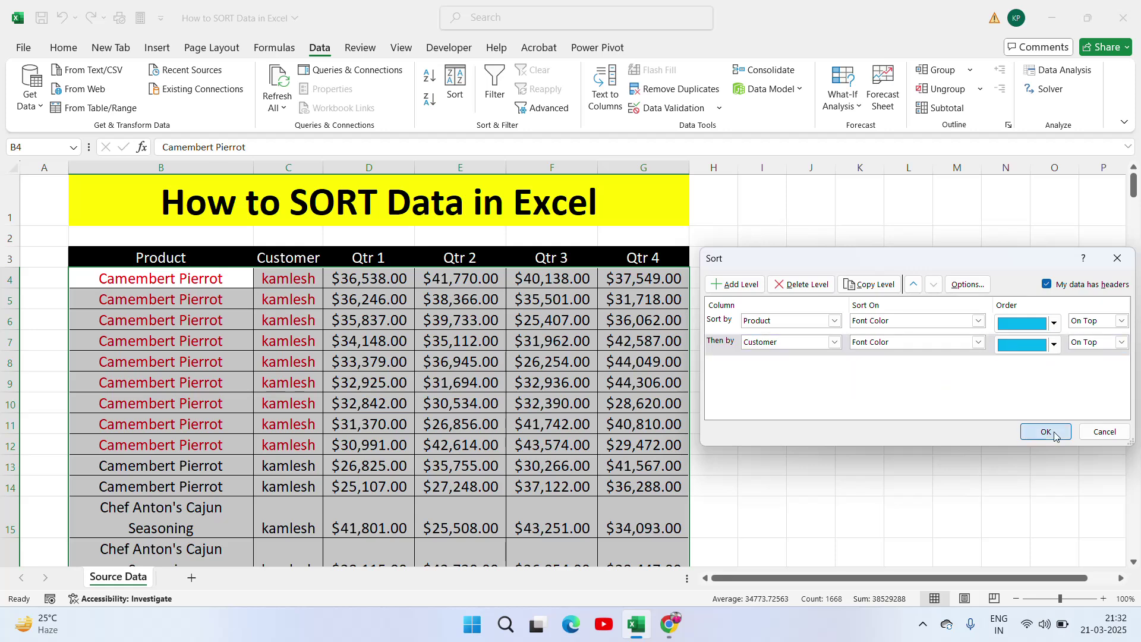
left_click(131, 292)
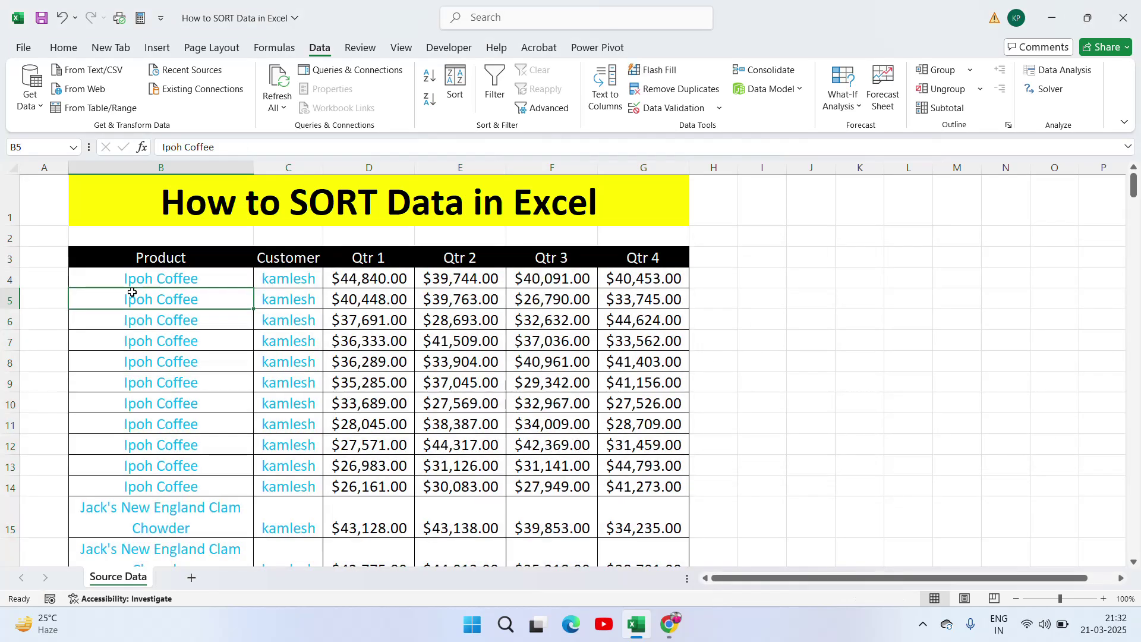
Look through the table's sorted rows to check how the font-color sort arranged the Product and Customer columns
key("Down")
key("Down")
key("Down")
key("Down")
key("Down")
key("Down")
key("Down")
key("Down")
key("Down")
key("Down")
key("Down")
key("Down")
key("Down")
key("Down")
key("Down")
key("Down")
key("Down")
key("Down")
key("Down")
key("Down")
key("Down")
key("Down")
key("Down")
key("Down")
key("Down")
key("Down")
key("Down")
key("Down")
key("Down")
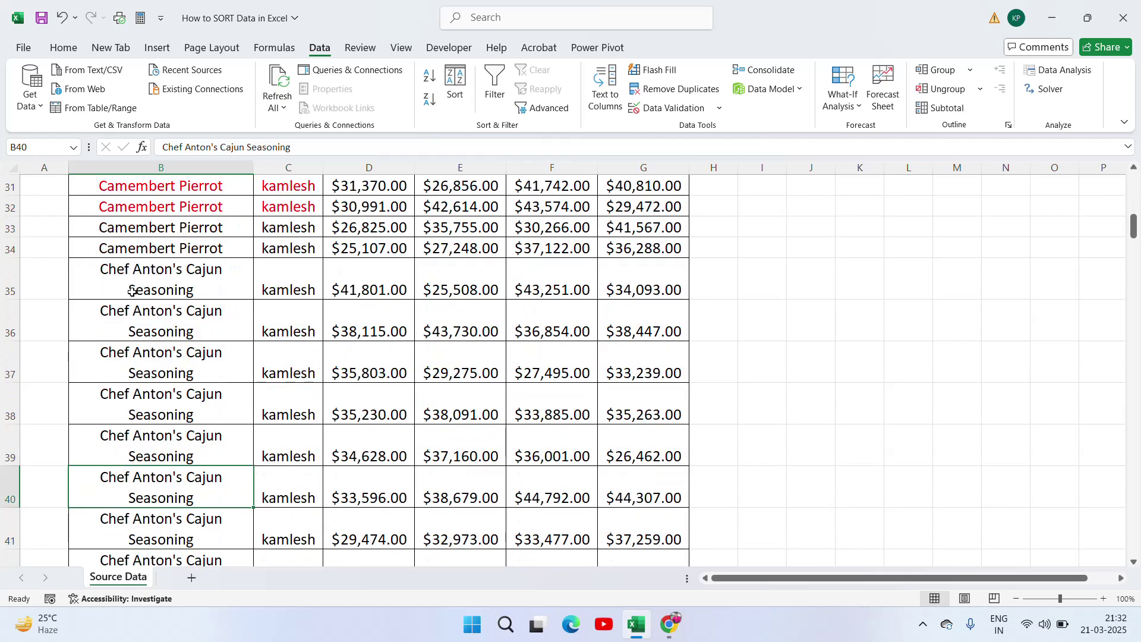
key("Up")
key("Up")
key("Up")
key("Up")
key("Up")
key("Up")
key("Up")
key("Up")
key("Up")
key("Up")
key("Up")
key("Up")
key("Up")
key("Up")
key("Up")
key("Up")
key("Up")
key("Up")
key("Up")
key("Up")
key("ctrl+Up")
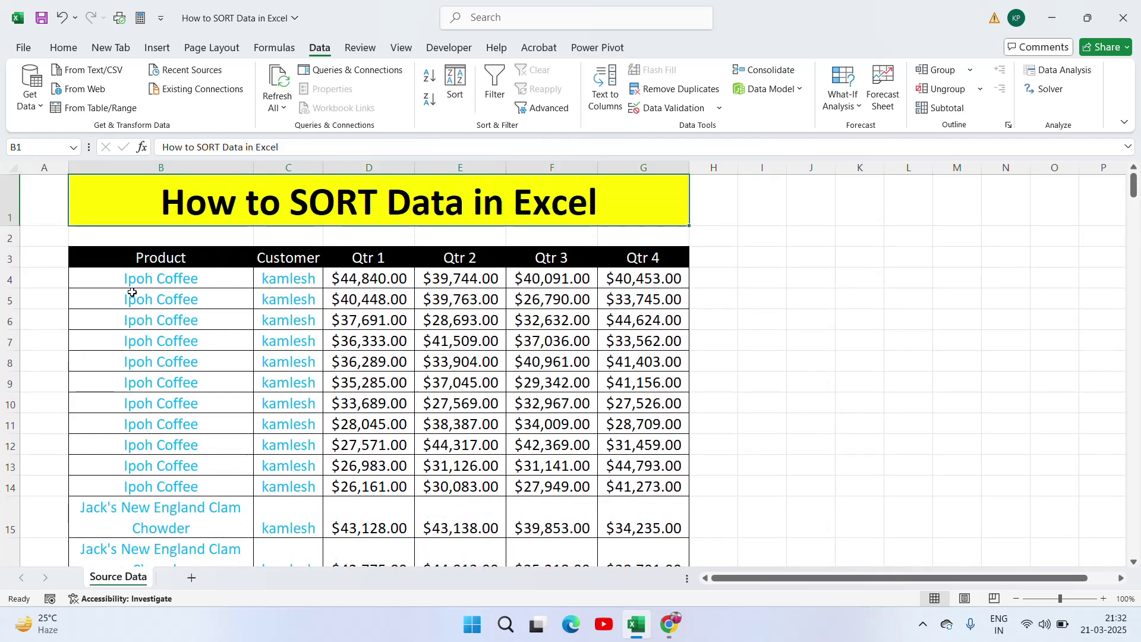
key("Down")
key("ctrl+shift+Right")
key("ctrl+shift+Down")
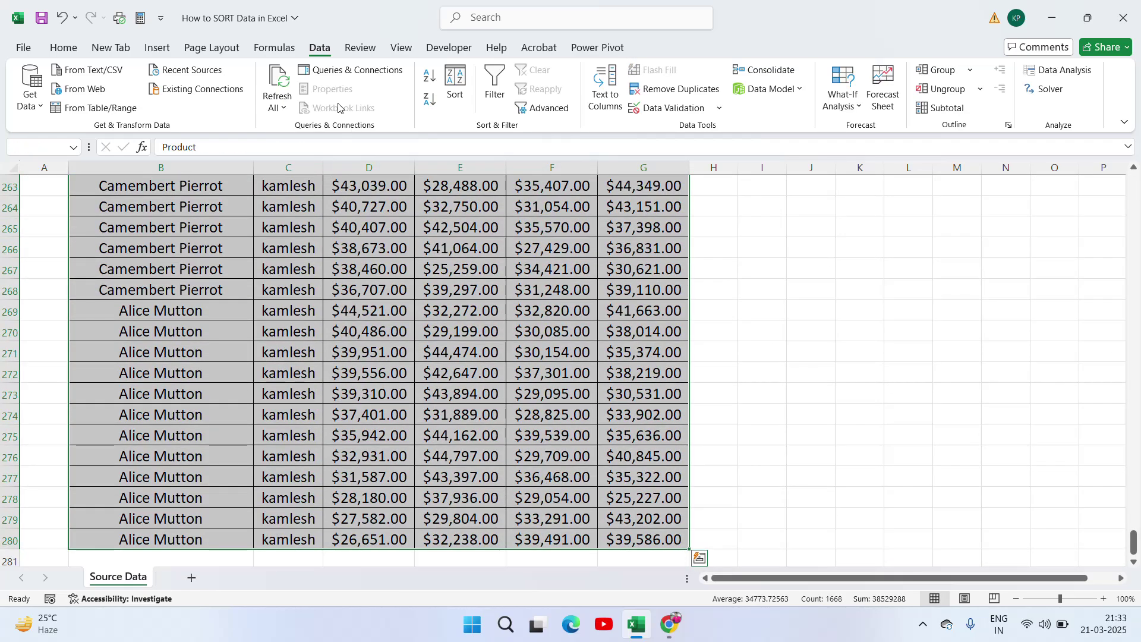
left_click(455, 83)
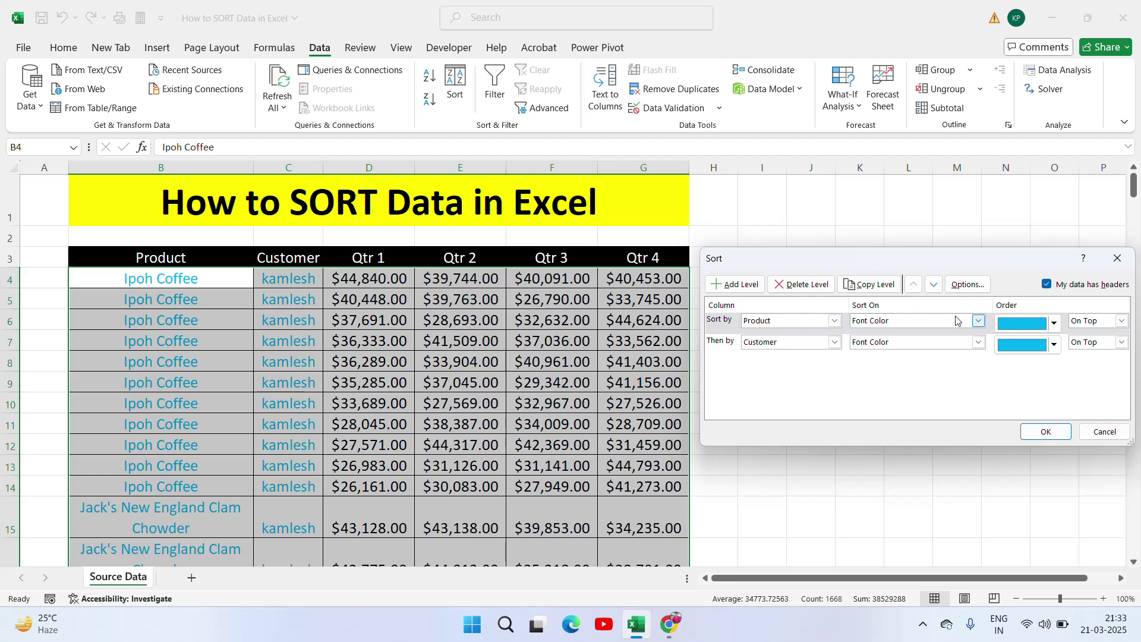
left_click(979, 321)
left_click(896, 365)
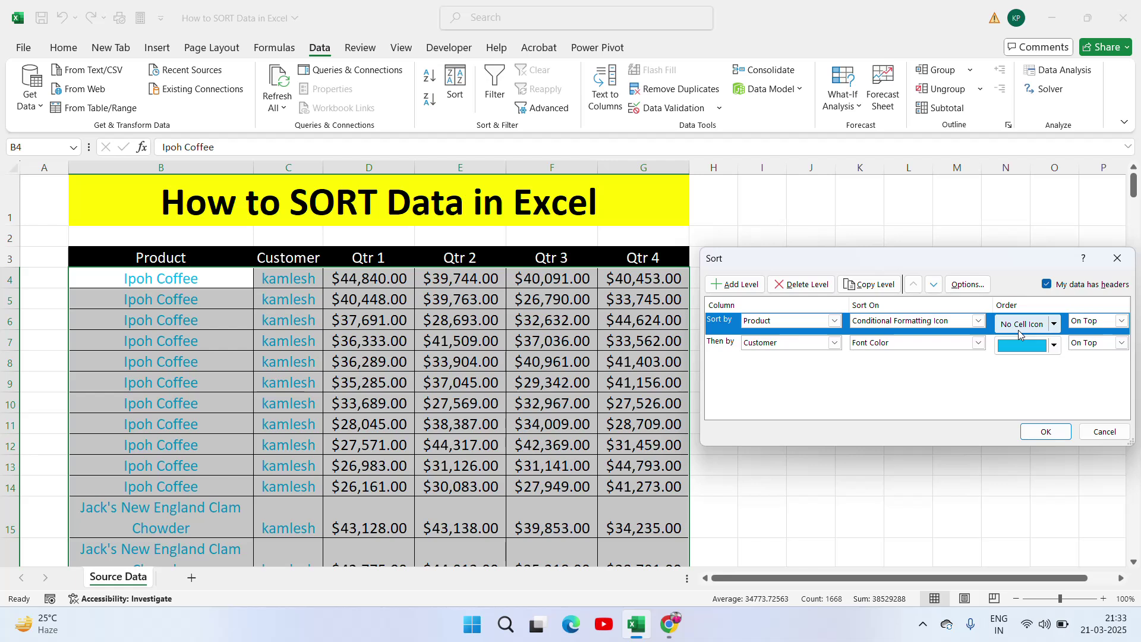
left_click(1053, 329)
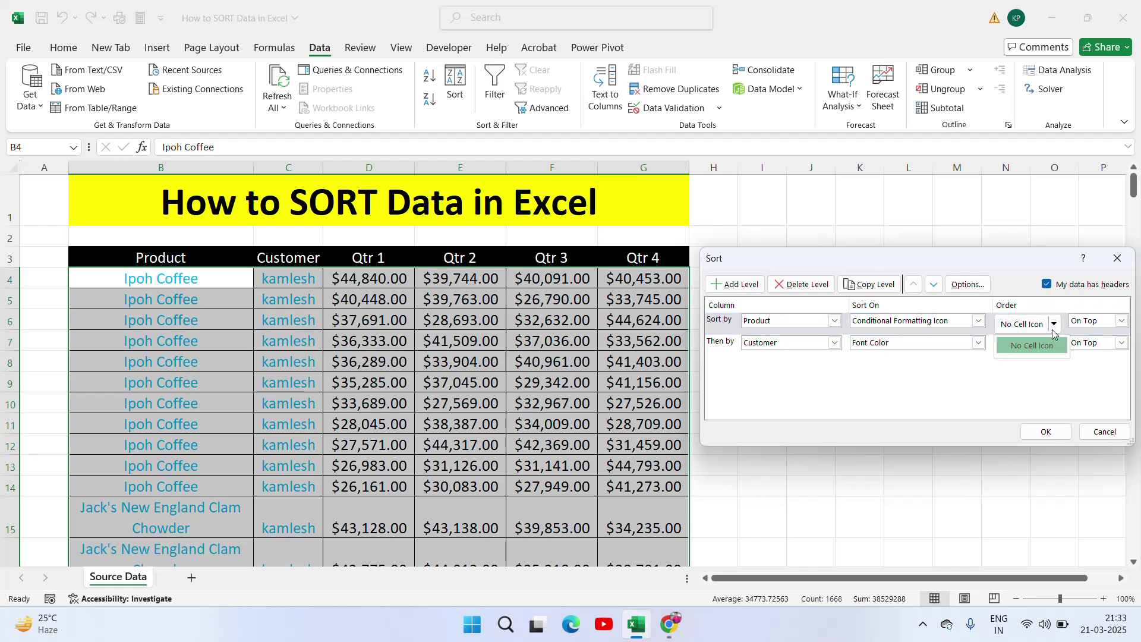
left_click(1055, 328)
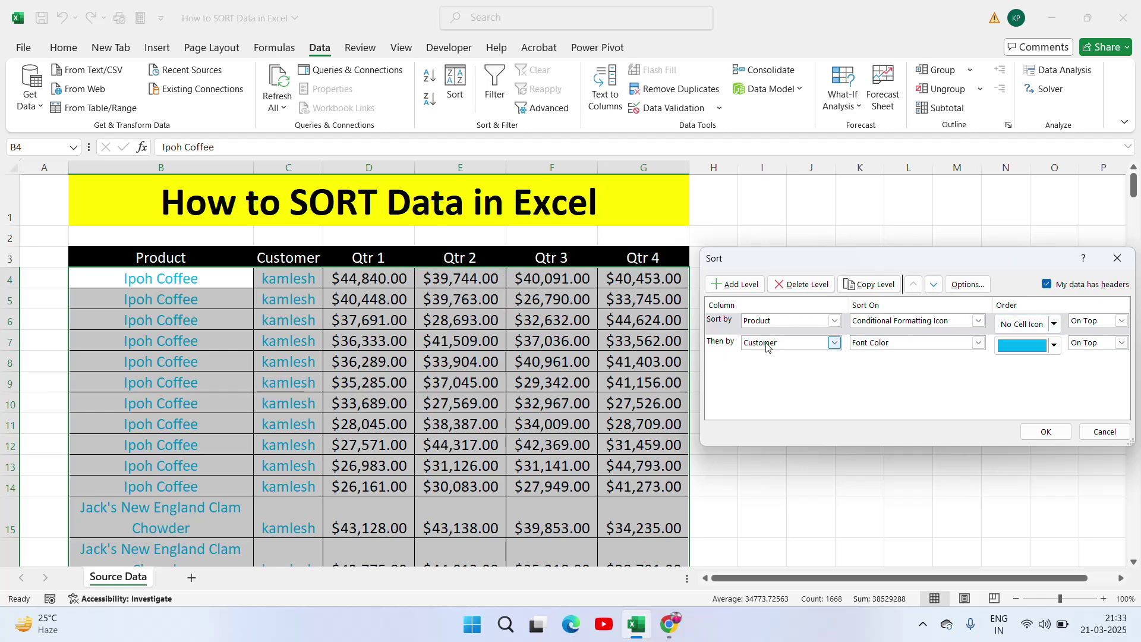
key("Return")
Apply the circled check, exclamation and cross indicator icon set to the Qtr 1 to Qtr 4 values in rows 4 to 280
left_click(364, 283)
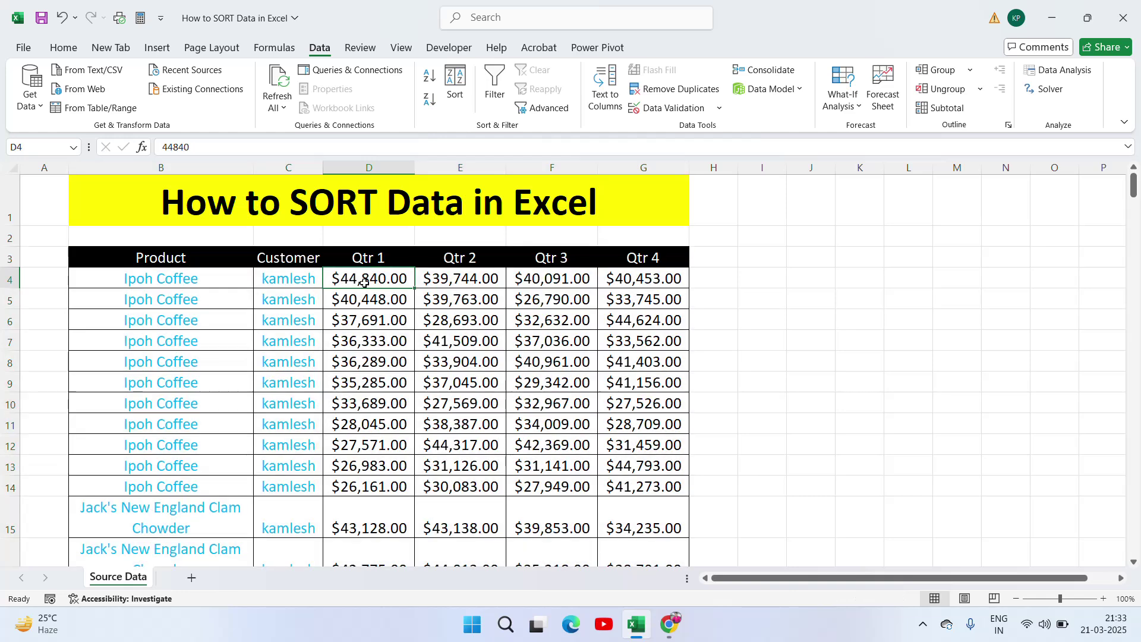
key("ctrl+shift+Right")
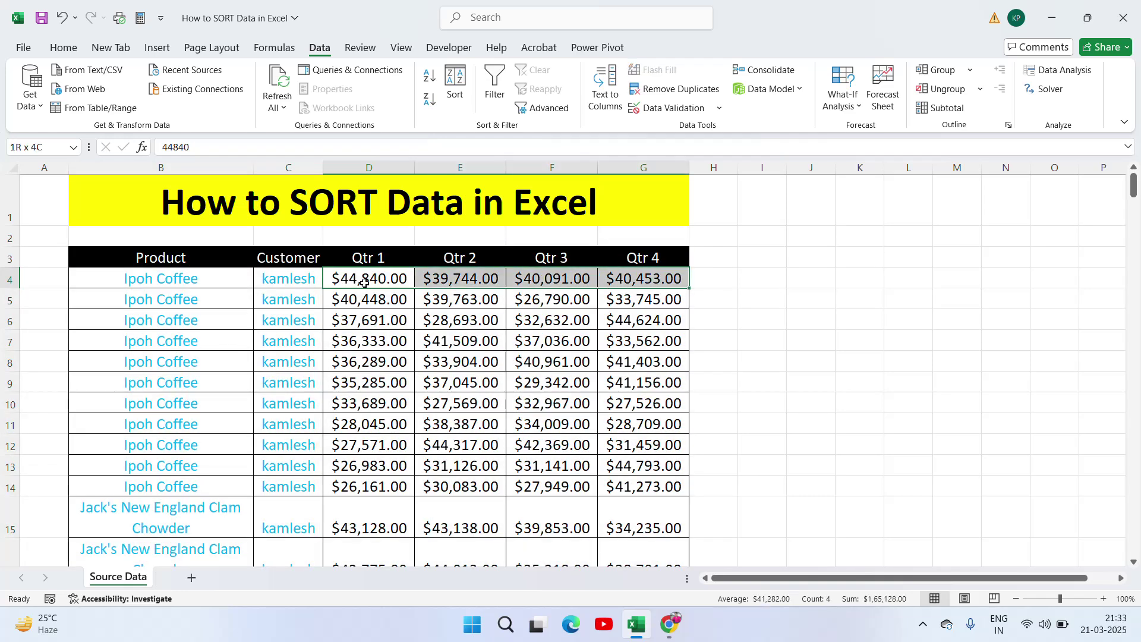
key("ctrl+shift+Down")
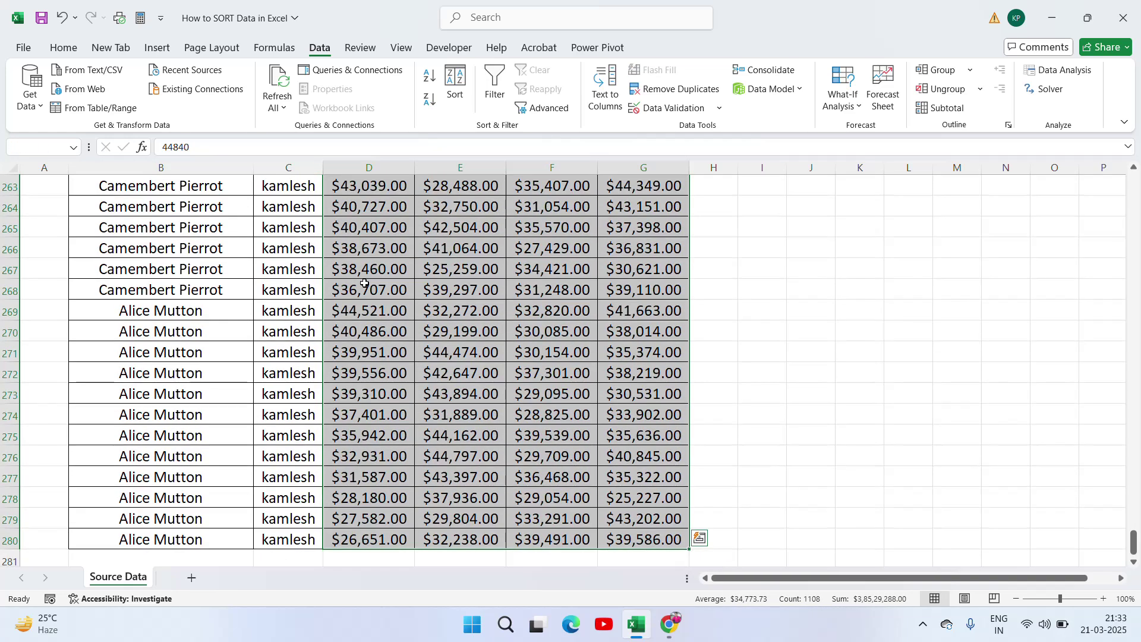
left_click_drag(1133, 545, 1132, 158)
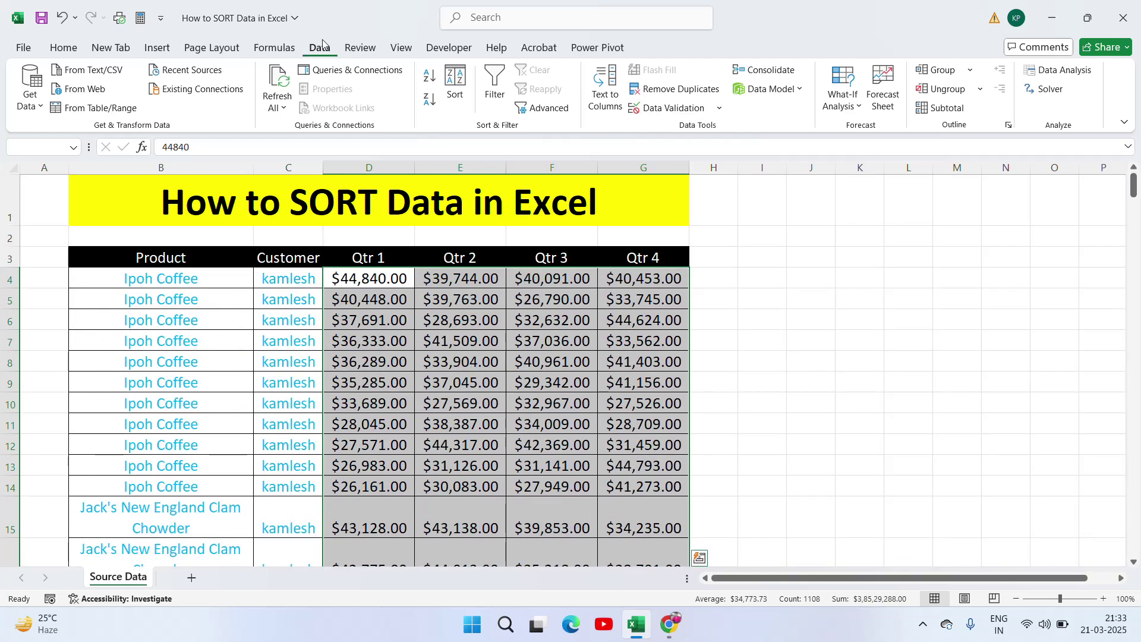
left_click(65, 47)
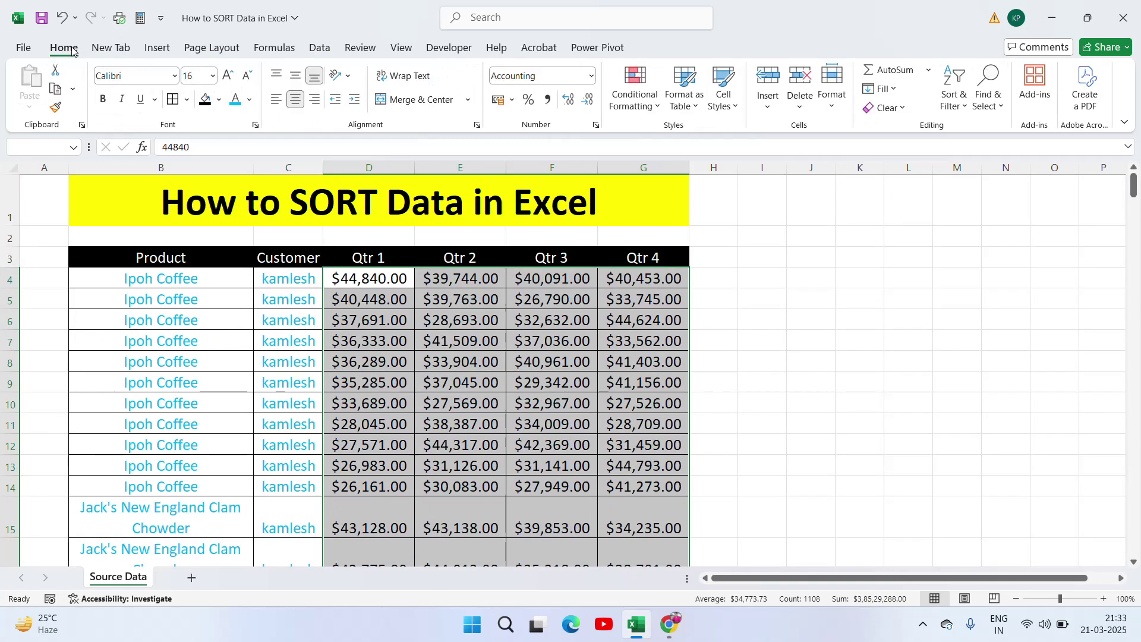
left_click(654, 111)
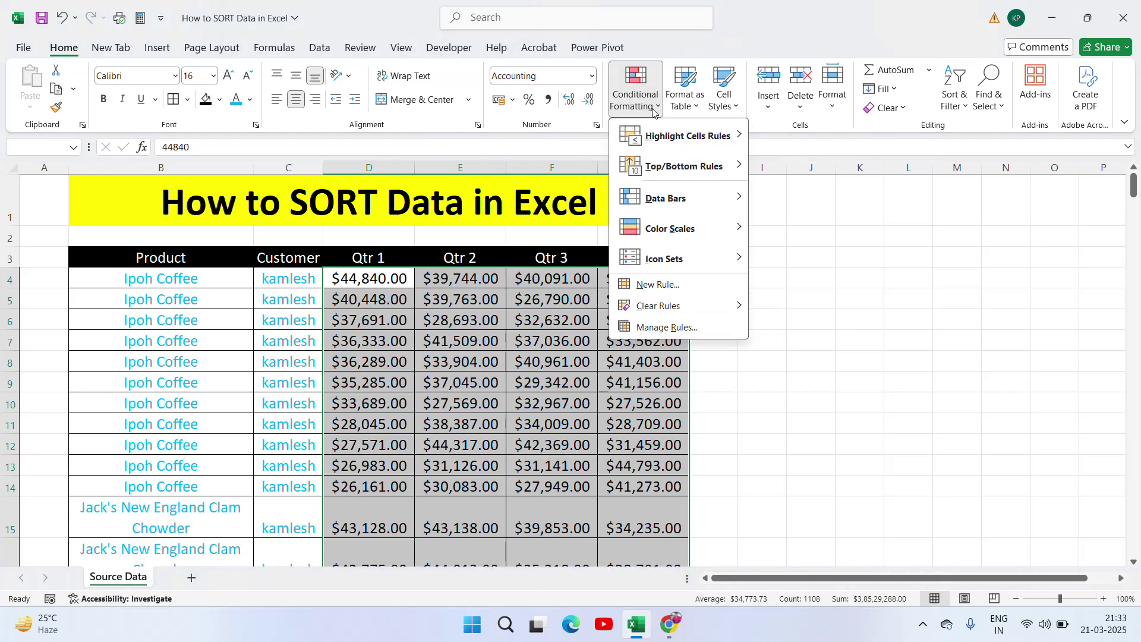
mouse_move(681, 264)
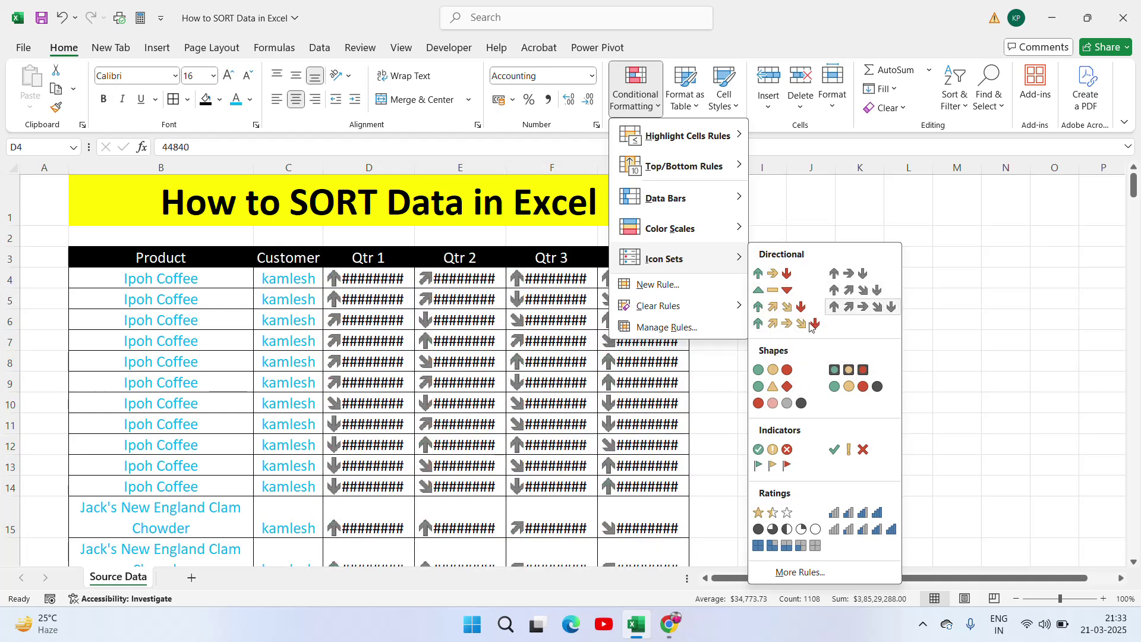
left_click(771, 450)
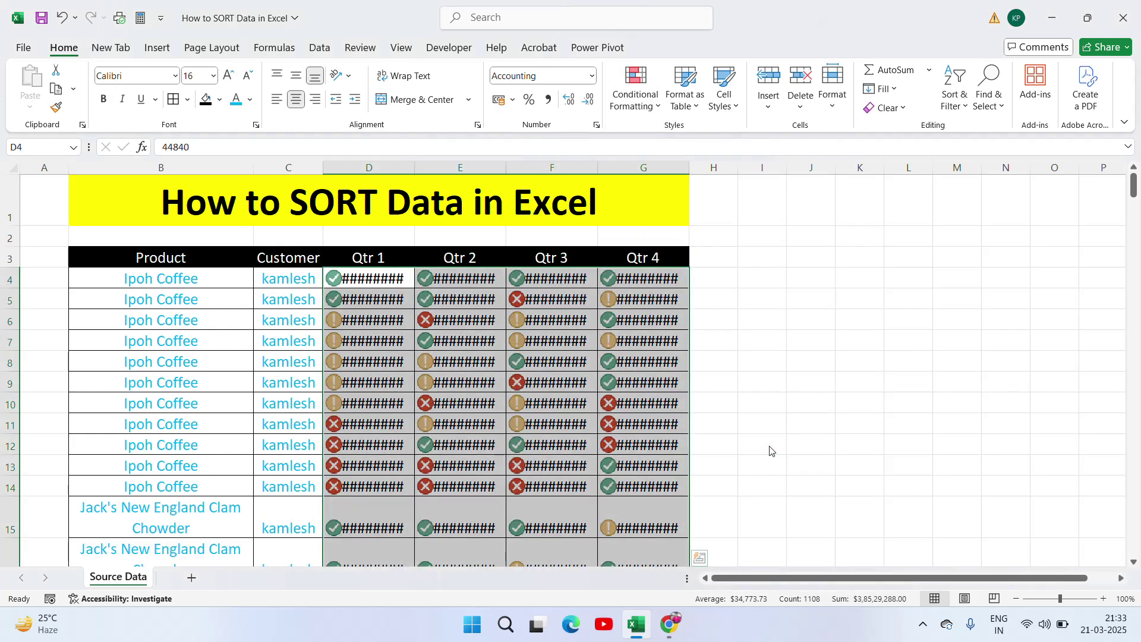
Open the sort settings for the whole table and set the first level to Qtr 1, sorted on Conditional Formatting Icon
key("Left")
key("Left")
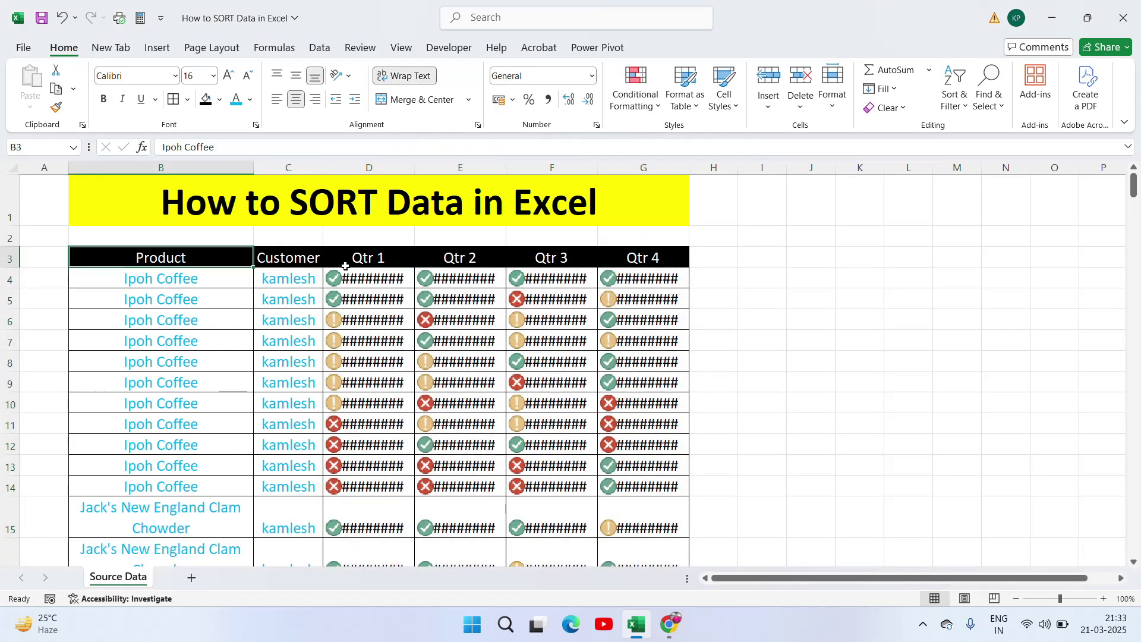
key("Up")
key("ctrl+shift+Right")
key("ctrl+shift+Down")
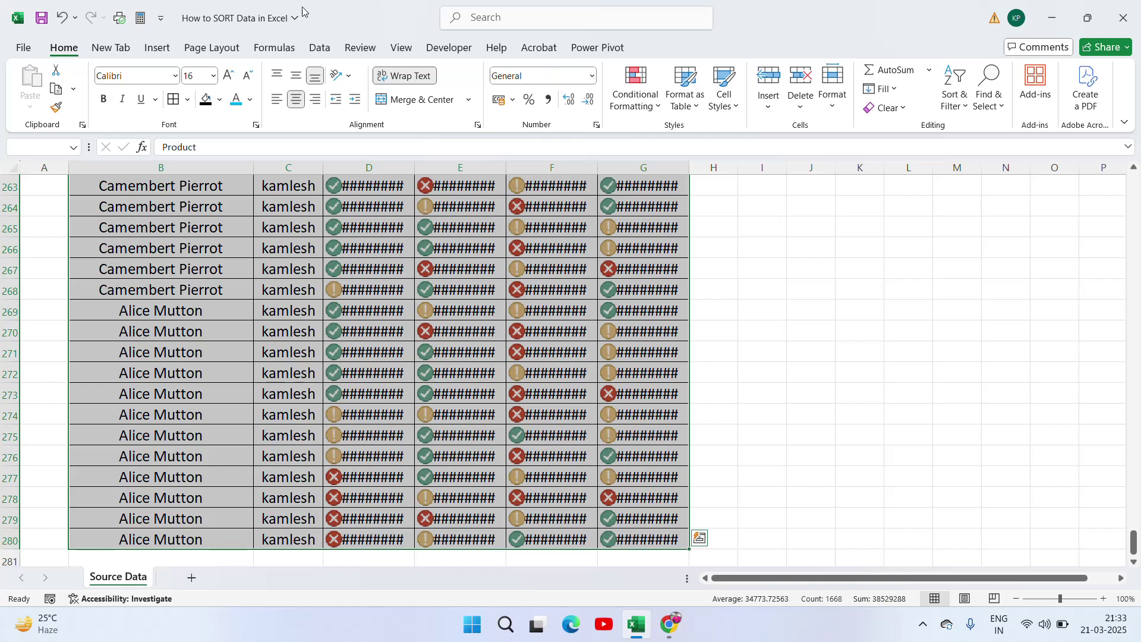
left_click(317, 48)
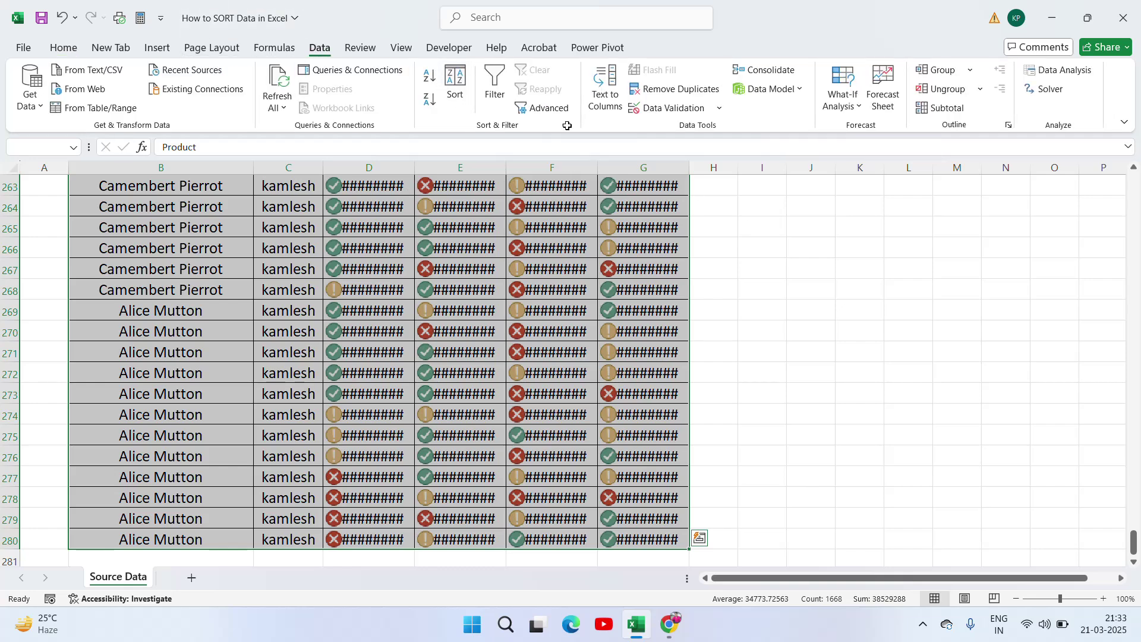
left_click(455, 83)
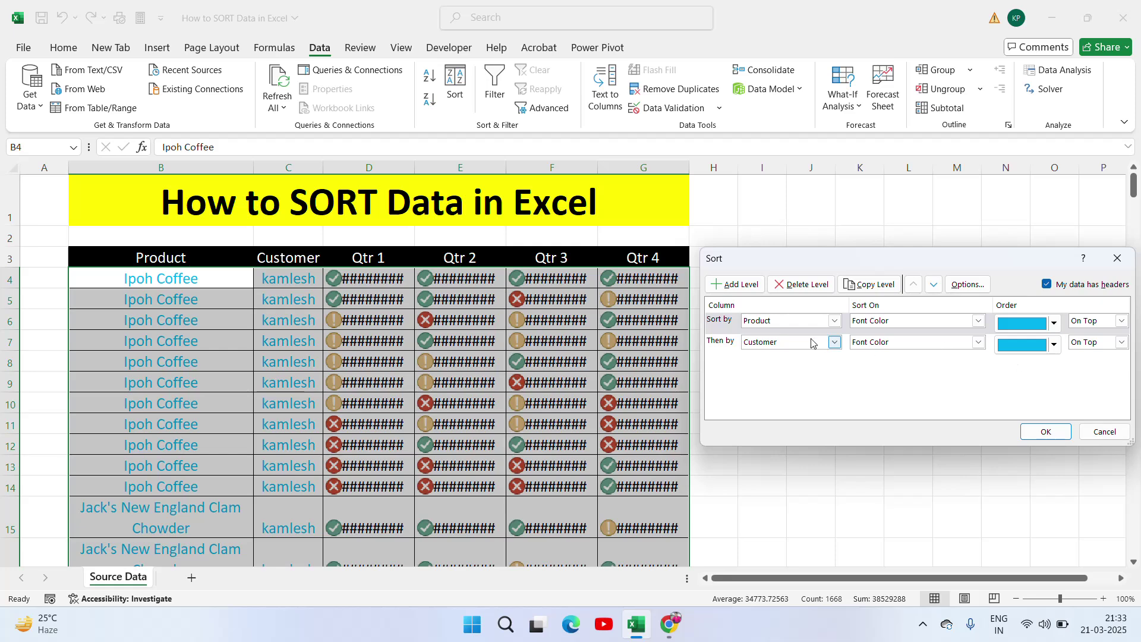
left_click(835, 322)
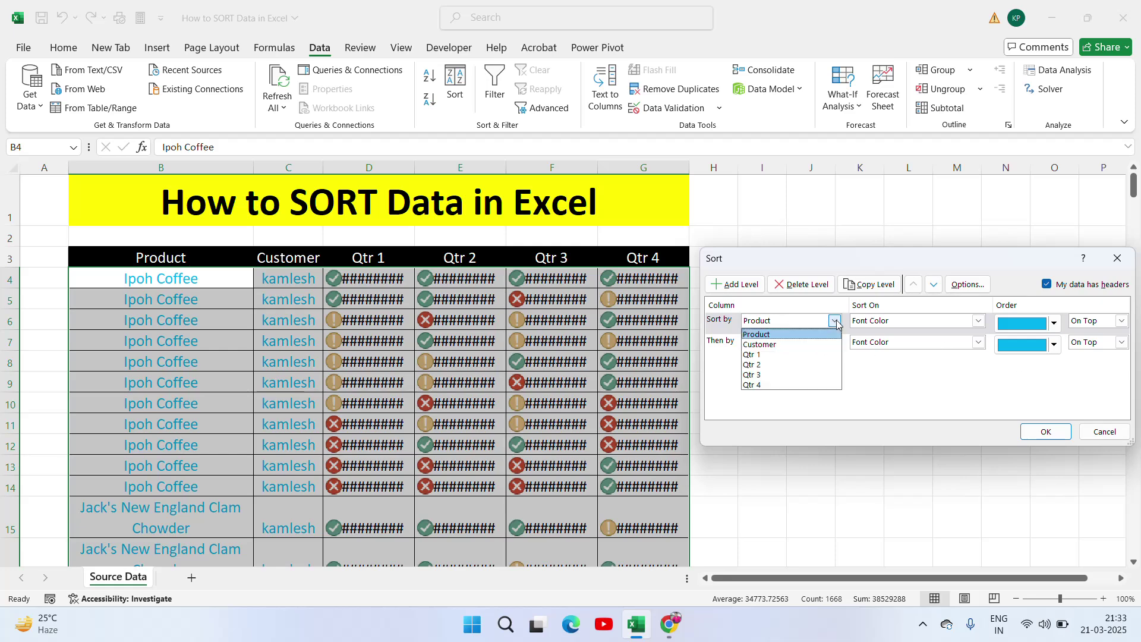
left_click(771, 357)
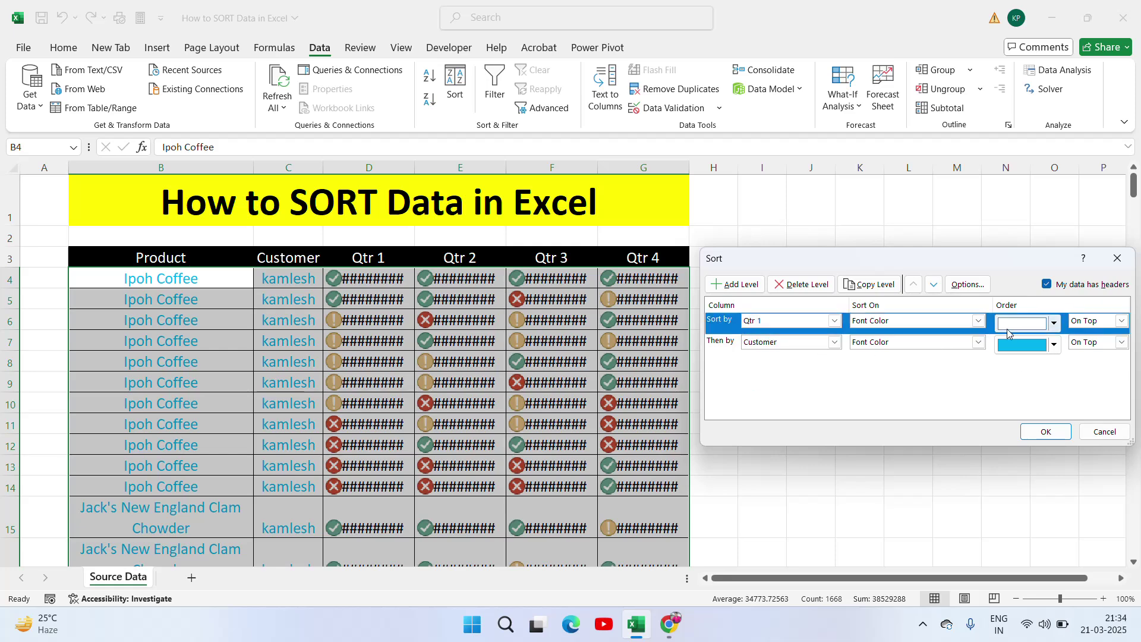
left_click(926, 319)
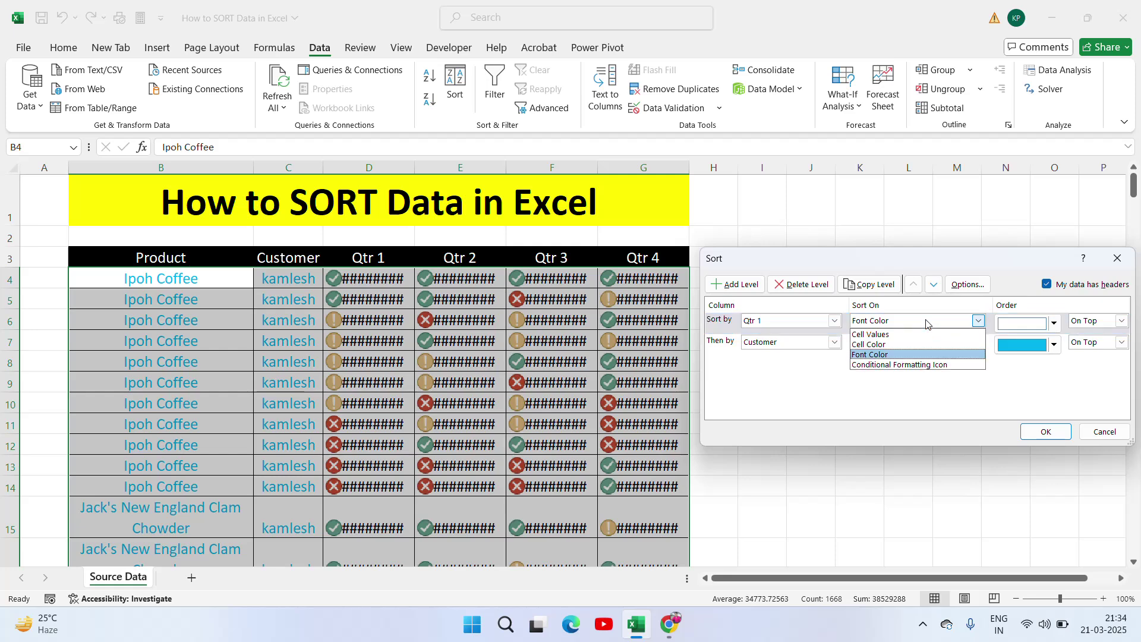
left_click(890, 366)
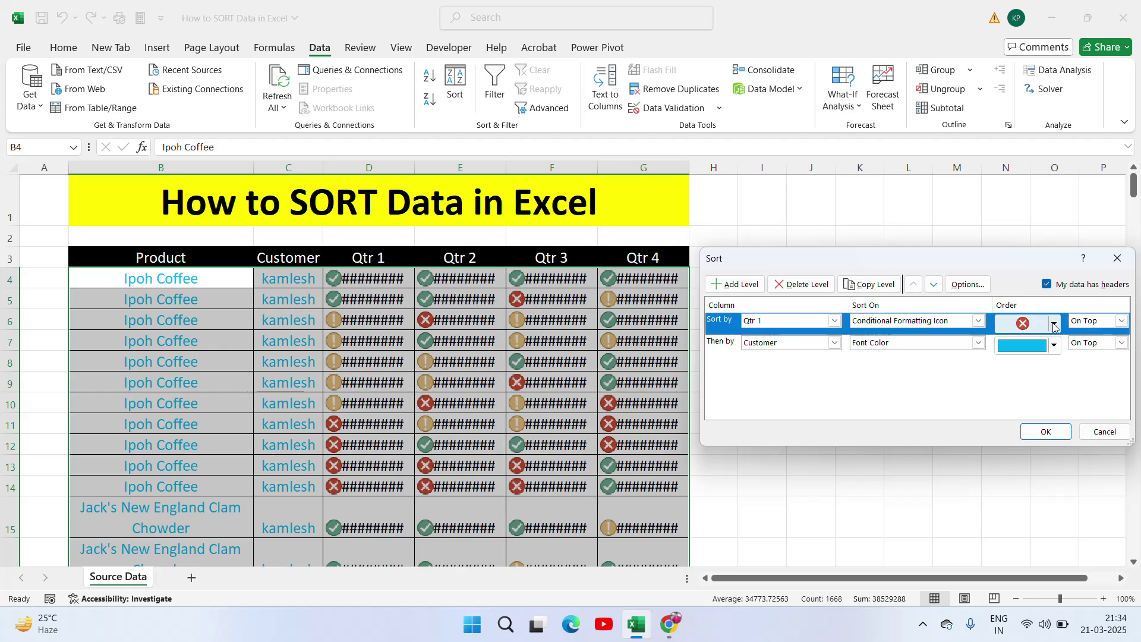
Change the second sort level to Qtr 2, sorted on Conditional Formatting Icon
left_click(731, 352)
left_click(790, 343)
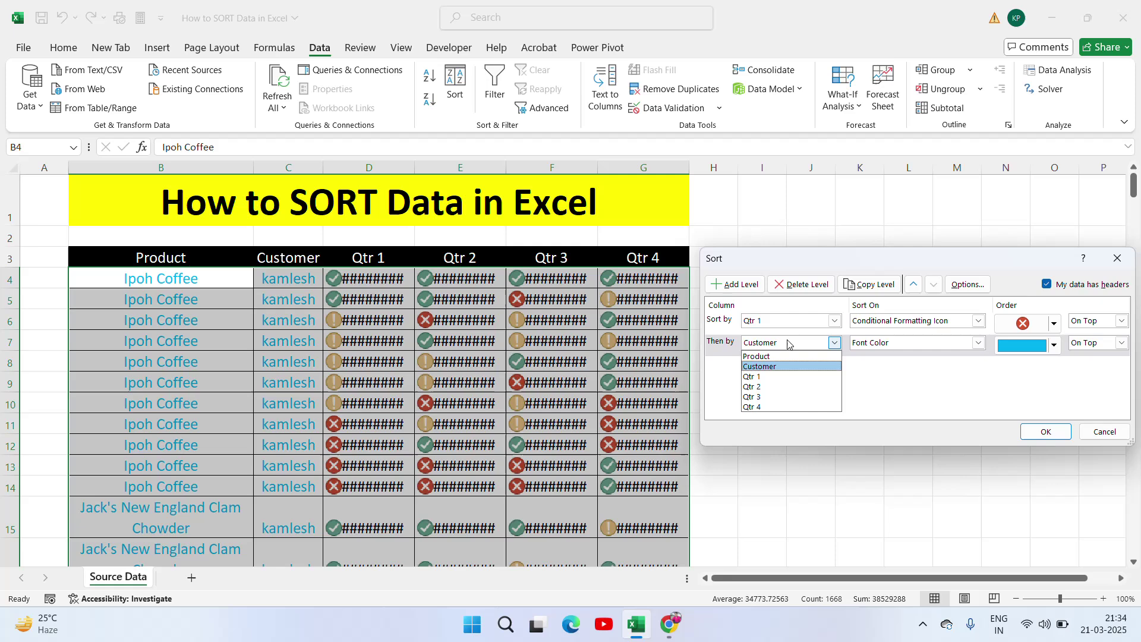
left_click(763, 387)
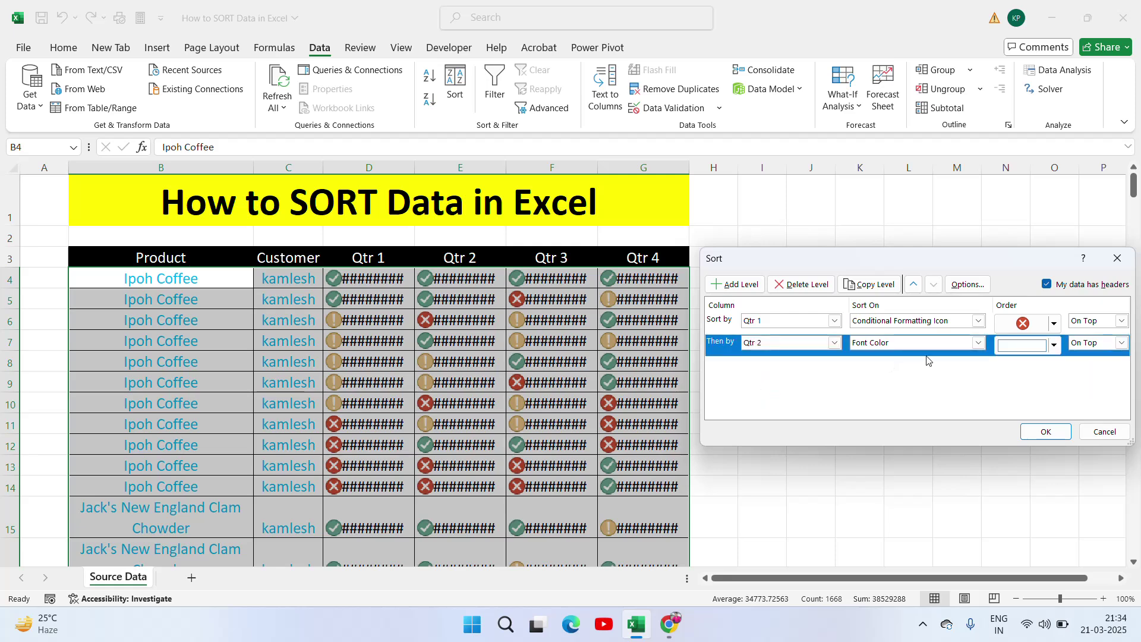
left_click(979, 342)
left_click(900, 387)
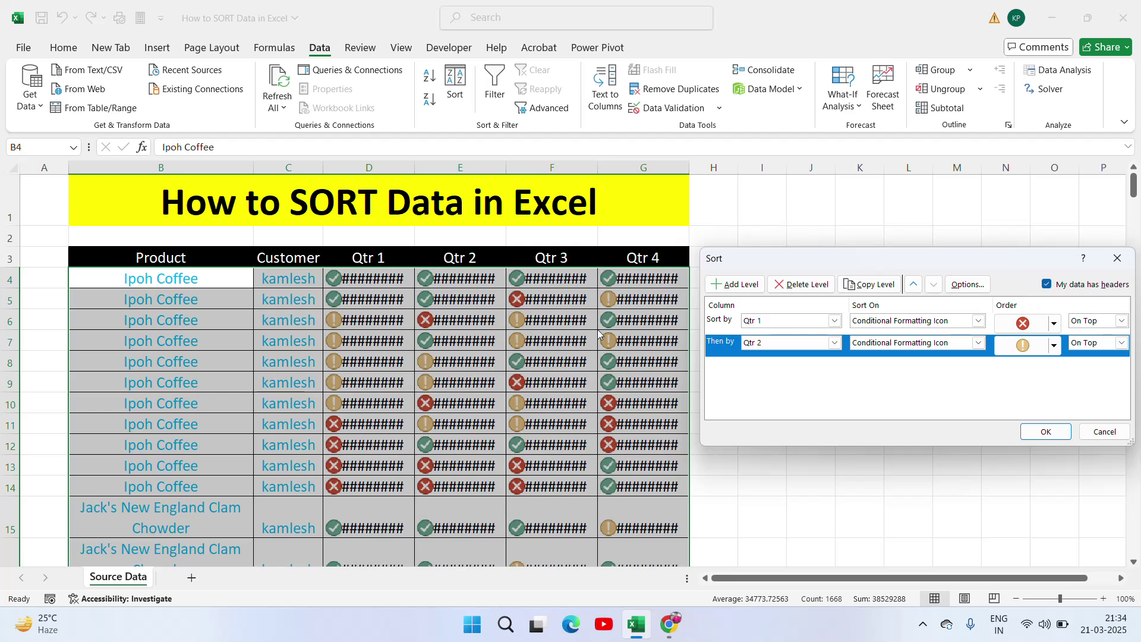
Choose the green check icon on top for both the Qtr 1 and Qtr 2 levels, and apply the sort
left_click(1053, 327)
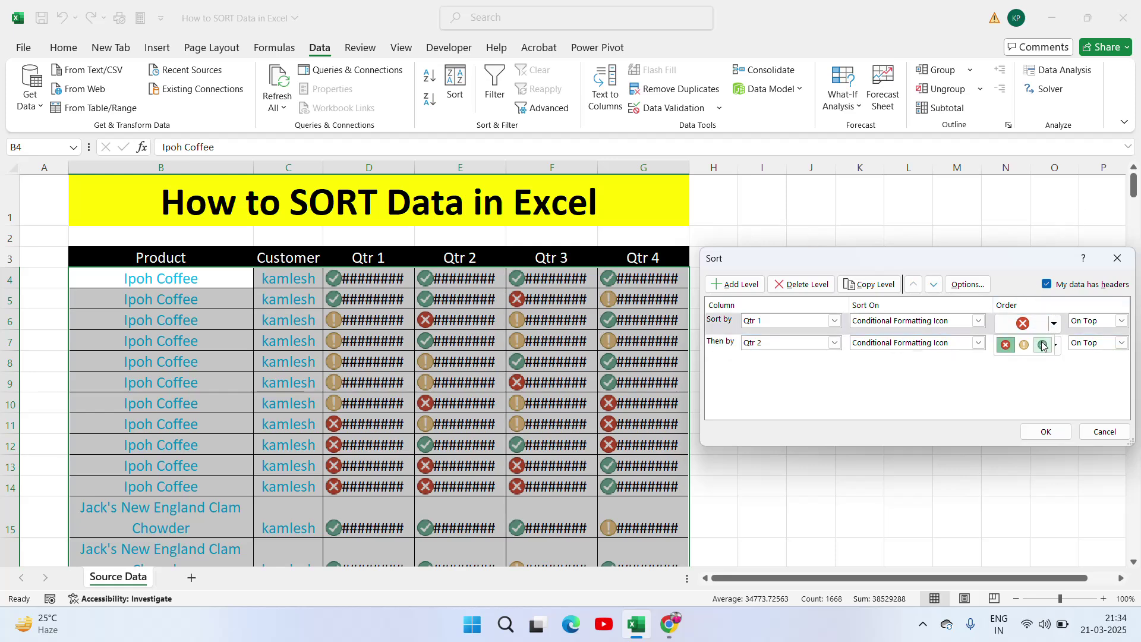
left_click(1043, 345)
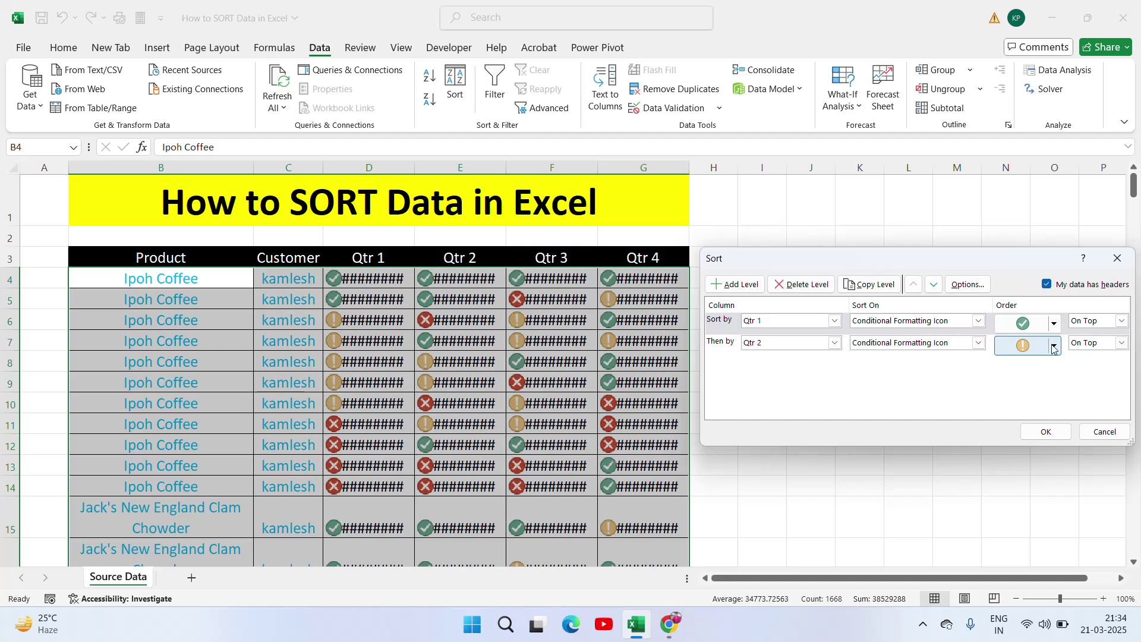
left_click(1055, 346)
left_click(1043, 367)
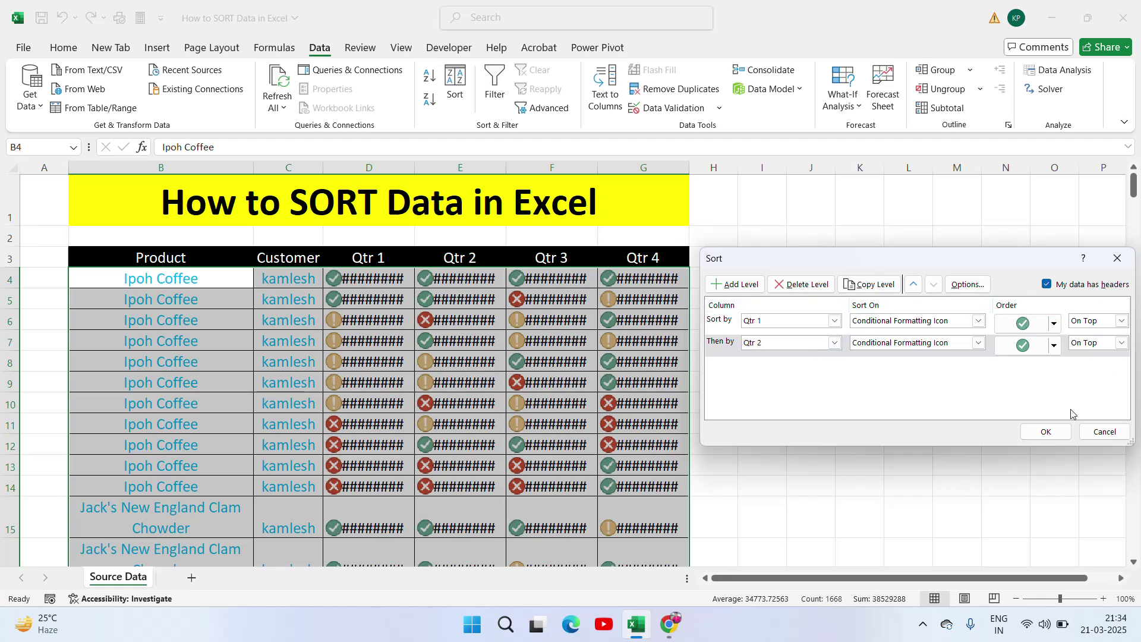
left_click(1058, 433)
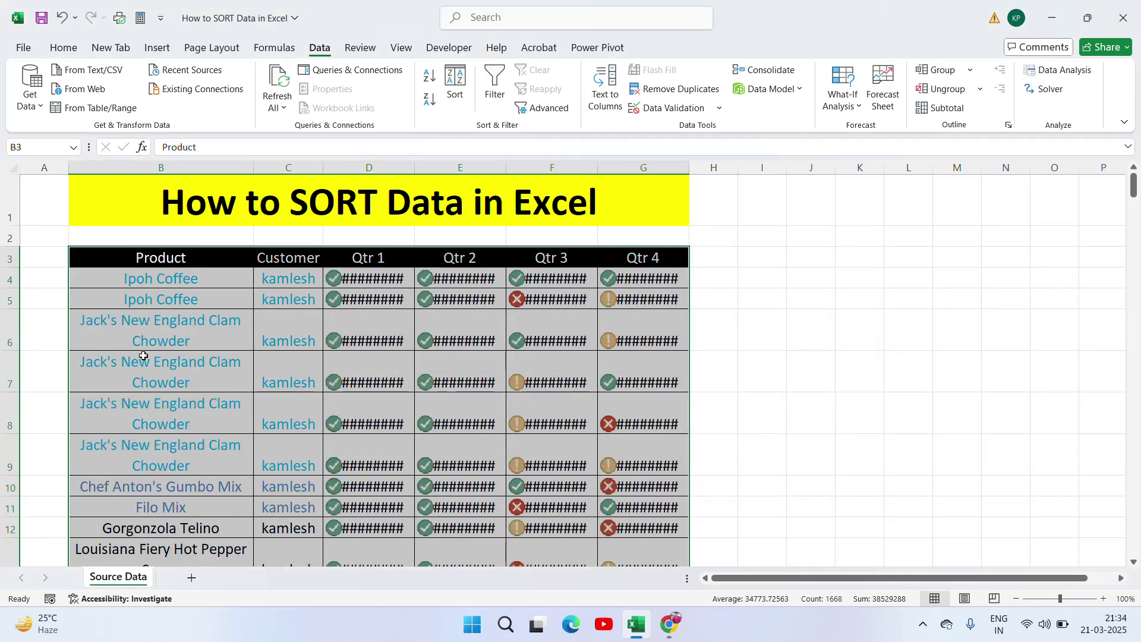
Look through the sorted rows to check the icon order in the Qtr 1 and Qtr 2 columns
left_click(124, 350)
key("Up")
key("Up")
key("Right")
key("Right")
key("Right")
key("Right")
key("Right")
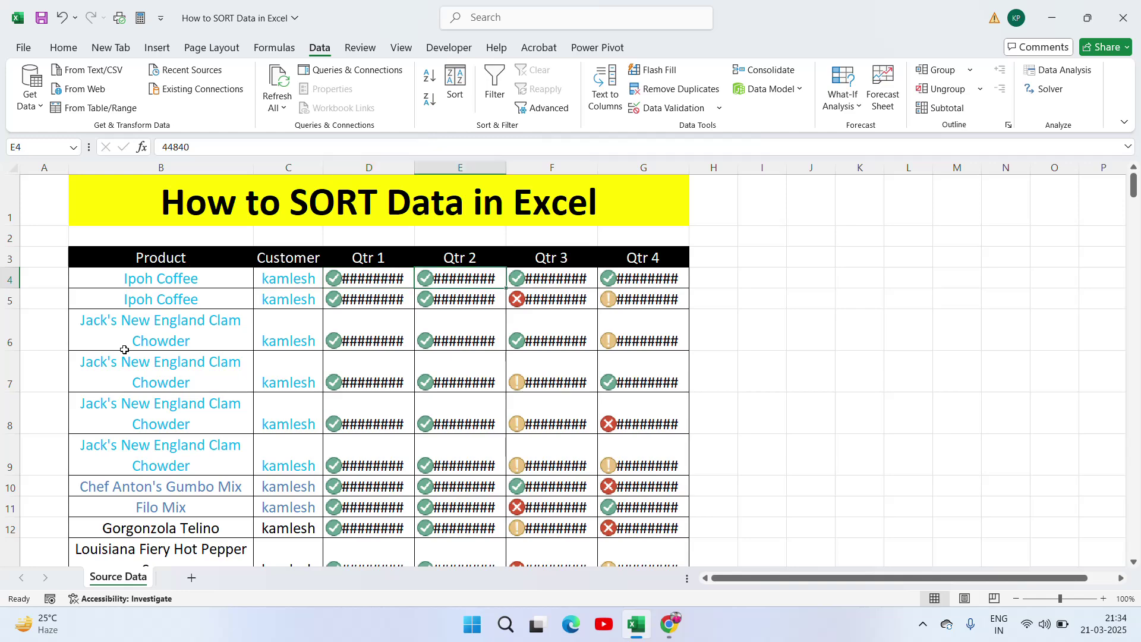
key("Left")
key("Left")
key("Down")
key("Down")
key("Down")
key("Down")
key("Down")
key("Down")
key("Down")
key("Down")
key("Down")
key("Down")
key("Down")
key("Down")
key("Down")
key("Down")
key("Down")
key("Down")
key("Down")
key("Down")
key("Down")
key("Down")
key("Down")
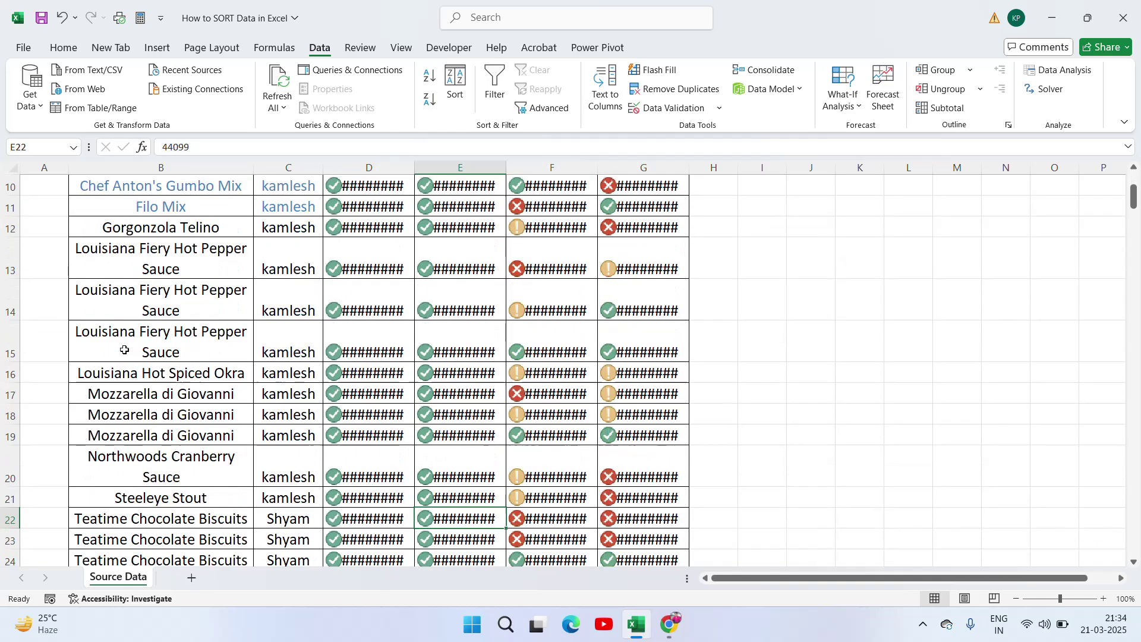
key("Left")
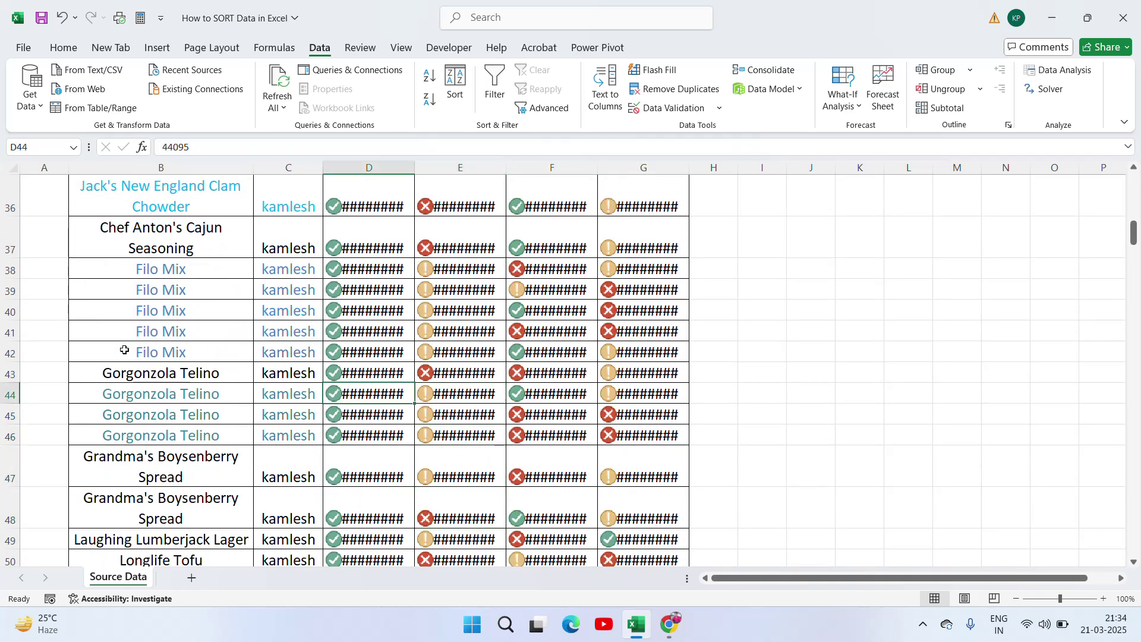
key("ctrl+Down")
key("ctrl+Up")
key("ctrl+Up")
key("ctrl+Up")
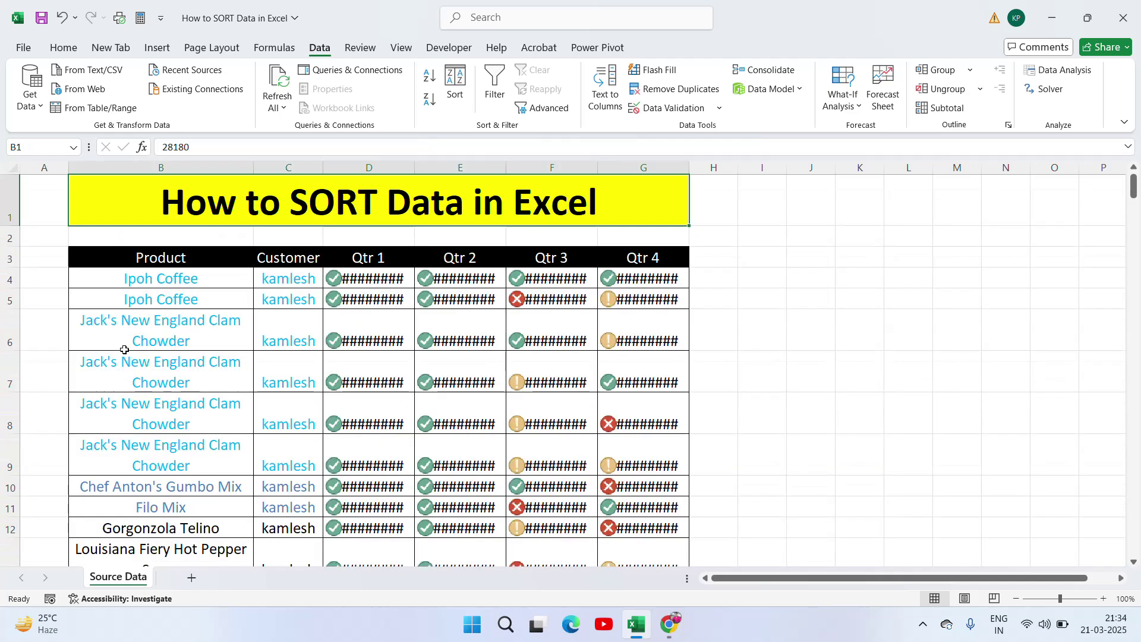
key("Down")
key("Down")
key("Down")
key("Right")
key("Right")
key("Right")
key("Right")
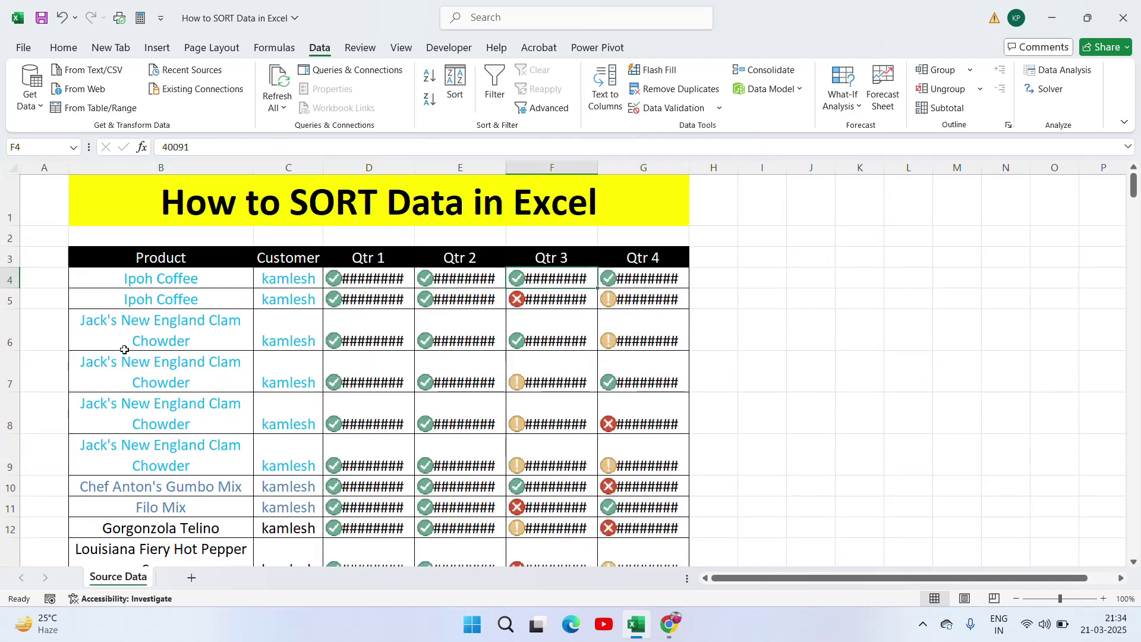
Select the whole table including its headers, open its sort settings and review the Sort On options for the Qtr 1 level
key("Left")
key("Left")
key("Up")
key("Left")
key("Left")
key("ctrl+shift+Right")
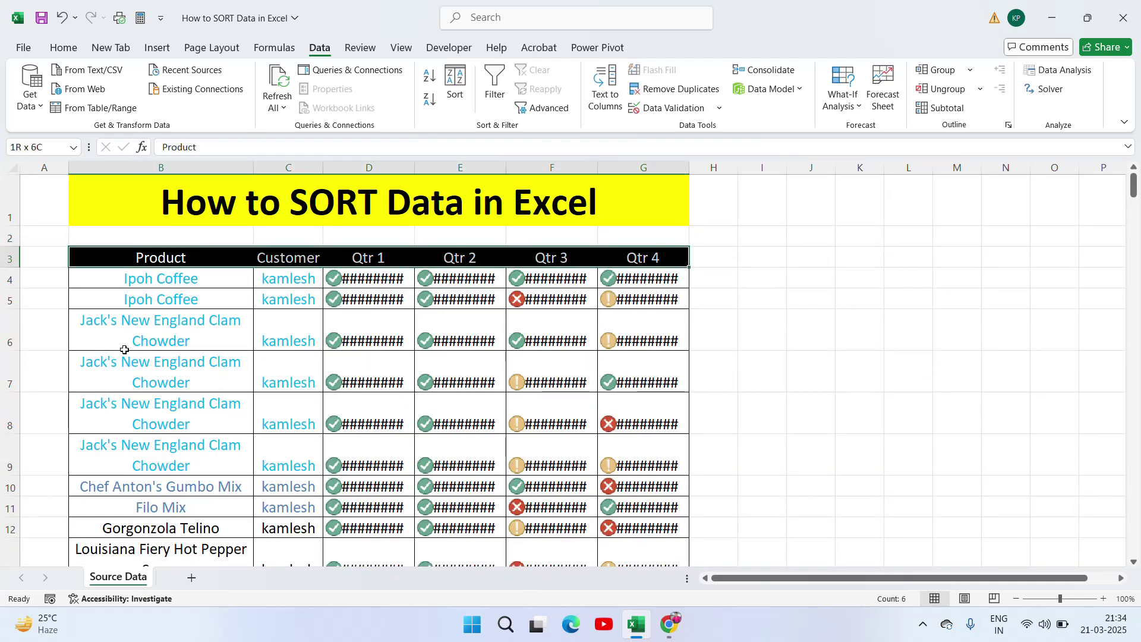
key("ctrl+shift+Down")
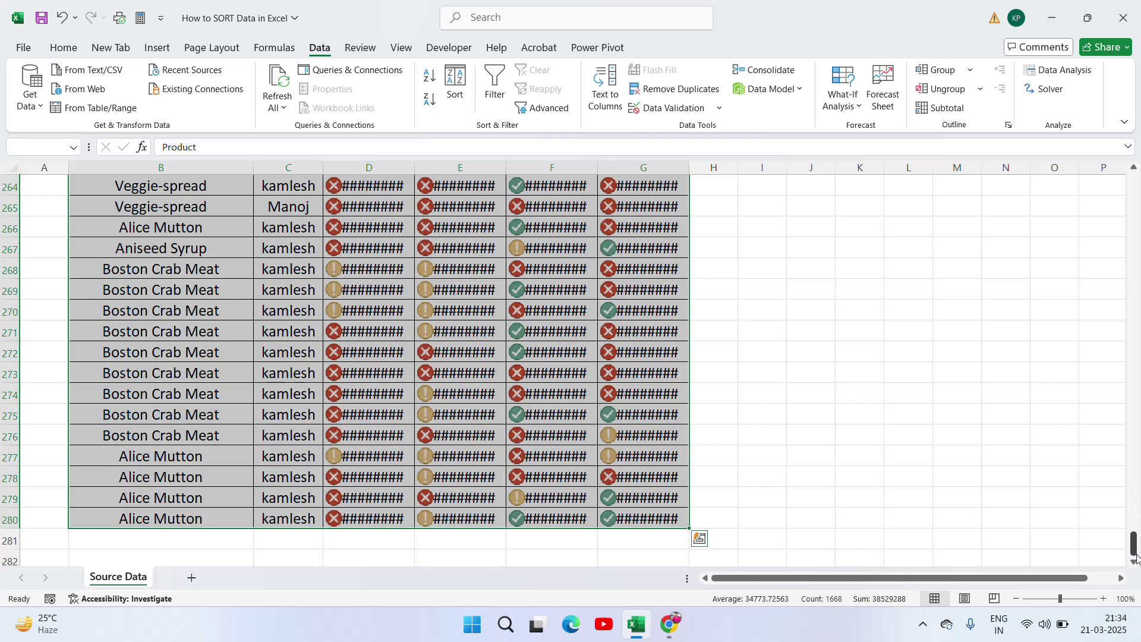
left_click_drag(1134, 542, 1135, 187)
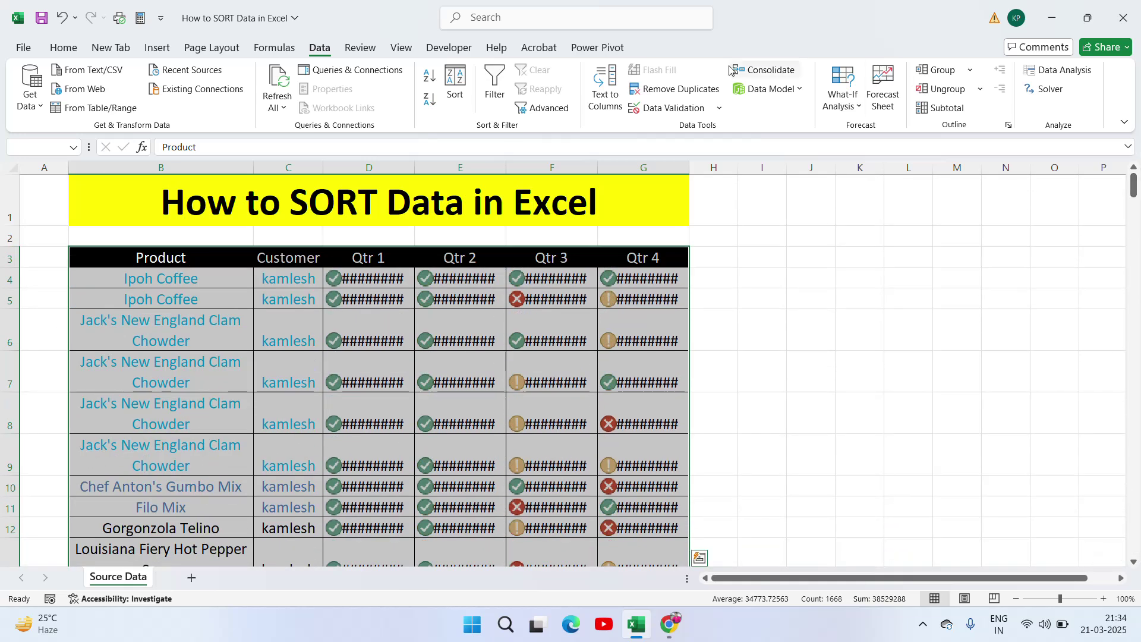
left_click(455, 83)
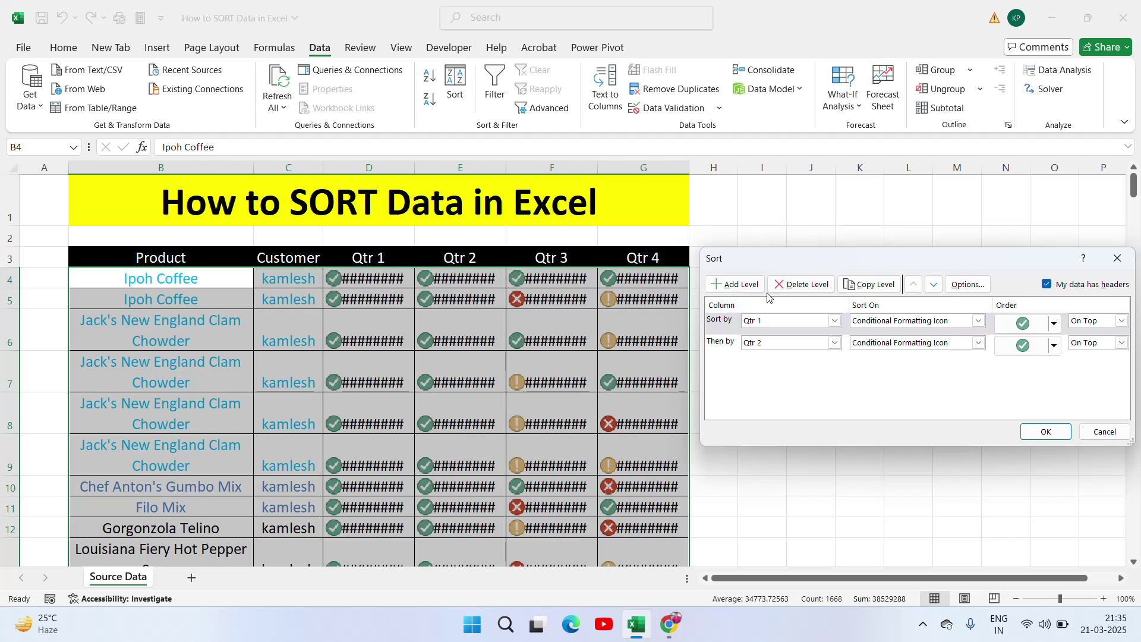
left_click(978, 321)
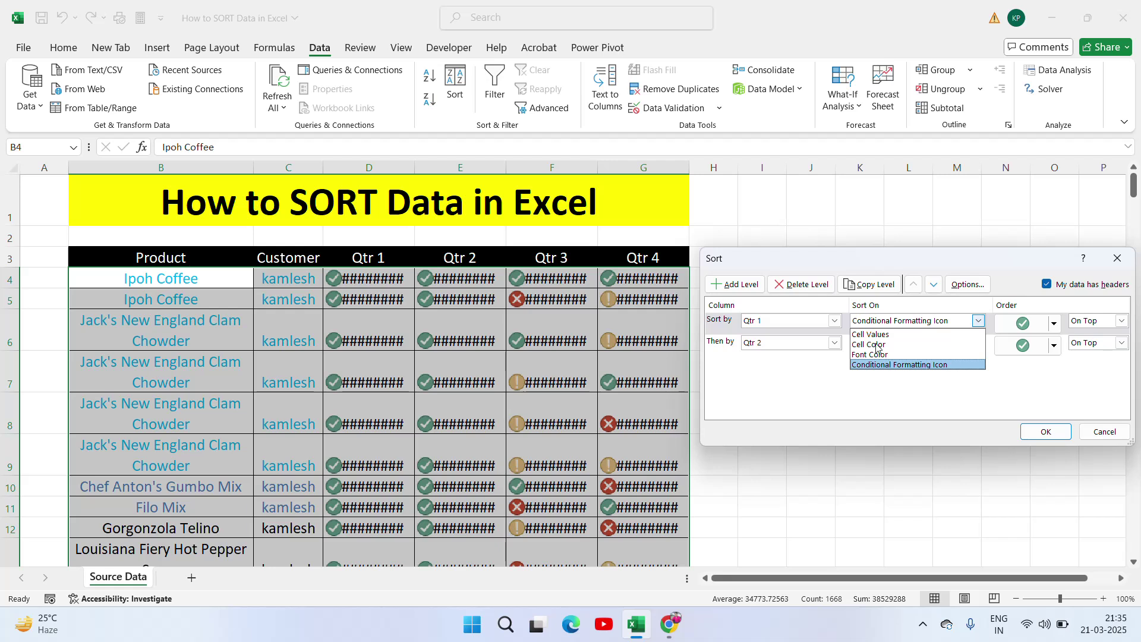
left_click(824, 328)
Delete the Qtr 1 and Qtr 2 sort levels and close the sort settings without applying the deletion
left_click(813, 290)
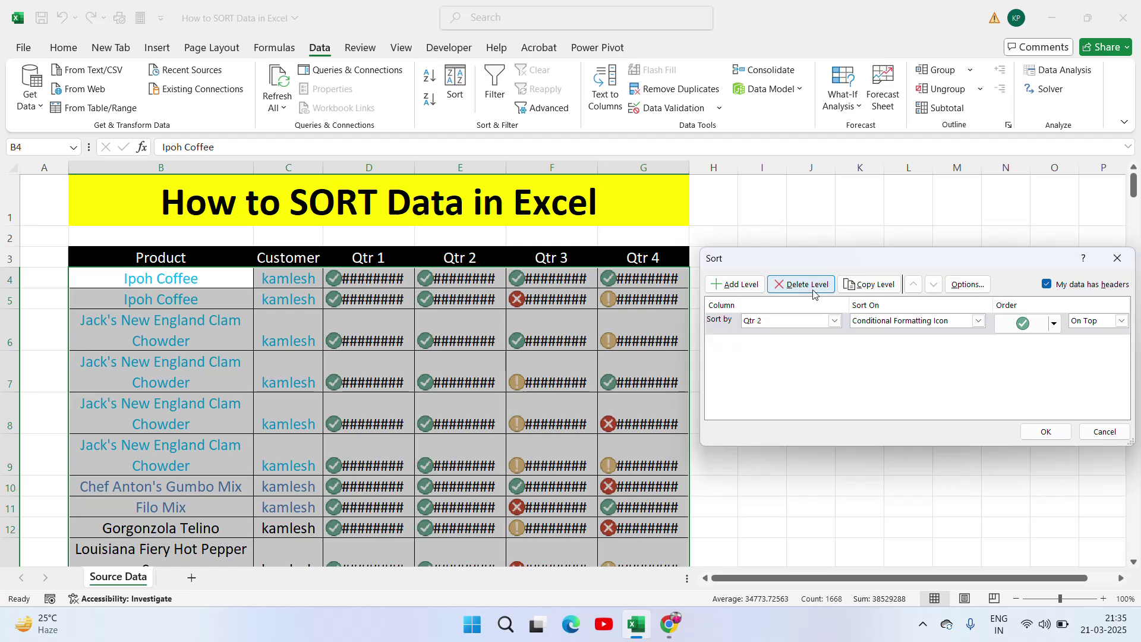
left_click(813, 290)
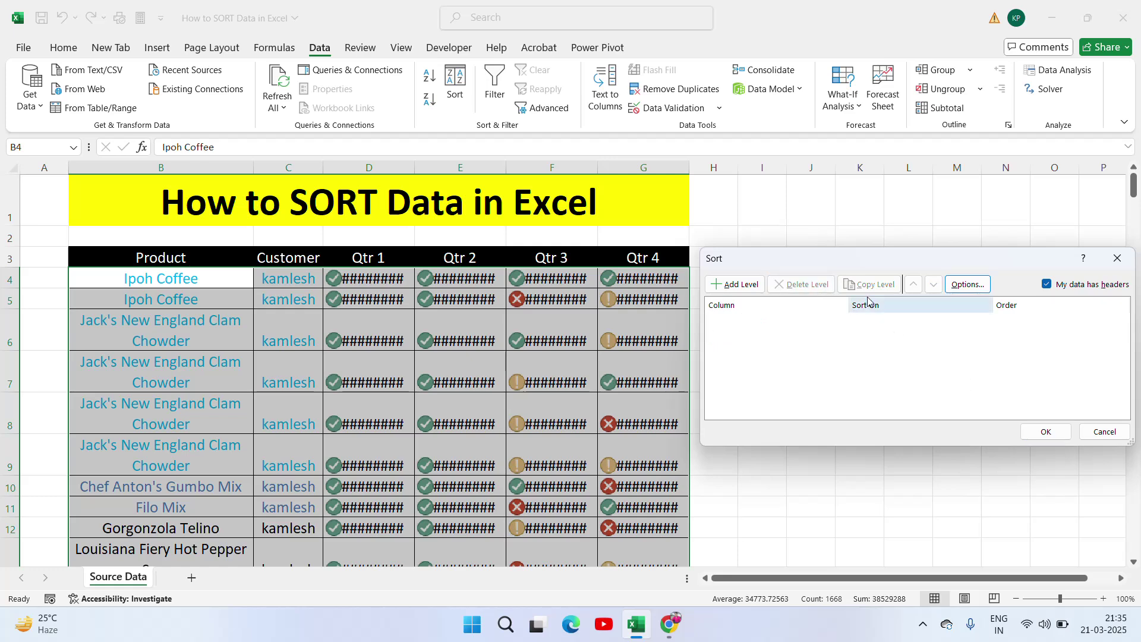
left_click(1109, 262)
left_click(244, 362)
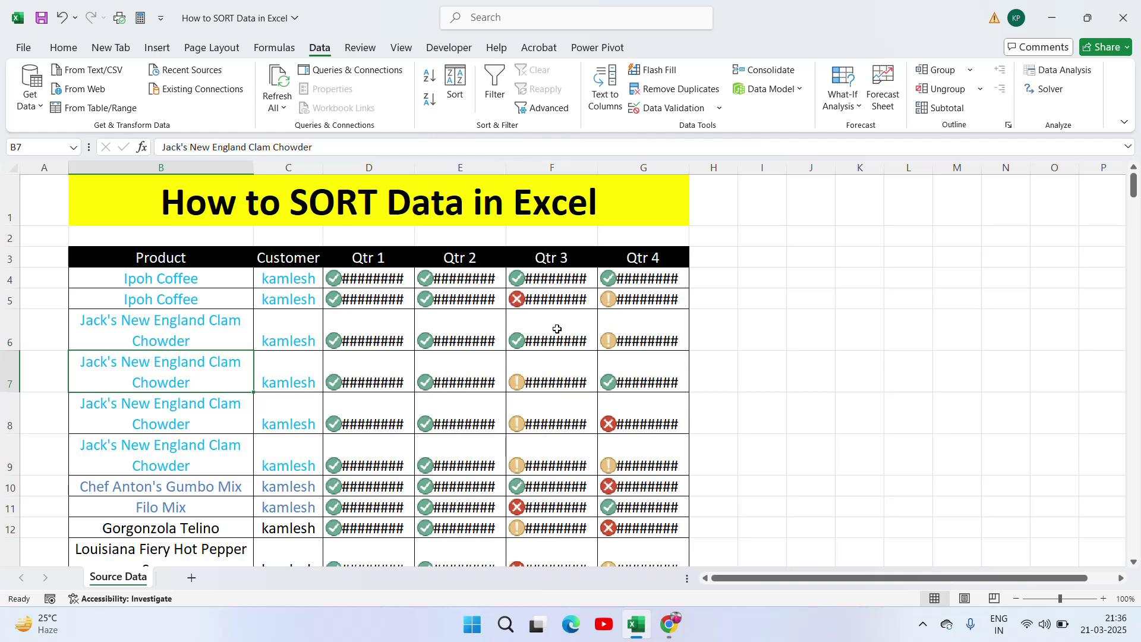
Reopen the sort settings to review the Qtr 1 and Qtr 2 levels, and close them without applying a sort
left_click(455, 90)
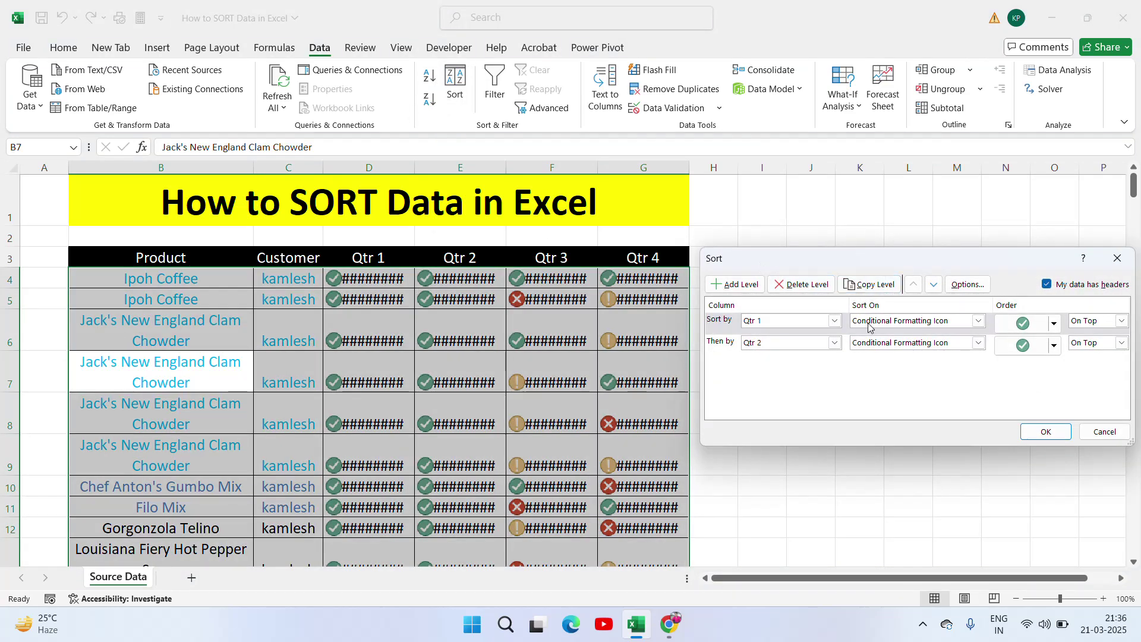
left_click(1118, 258)
left_click(357, 362)
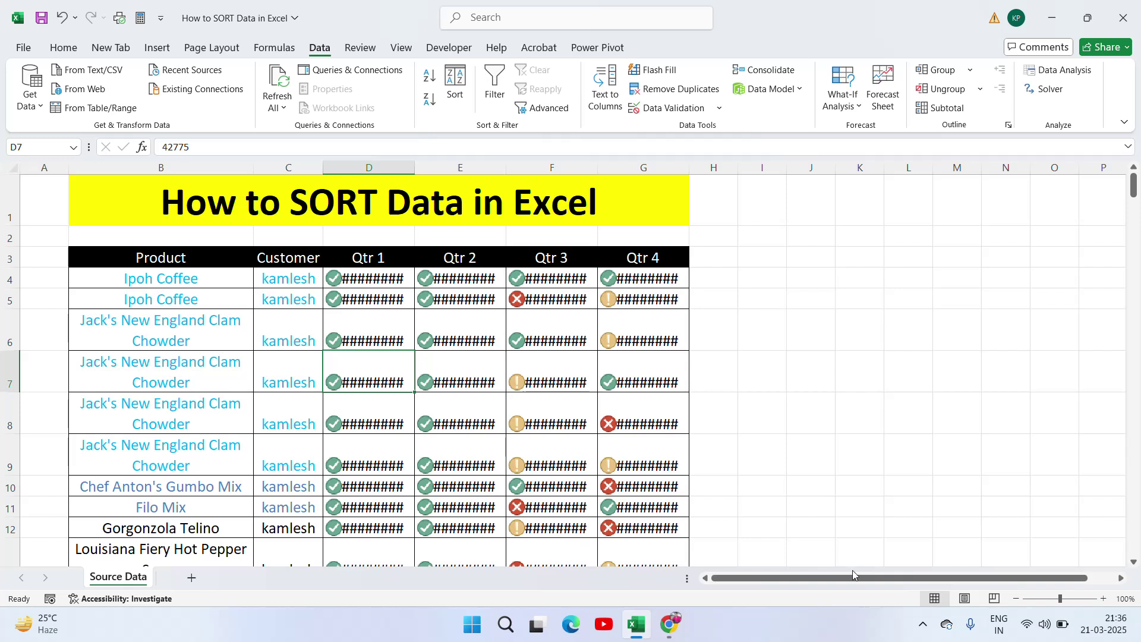
left_click(920, 633)
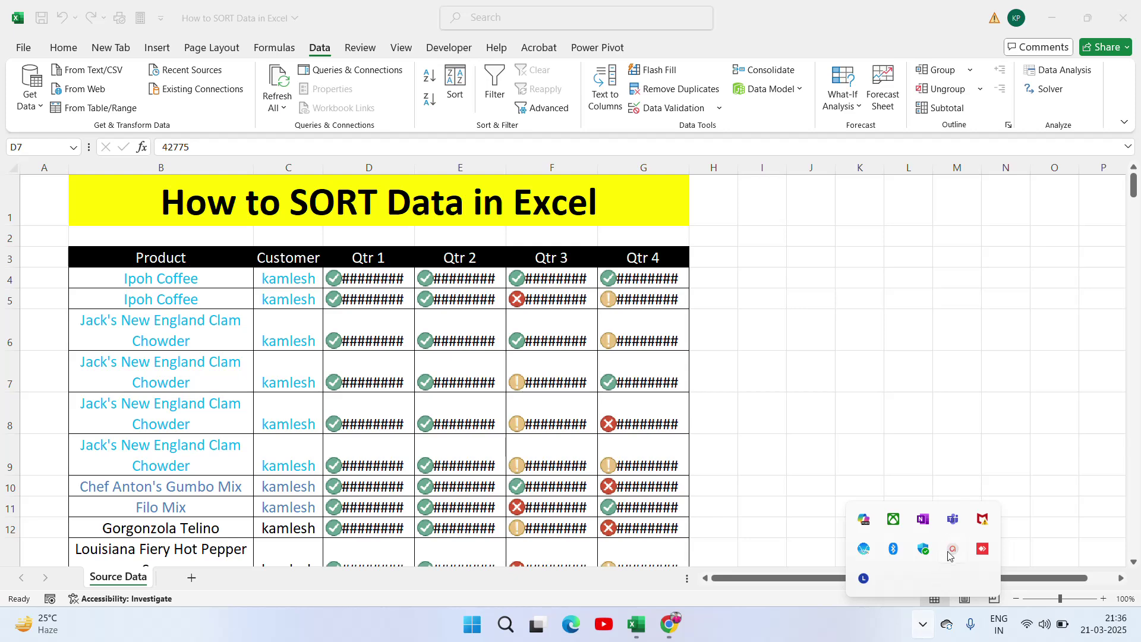
left_click(951, 554)
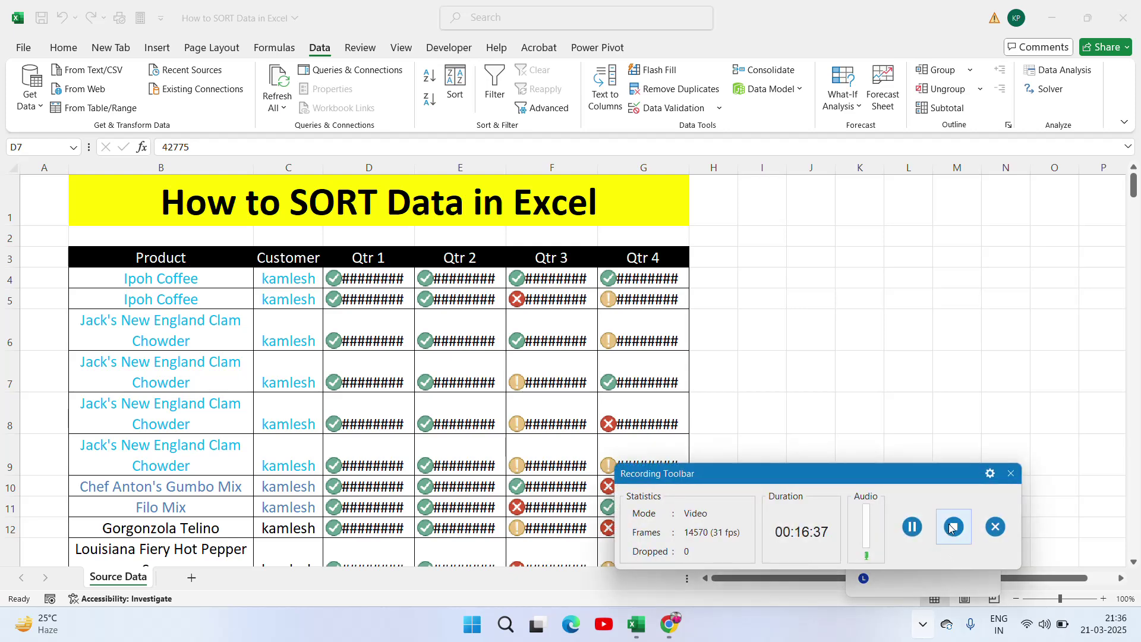
left_click(953, 526)
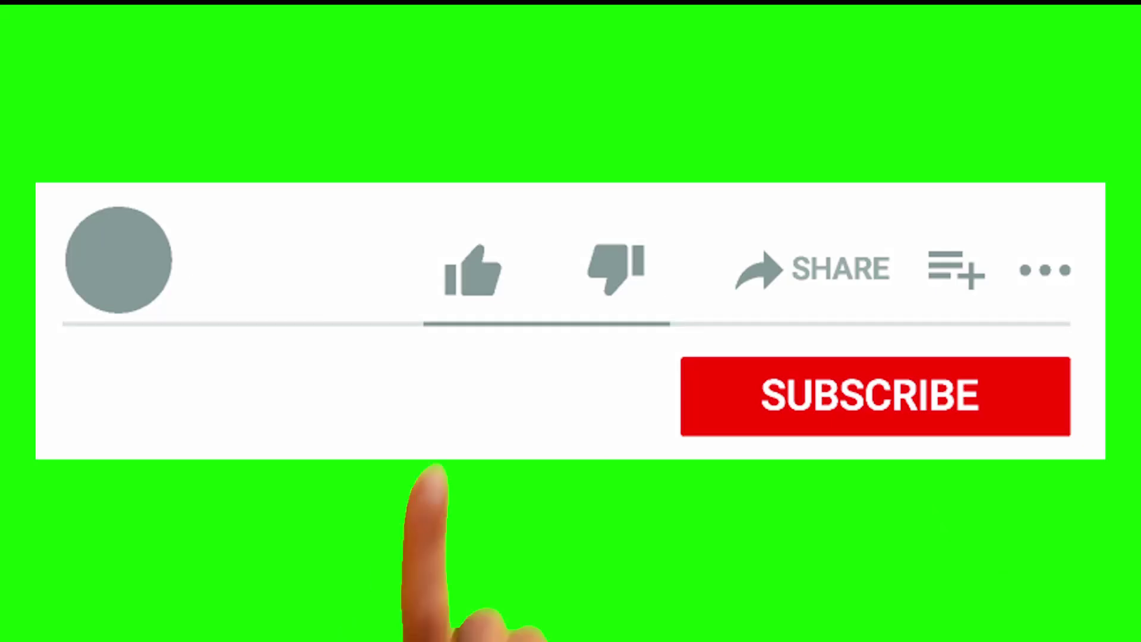